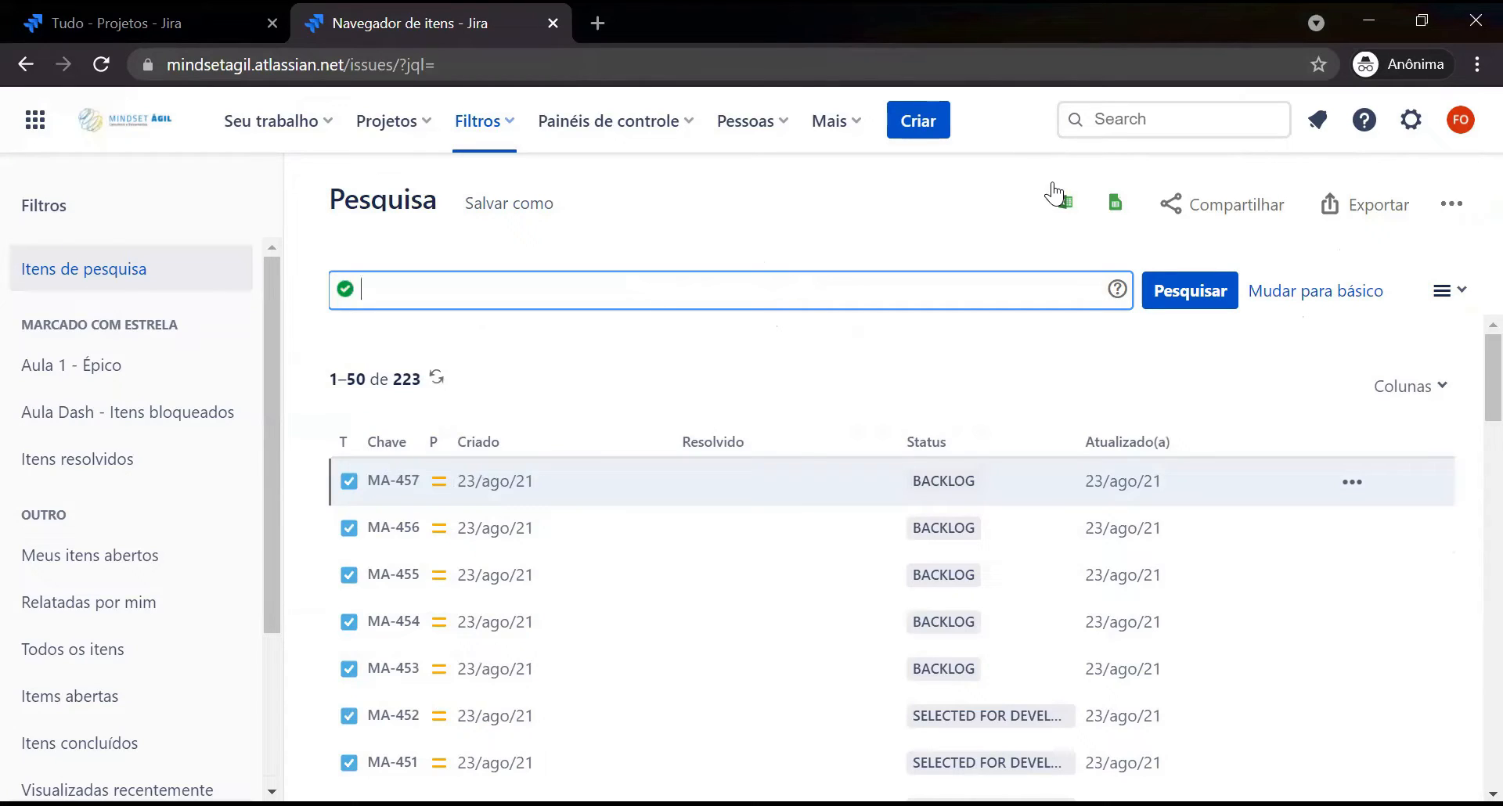
Search all Jira items with the JQL query "resolutiondate is not empty".
type("Resolution")
key("Down")
key("Return")
type("is not empty")
key("Return")
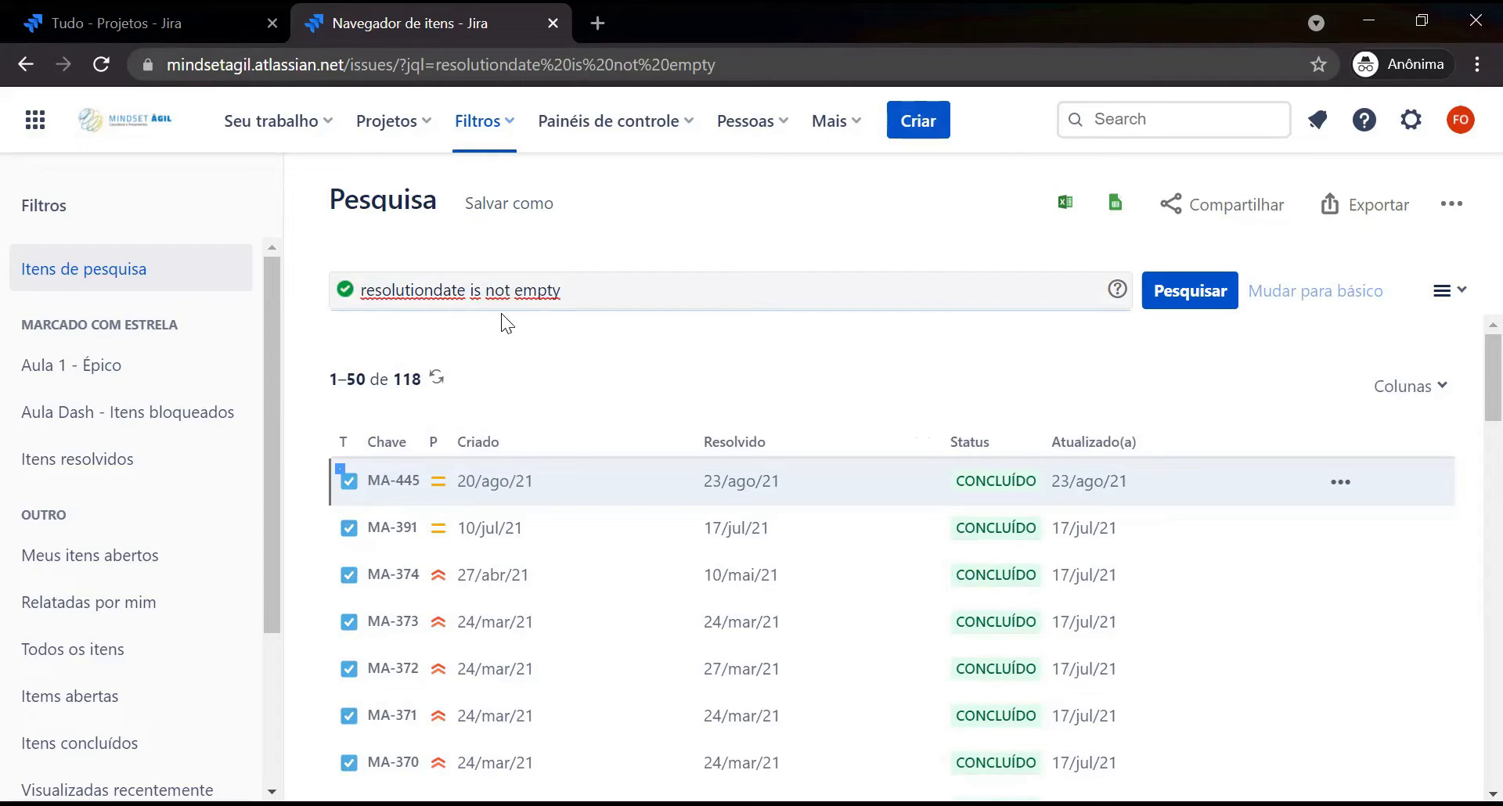
Replace the query's condition so it reads resolutiondate >= "2021/04/01" and run the search.
left_click_drag(467, 290, 660, 301)
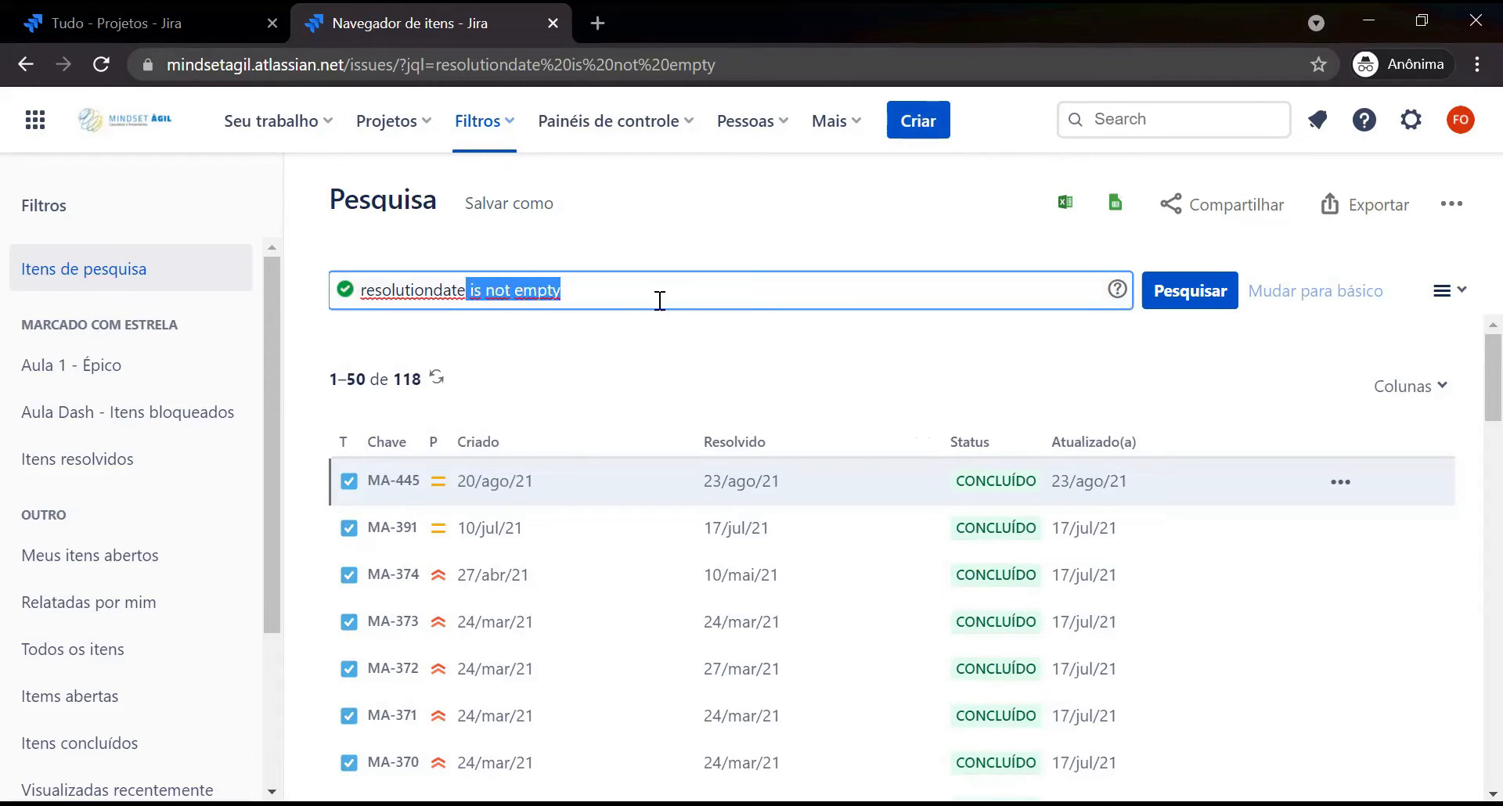
key("BackSpace")
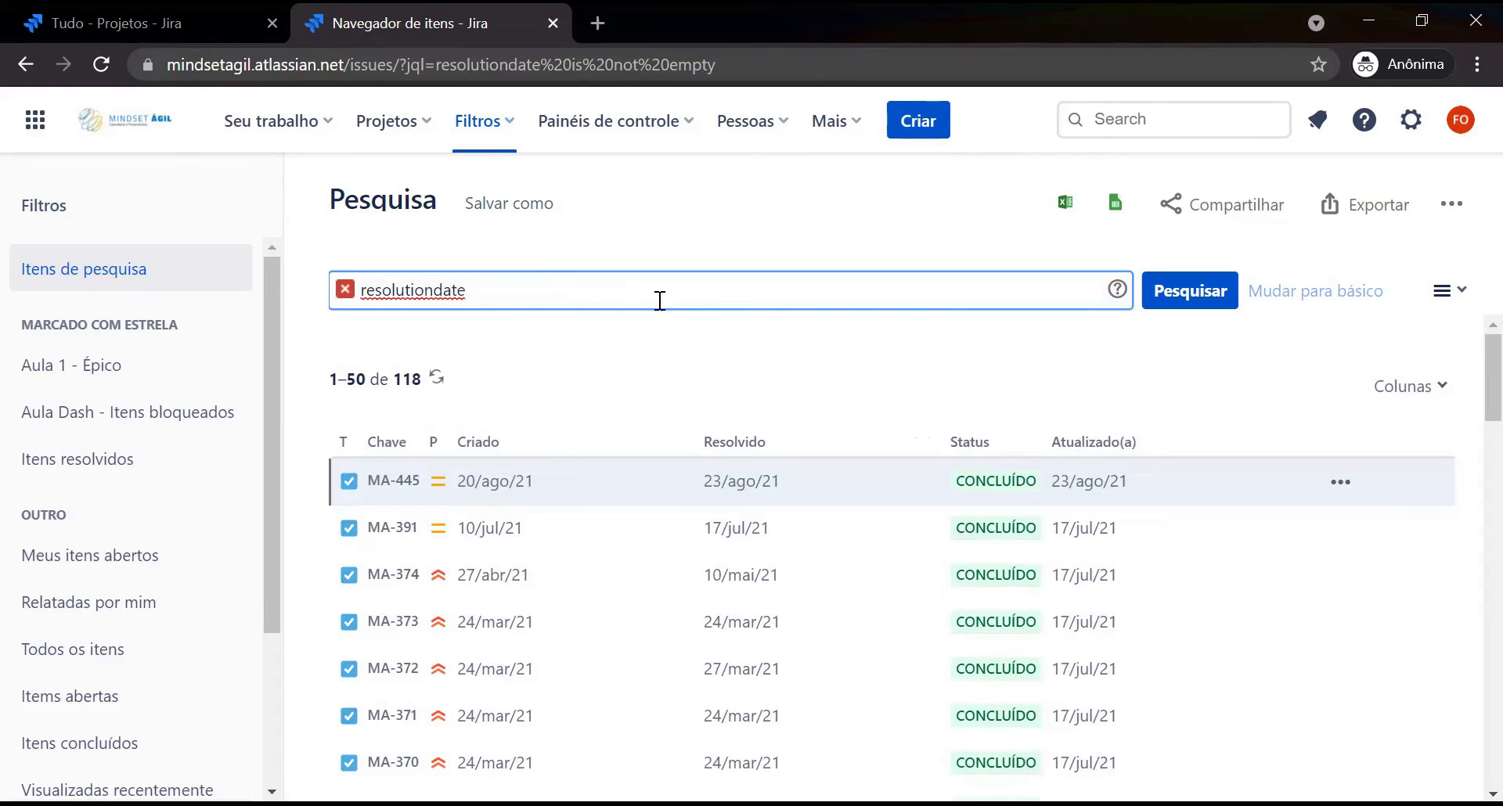
type(">= \"2021/04/01\"")
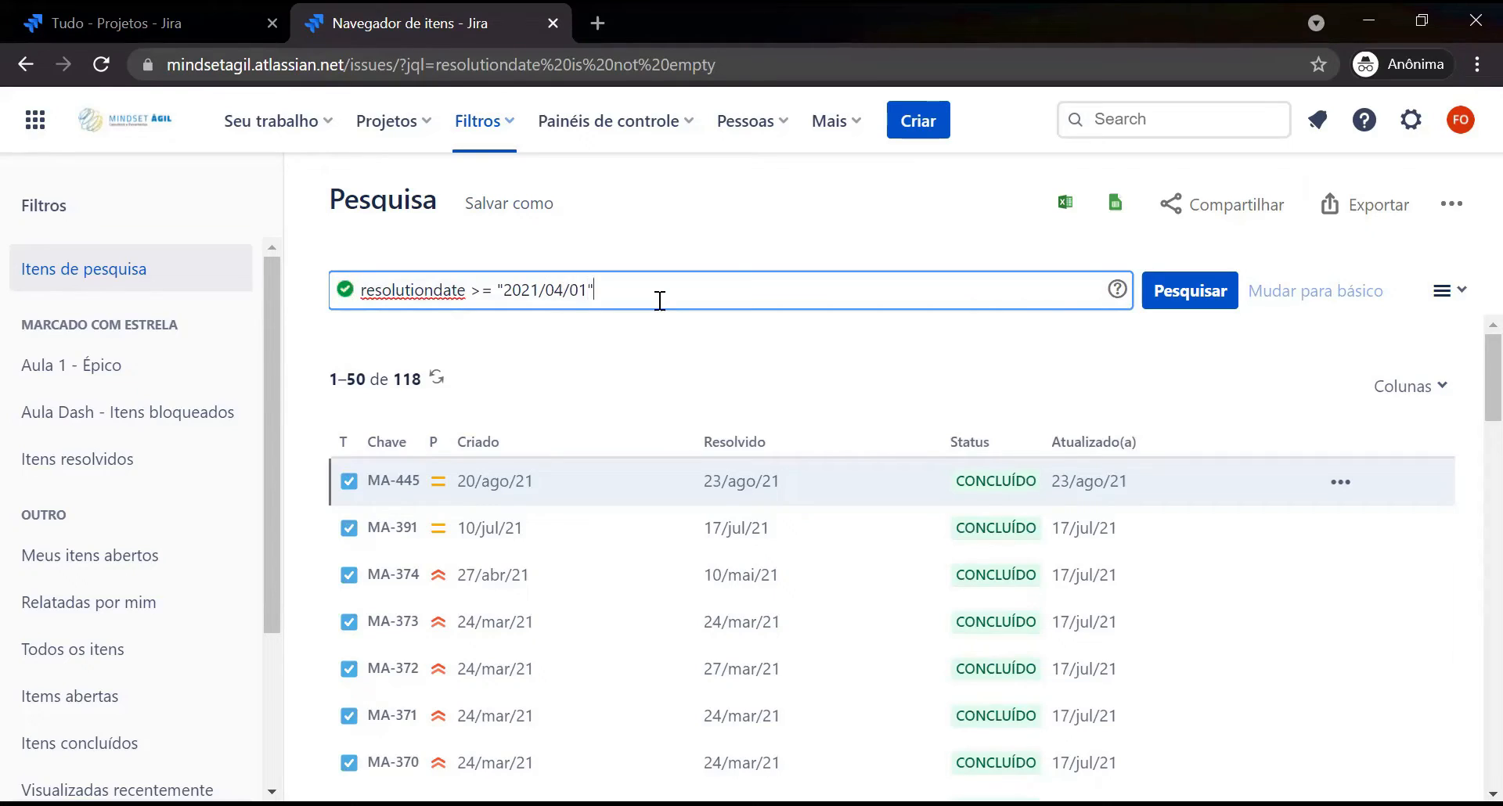
key("Return")
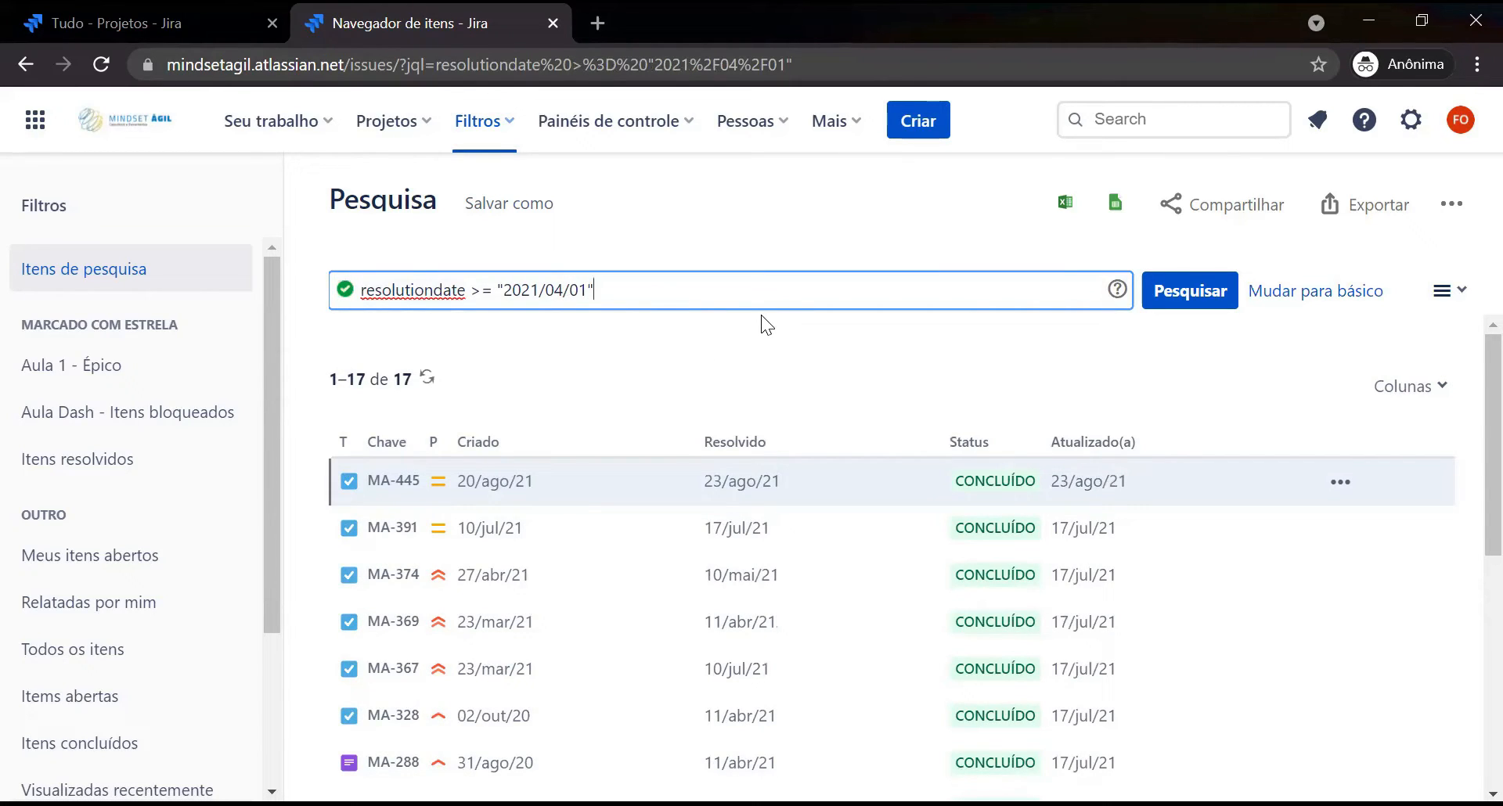
Change the query's date to "2021/03/01" and rerun the search.
key("Left")
key("Left")
key("Left")
key("Left")
key("BackSpace")
type("3")
key("Return")
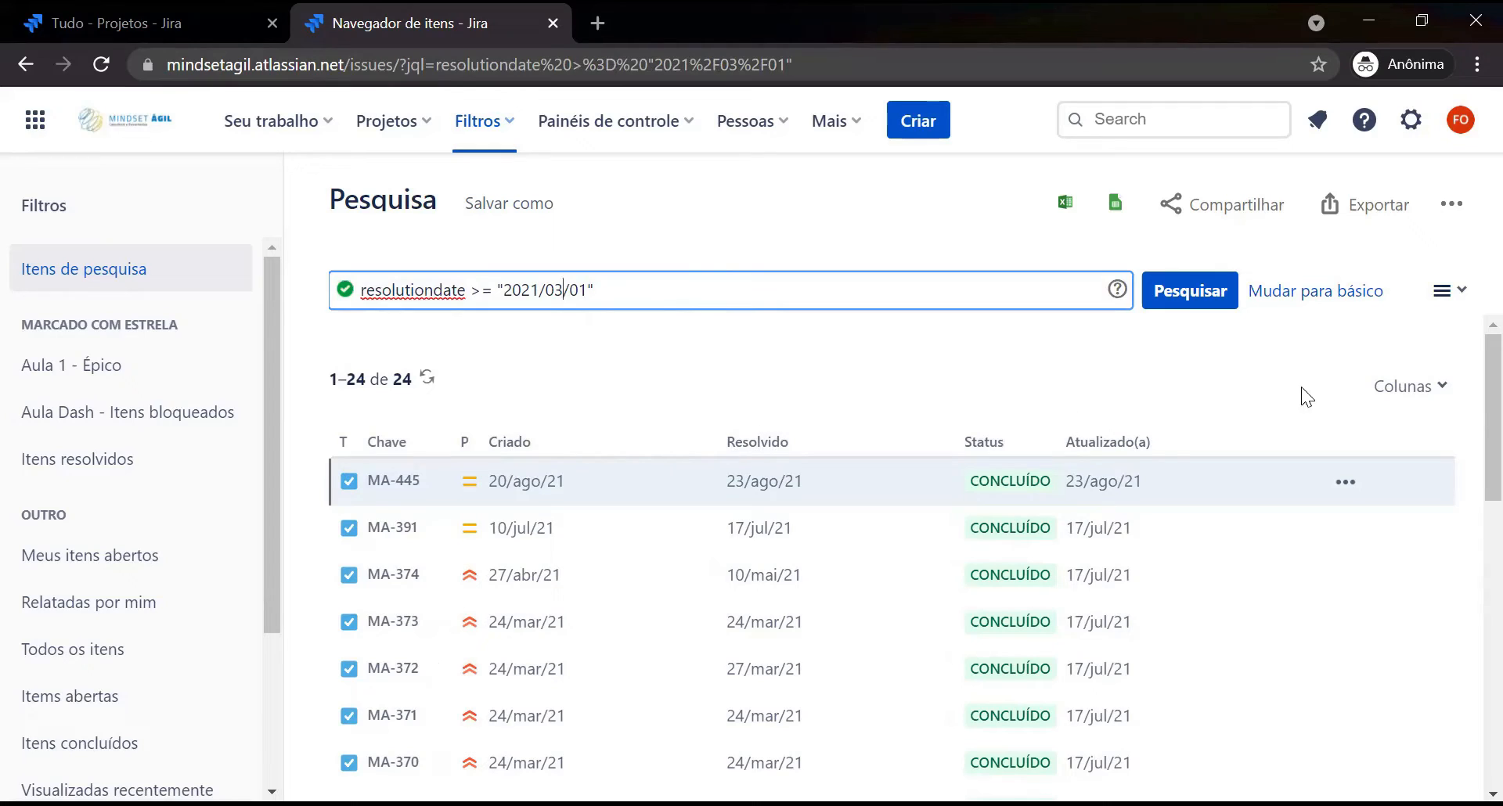
left_click(896, 391)
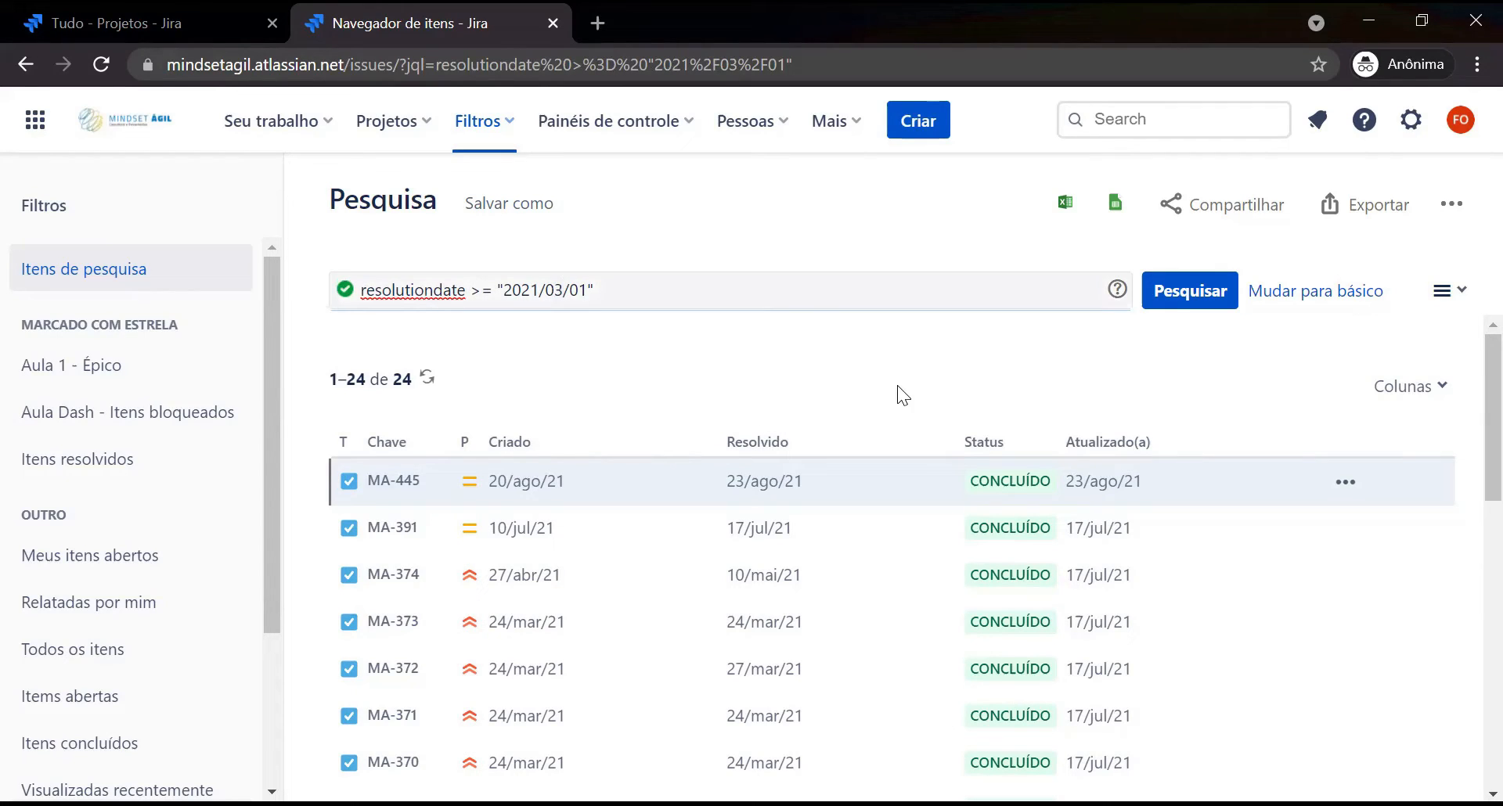
left_click(1413, 402)
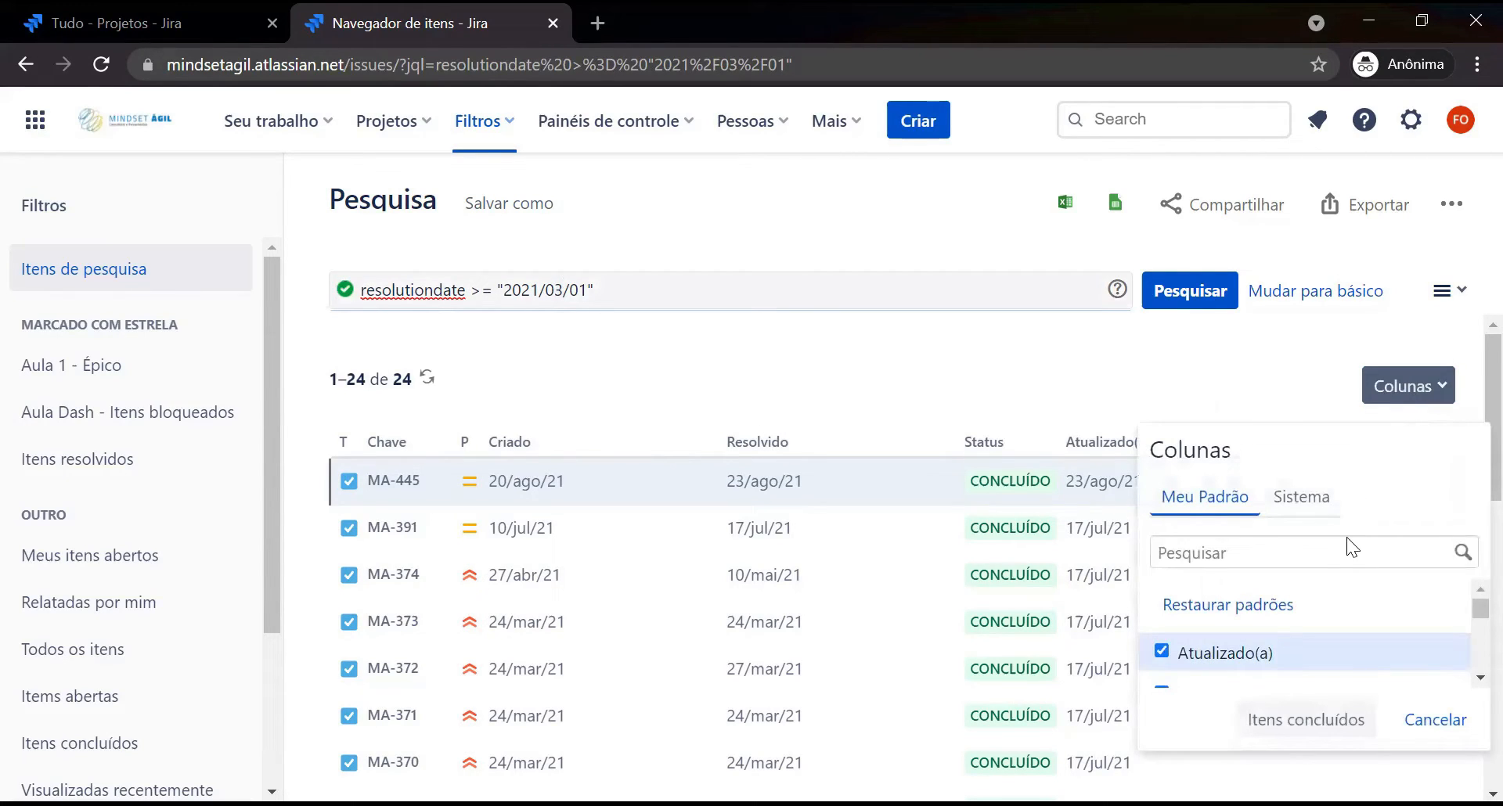
left_click(771, 377)
left_click(500, 123)
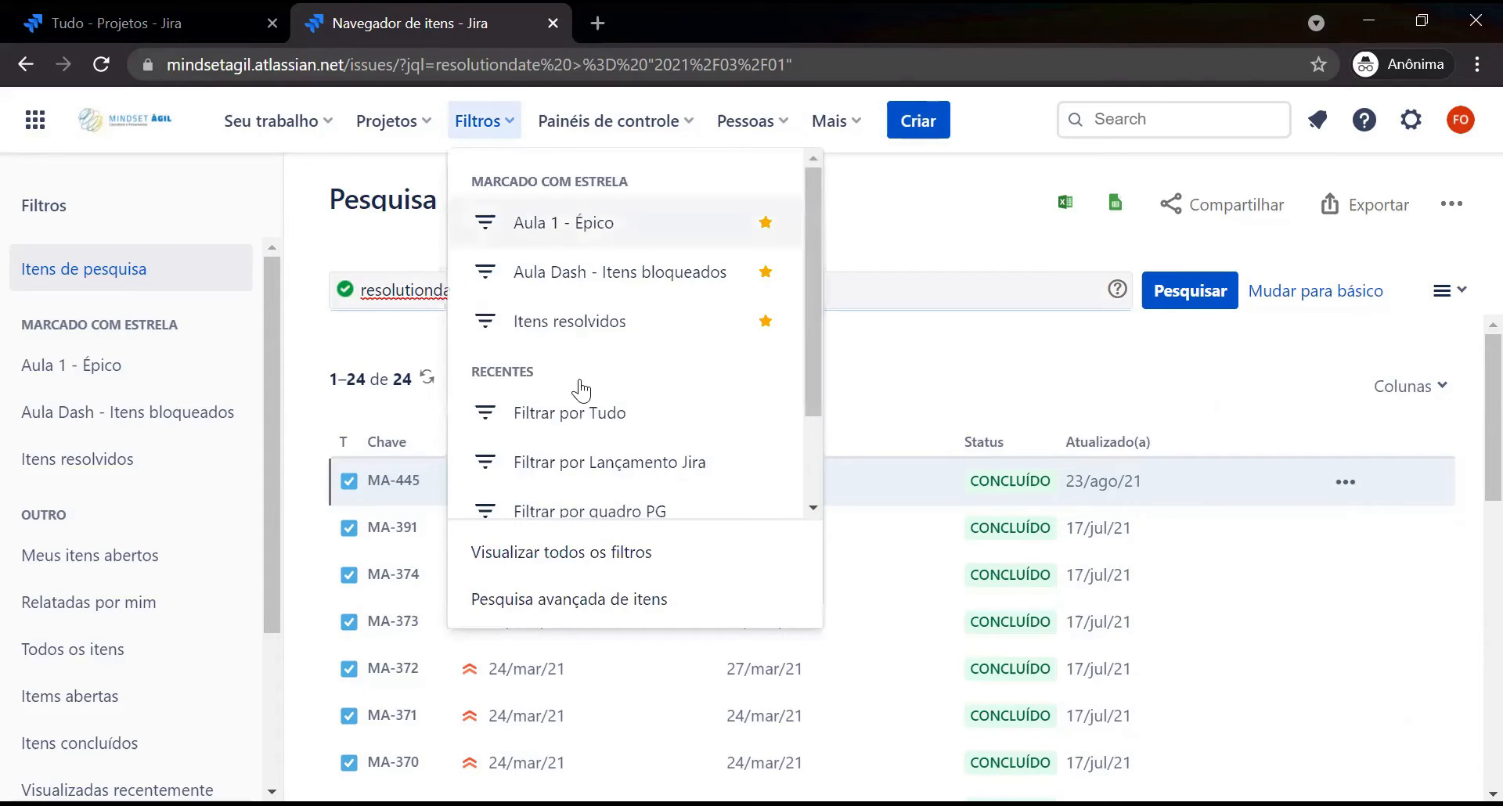
left_click(1006, 365)
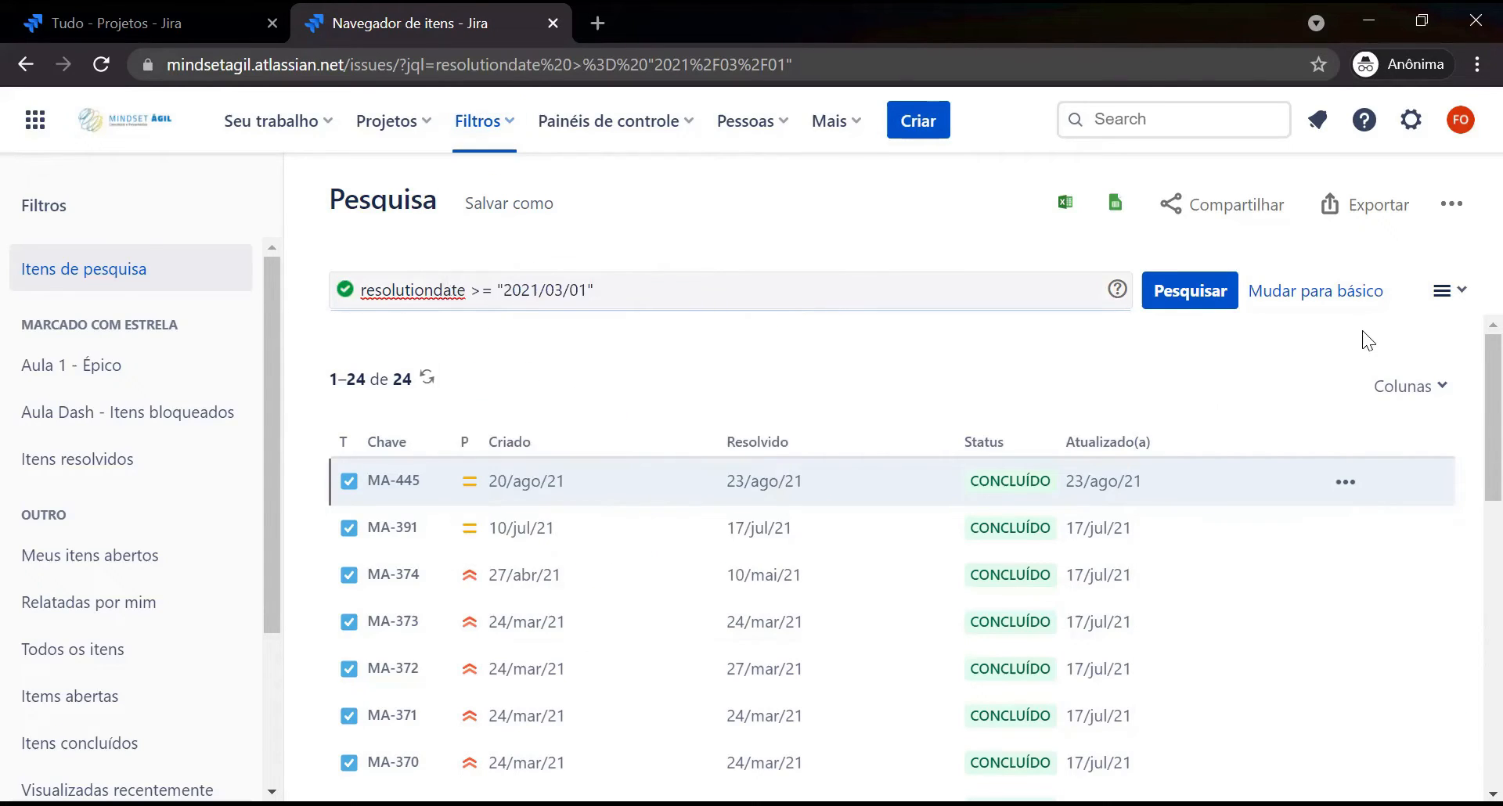
Check in the results' column settings whether the Criado and Resolvido columns are enabled.
left_click(1406, 385)
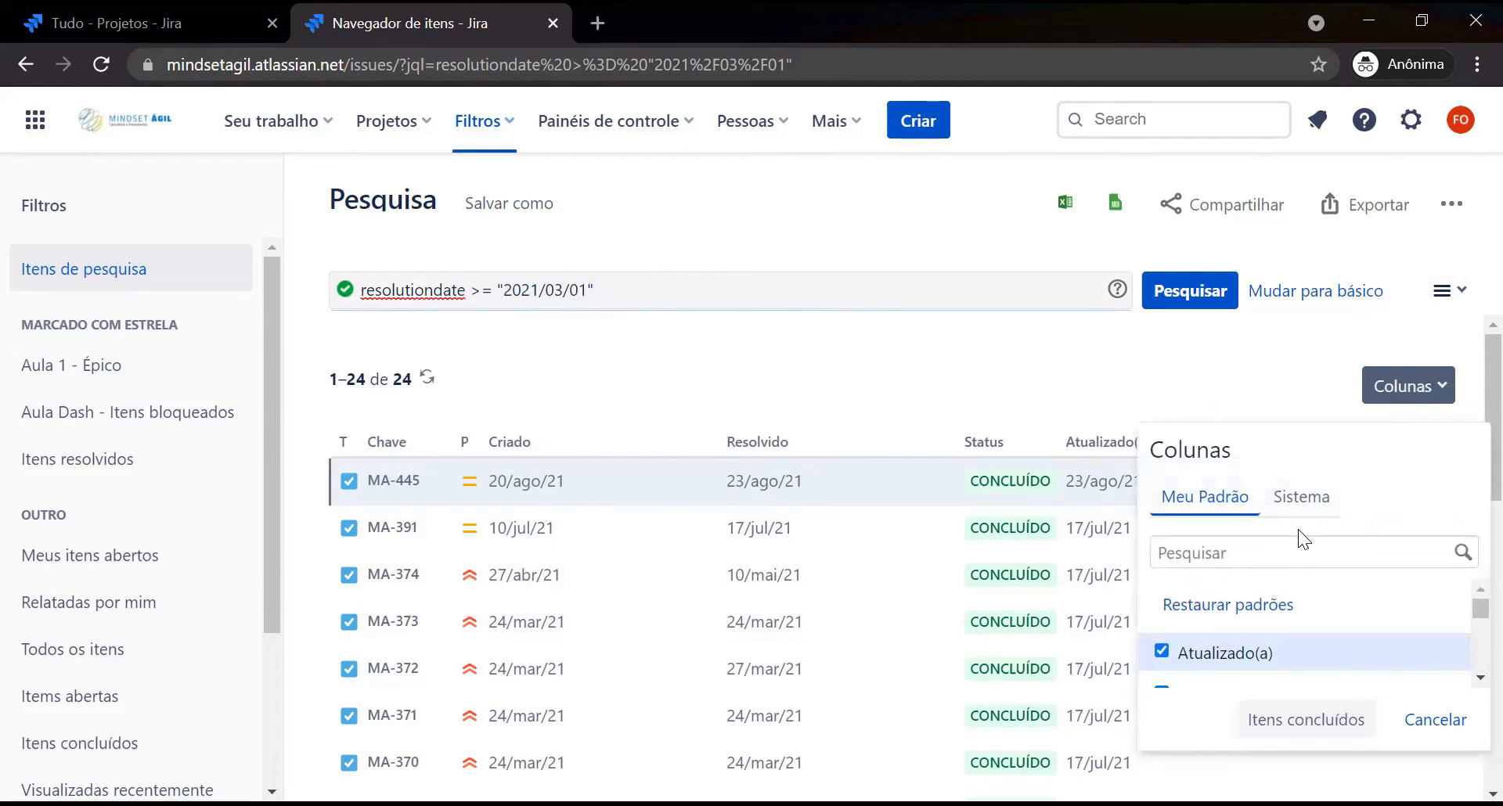
type("Criado")
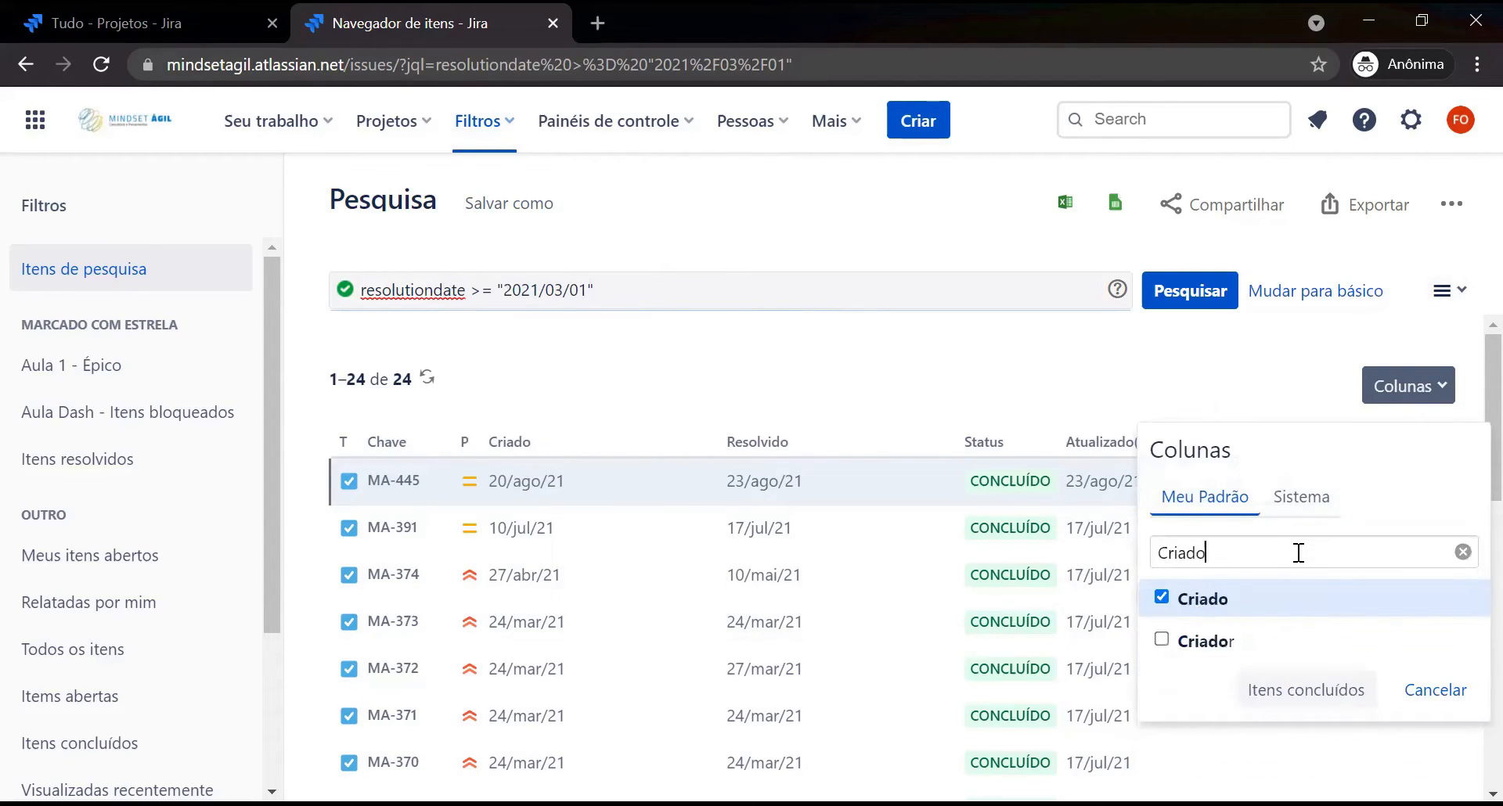
key("ctrl+a")
key("BackSpace")
type("Resol")
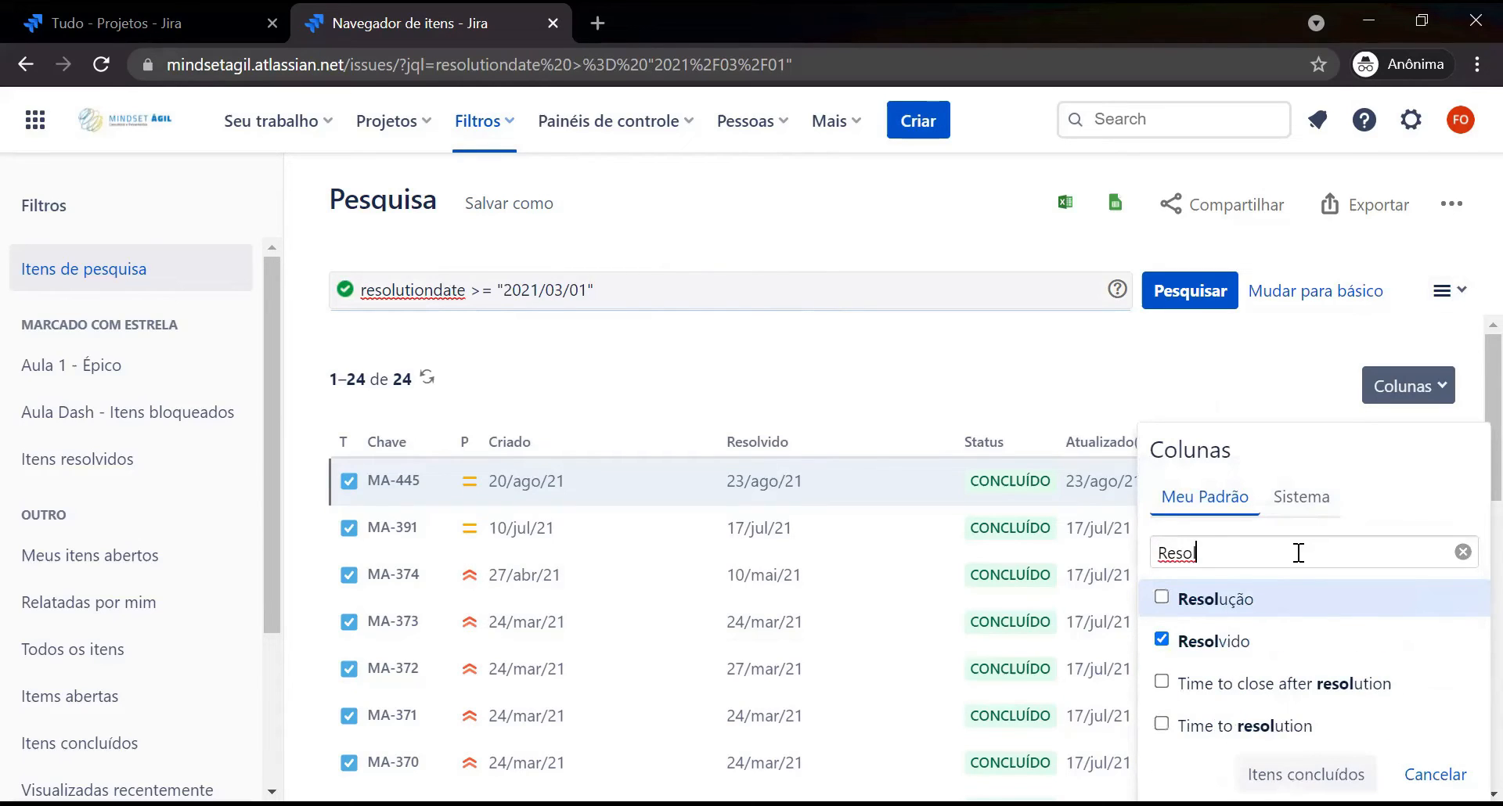
key("ctrl+a")
key("BackSpace")
left_click(940, 350)
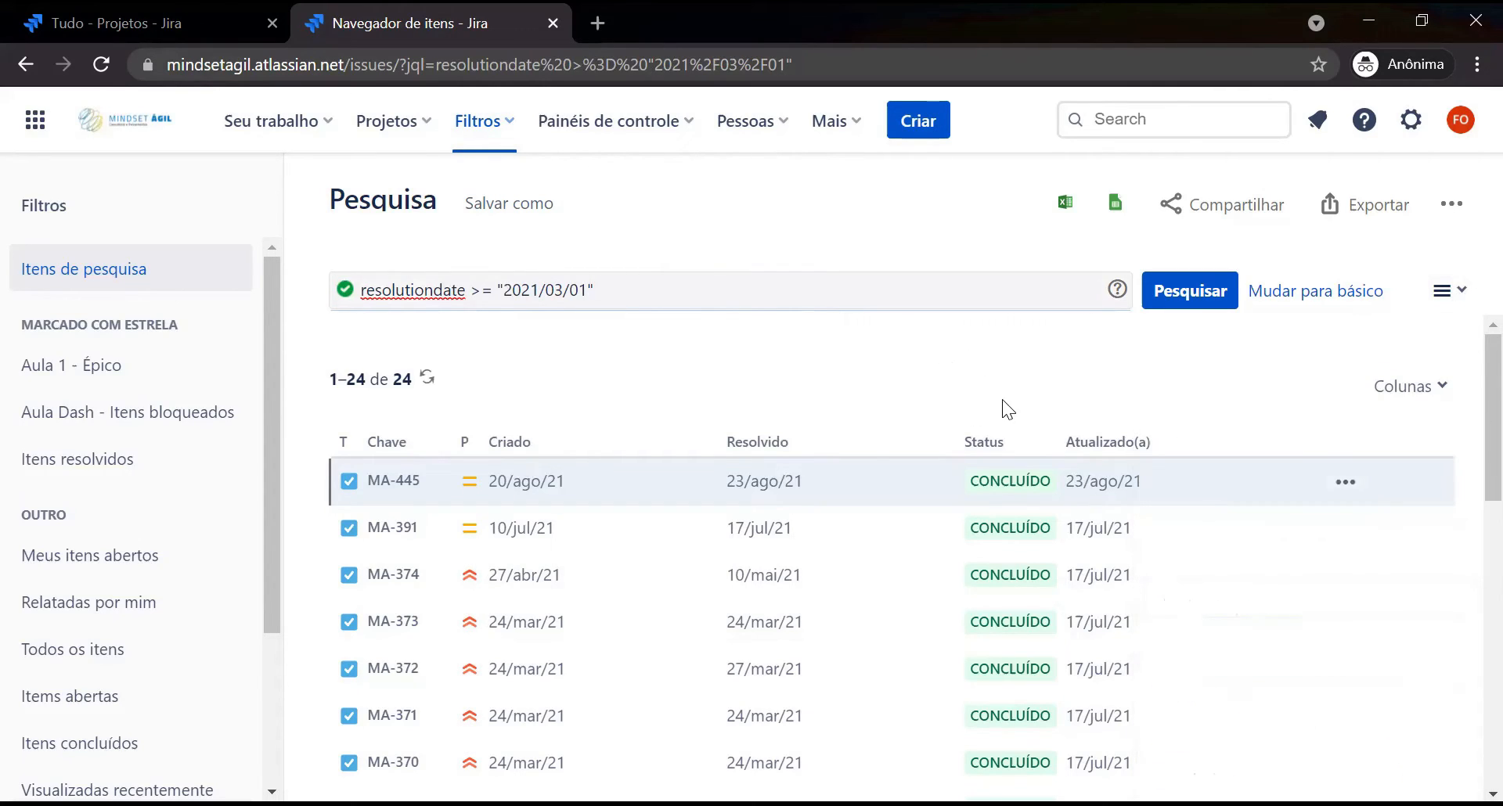
Export the search results as an Excel CSV file containing only the current fields.
left_click(1335, 203)
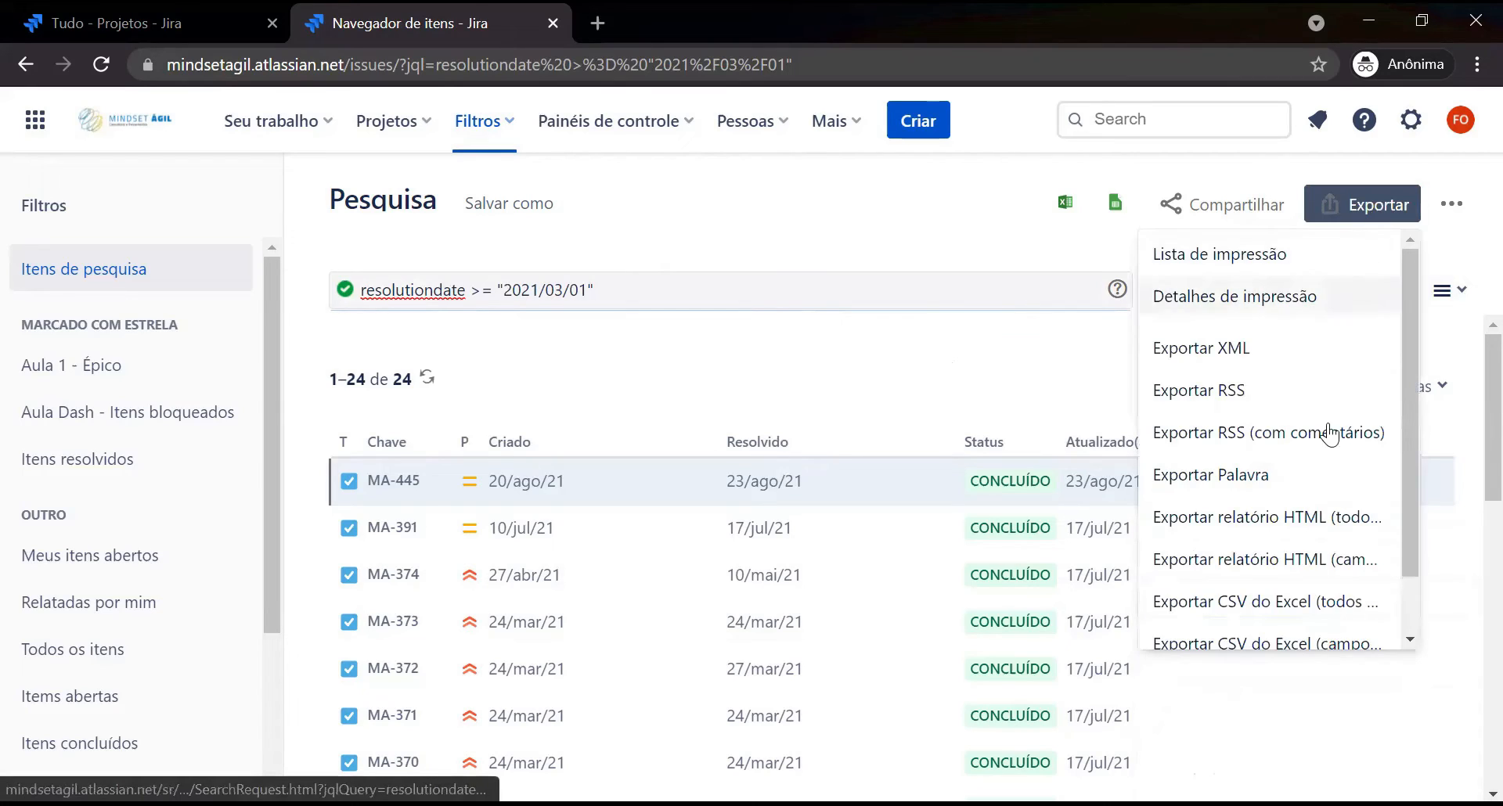
scroll(1304, 529, "down", 1)
scroll(1304, 529, "down", 2)
left_click(1286, 589)
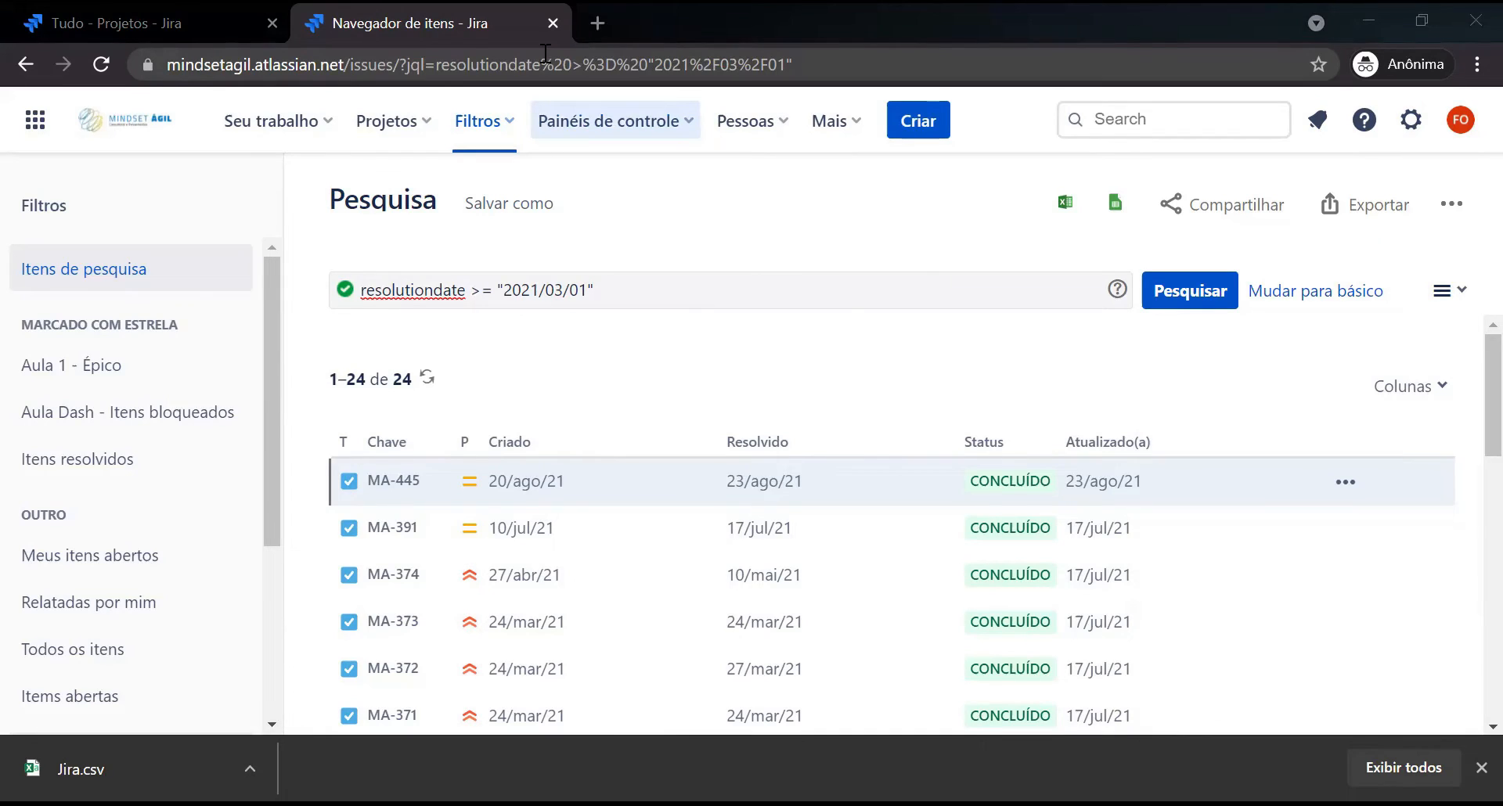
Switch to Excel, import the Jira CSV file from Downloads with comma delimiter, and load it as a table without the queries pane showing.
key("alt+Tab")
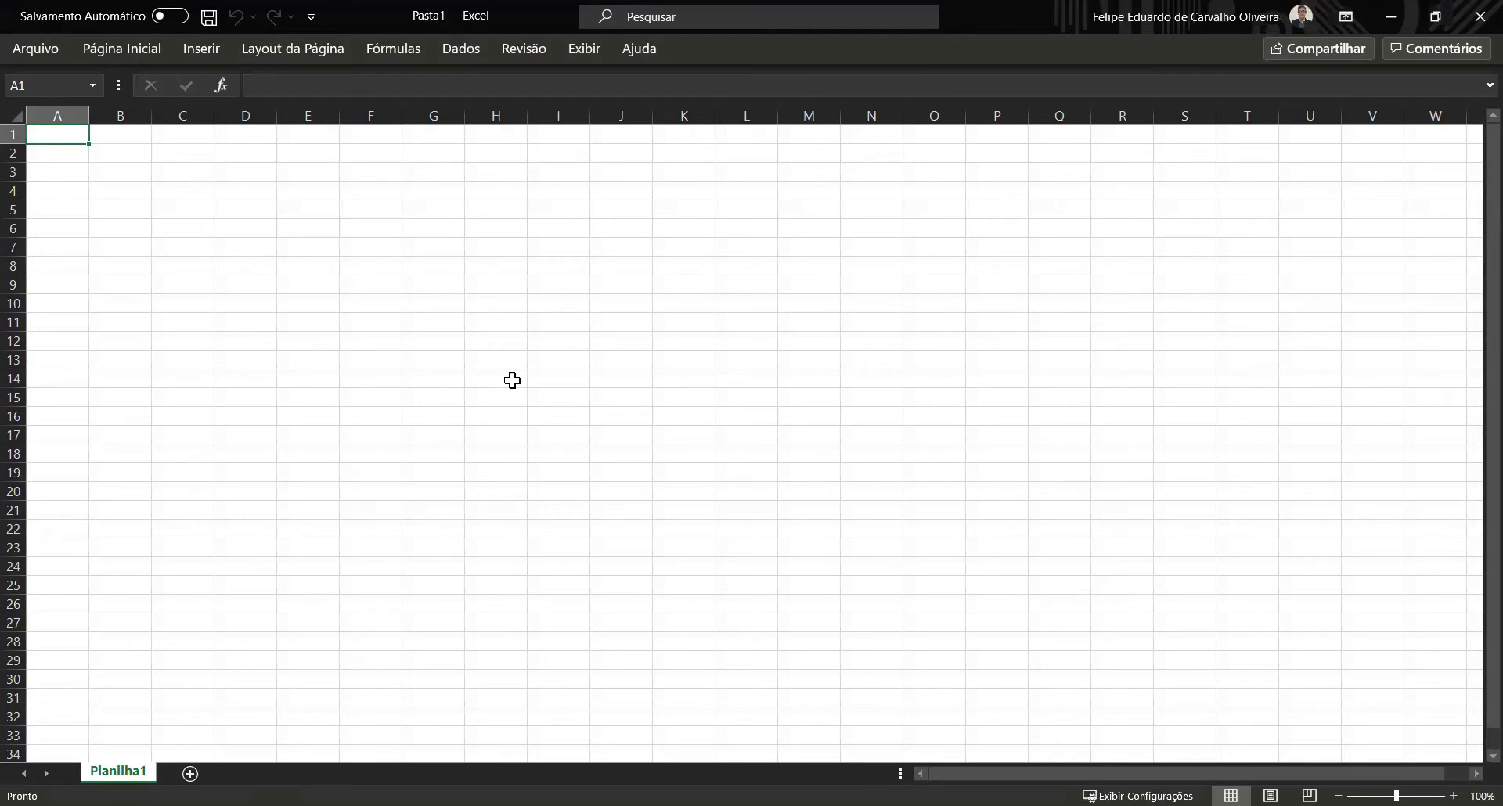
left_click(478, 360)
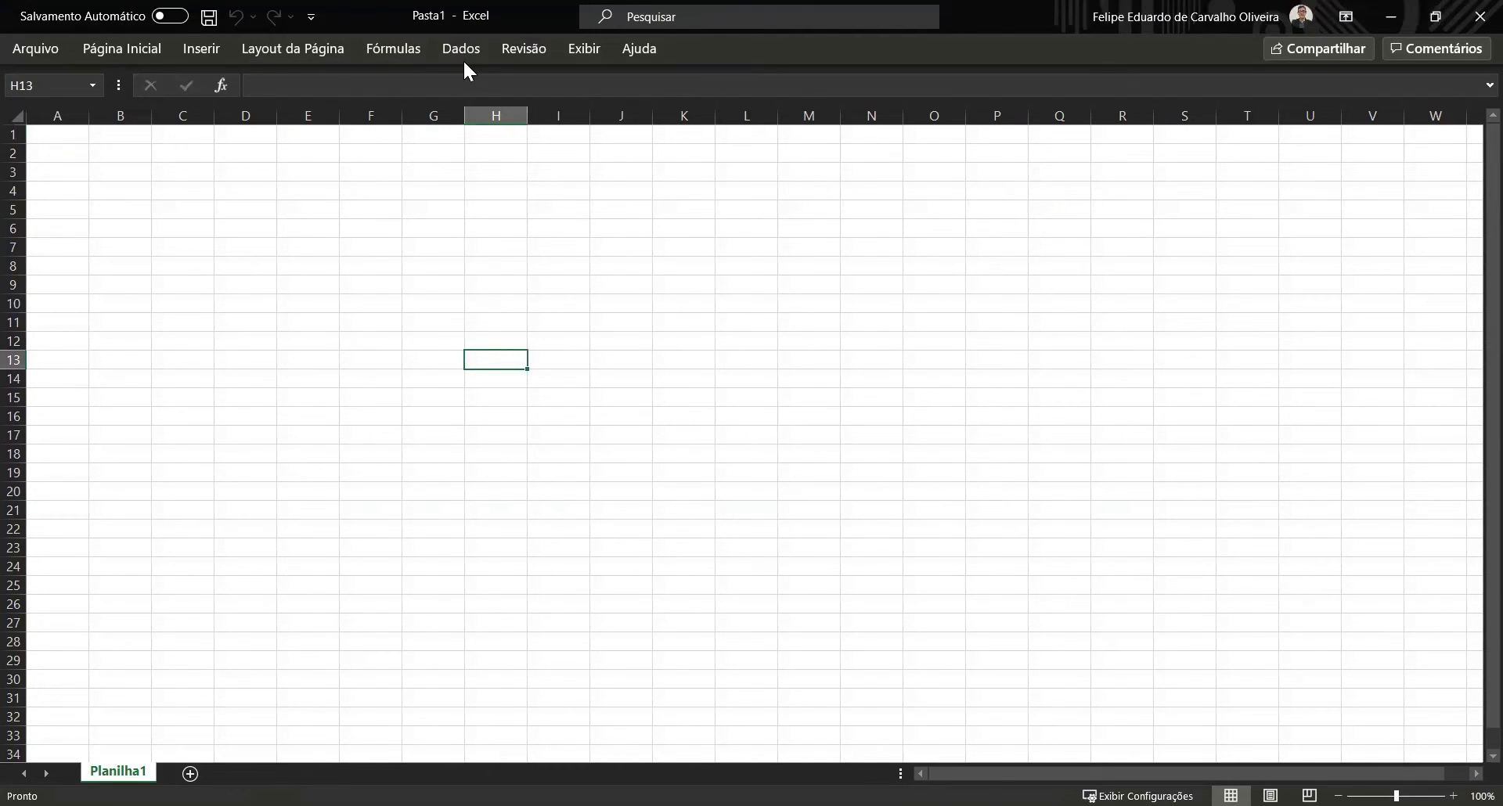
left_click(201, 49)
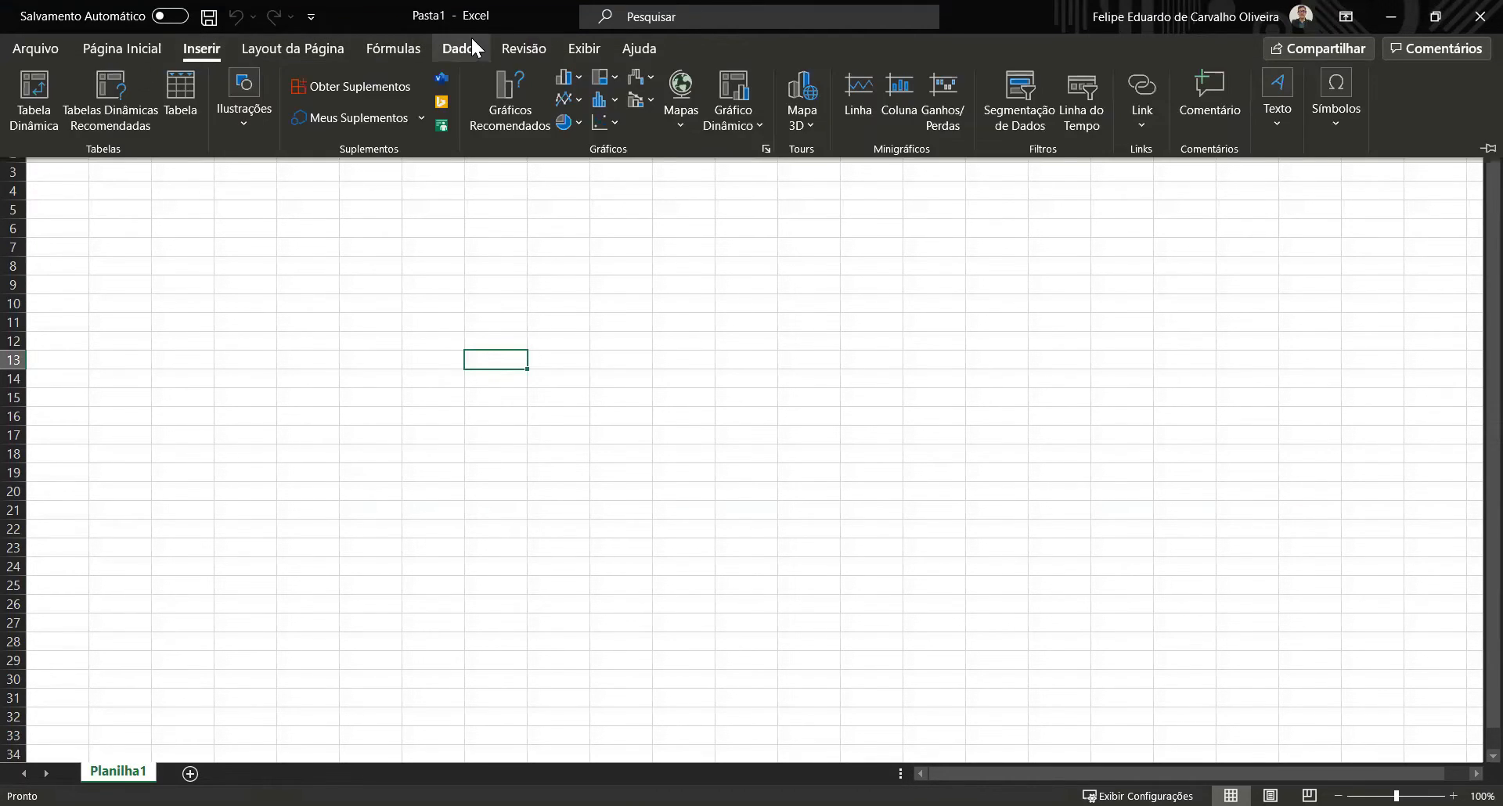
left_click(463, 46)
left_click(100, 78)
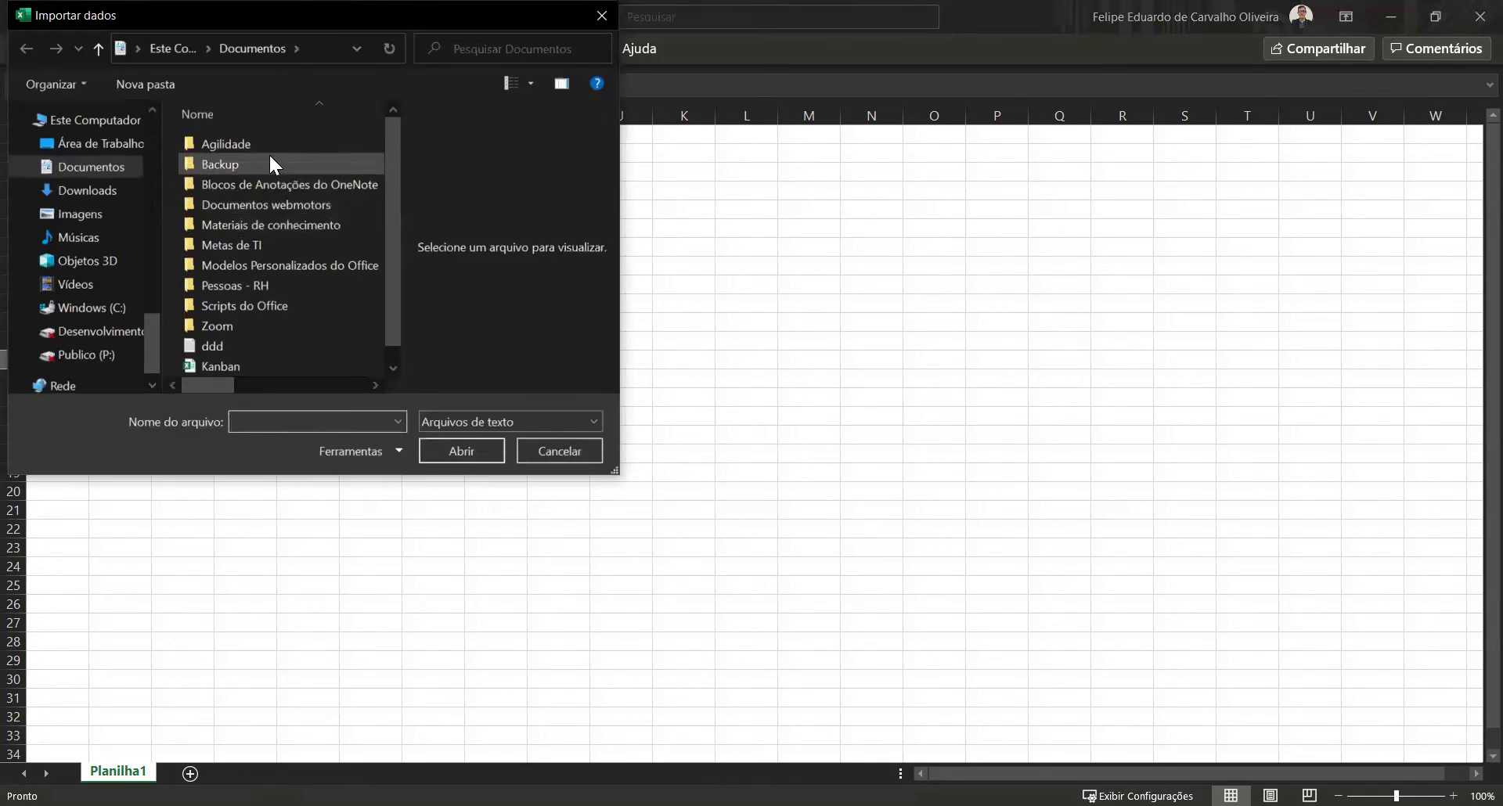
left_click(105, 200)
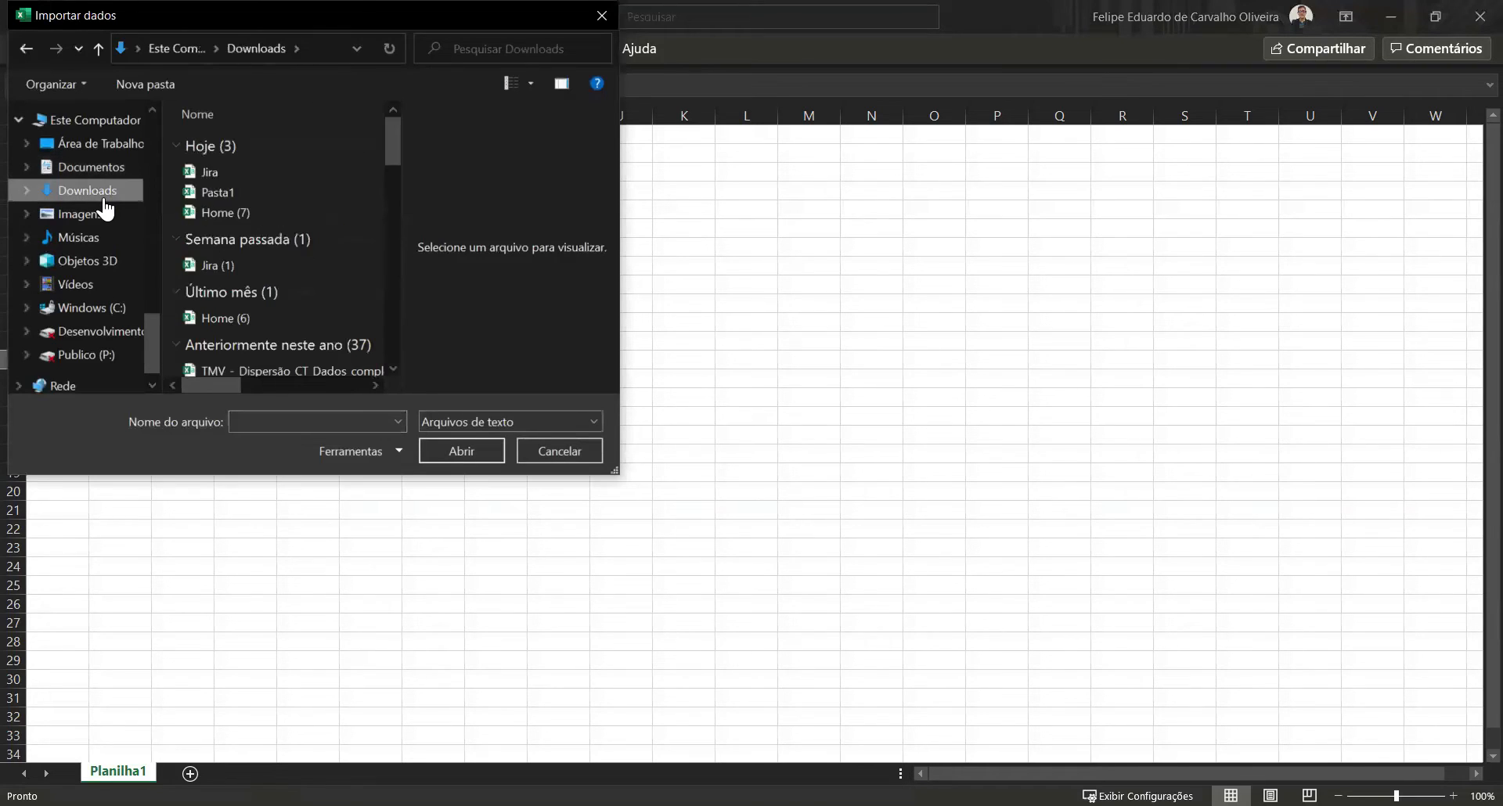
left_click(239, 176)
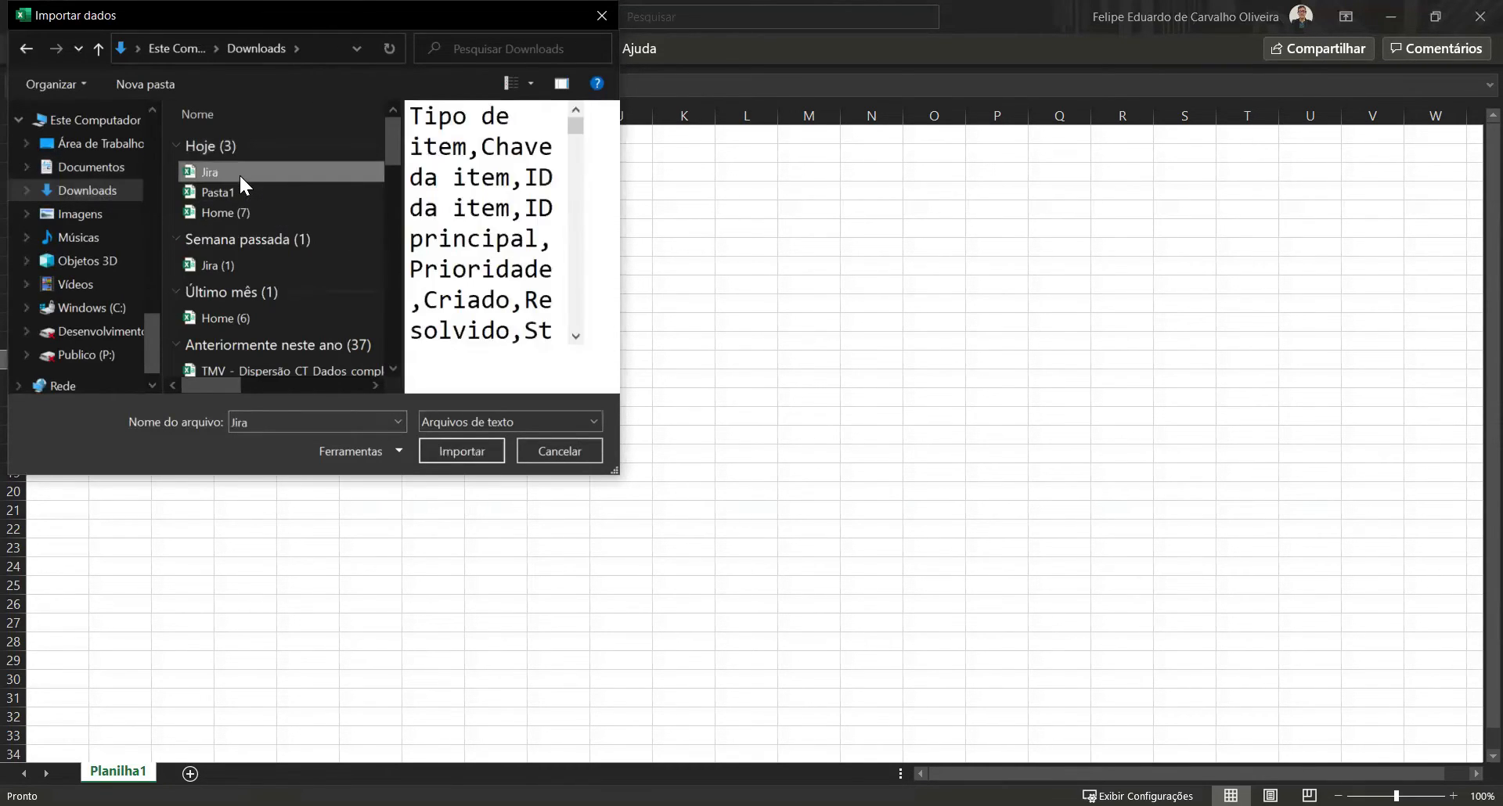
left_click(462, 444)
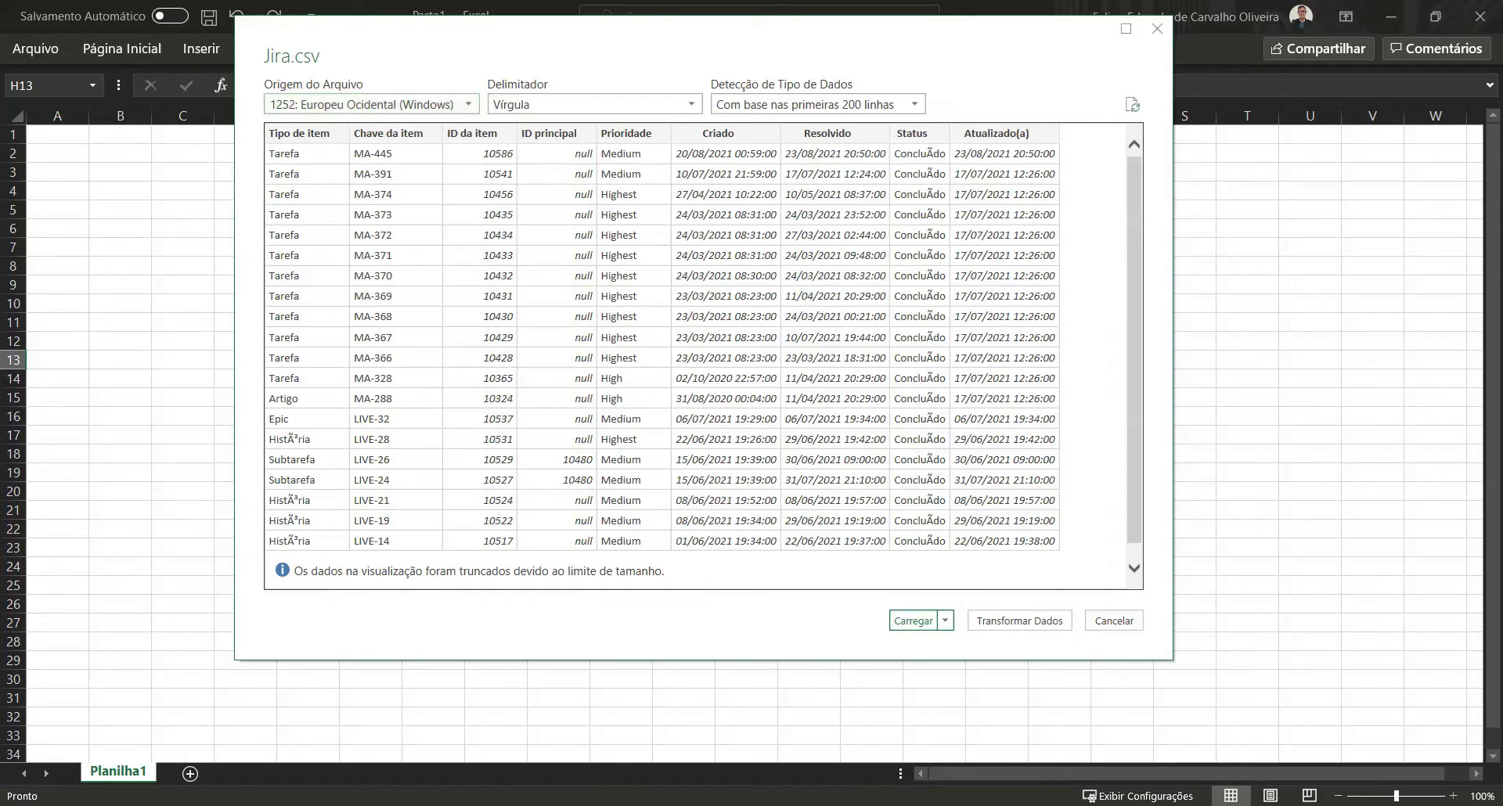
left_click(911, 620)
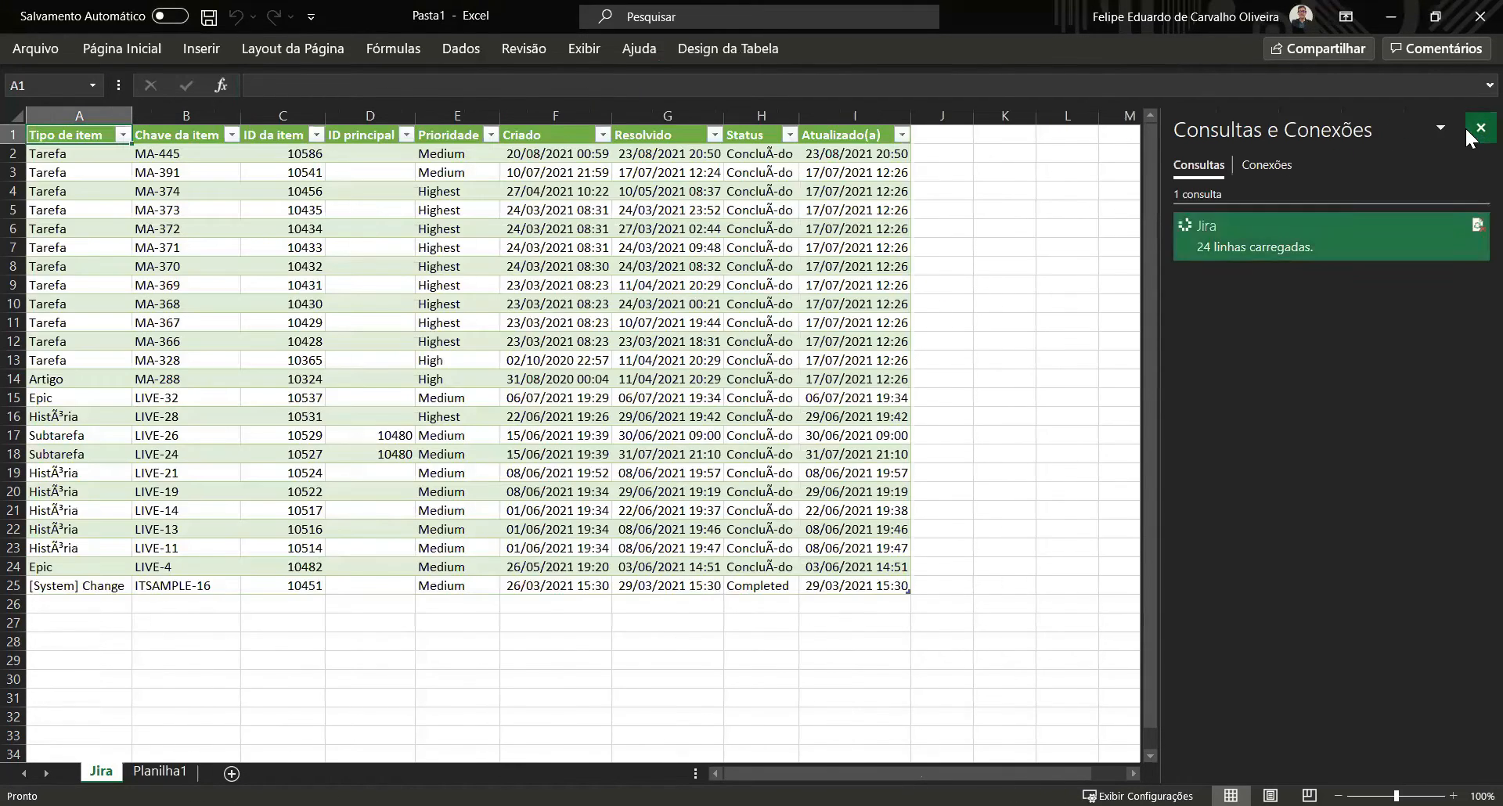
left_click(1466, 129)
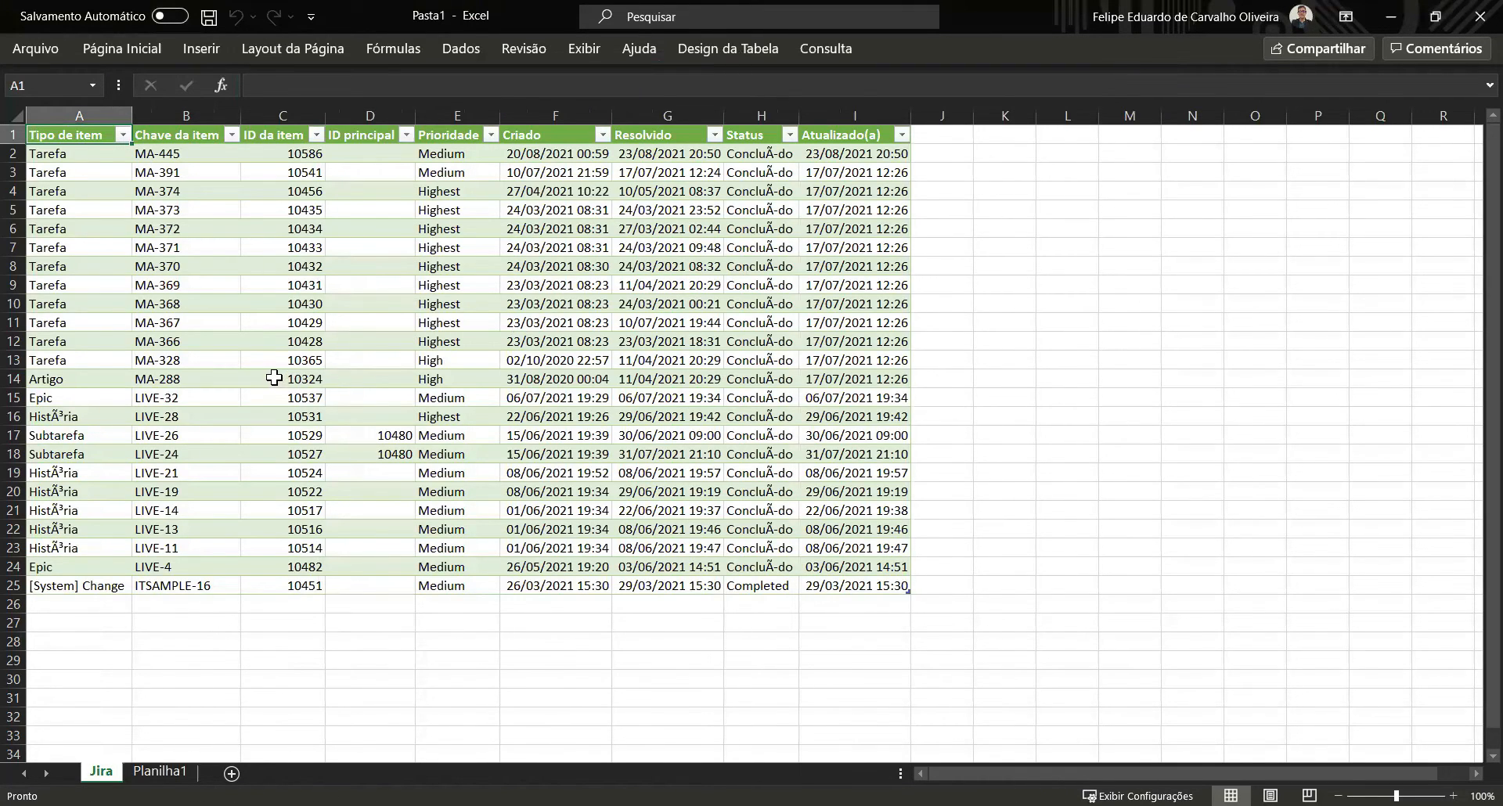
Delete the ID da item and ID principal columns from the imported table.
scroll(274, 378, "up", 1)
scroll(274, 378, "up", 3)
left_click(488, 307)
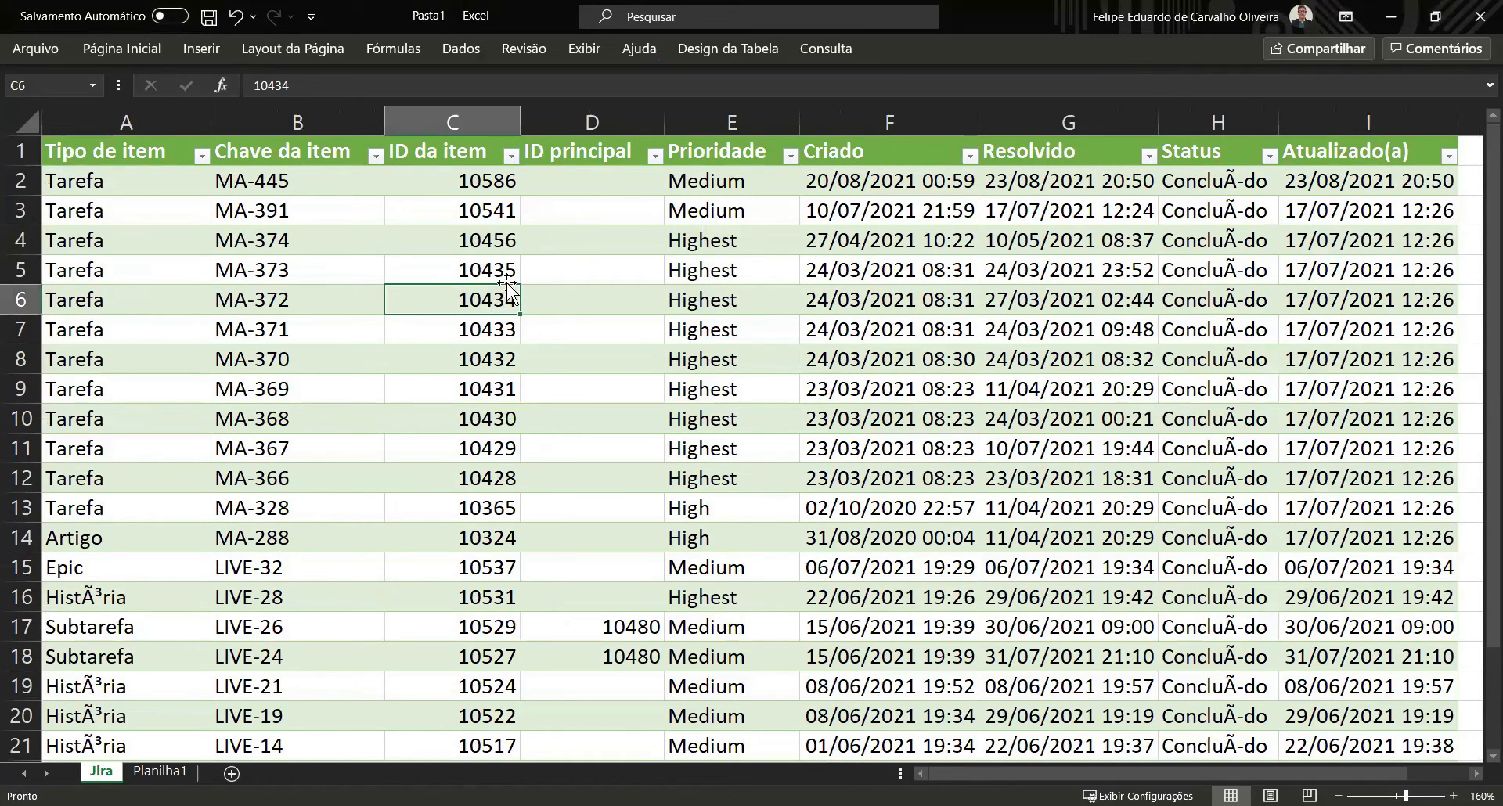
left_click(476, 122)
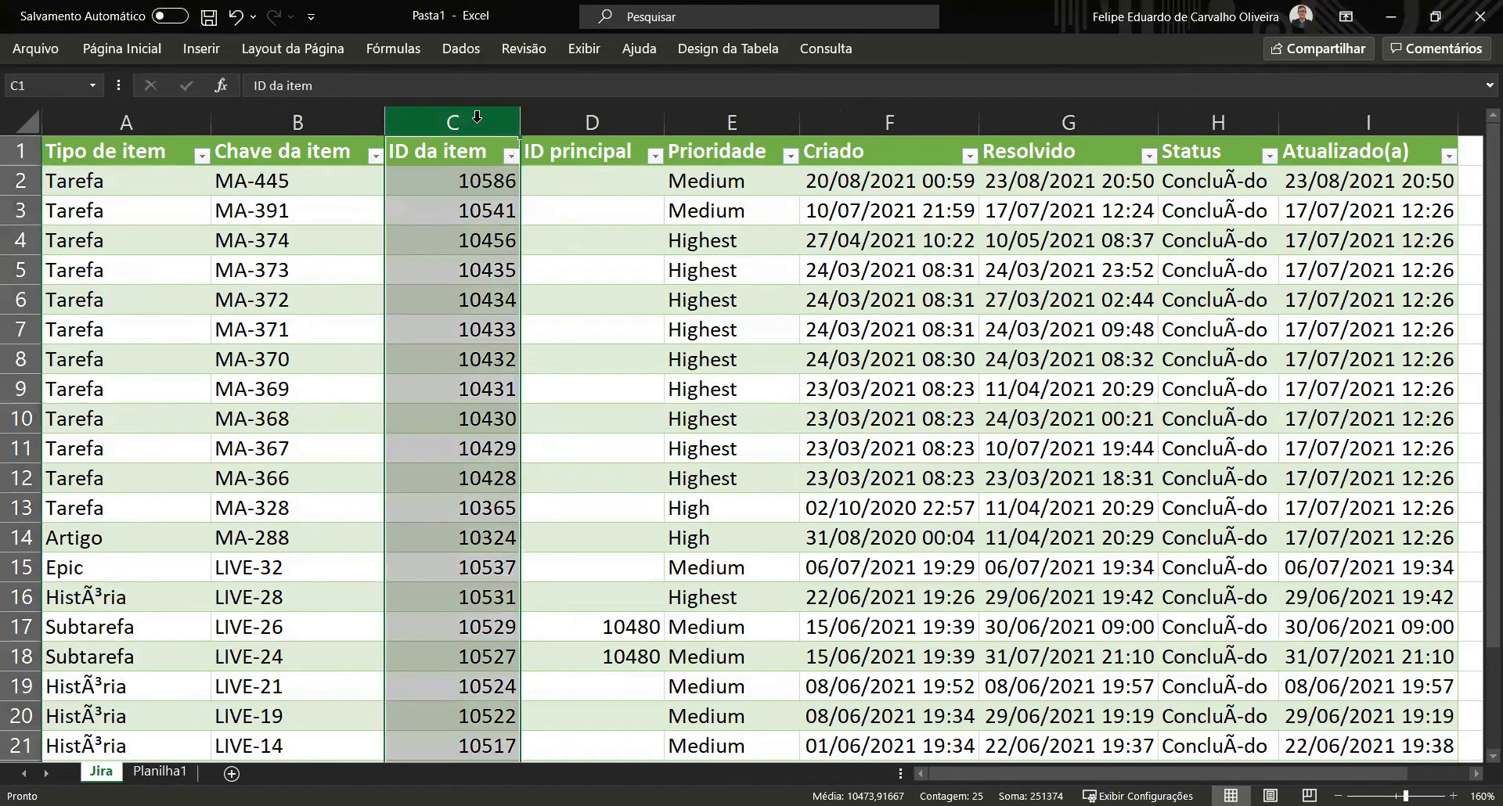
key("shift+Right")
key("ctrl+plus")
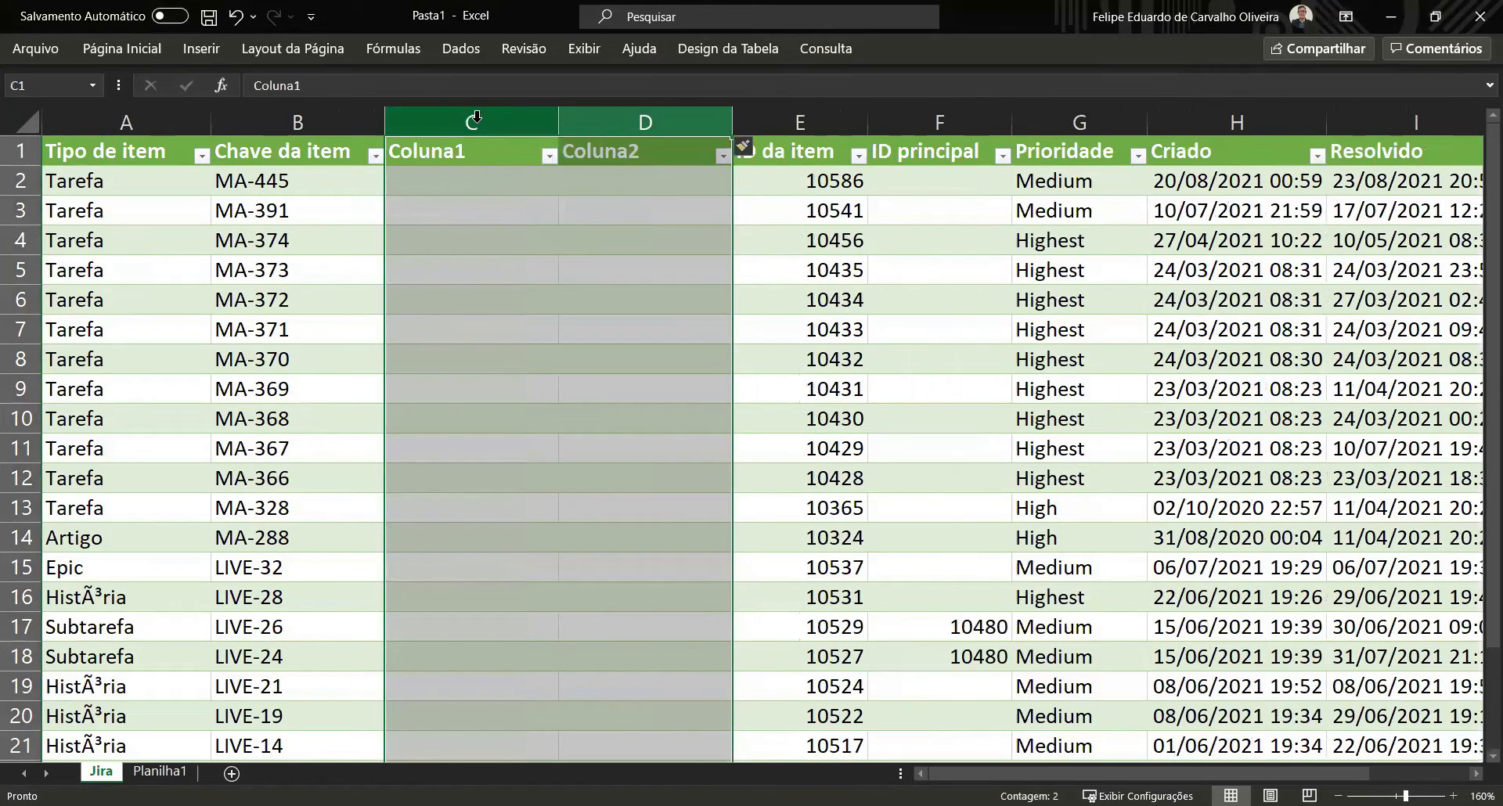
key("ctrl+z")
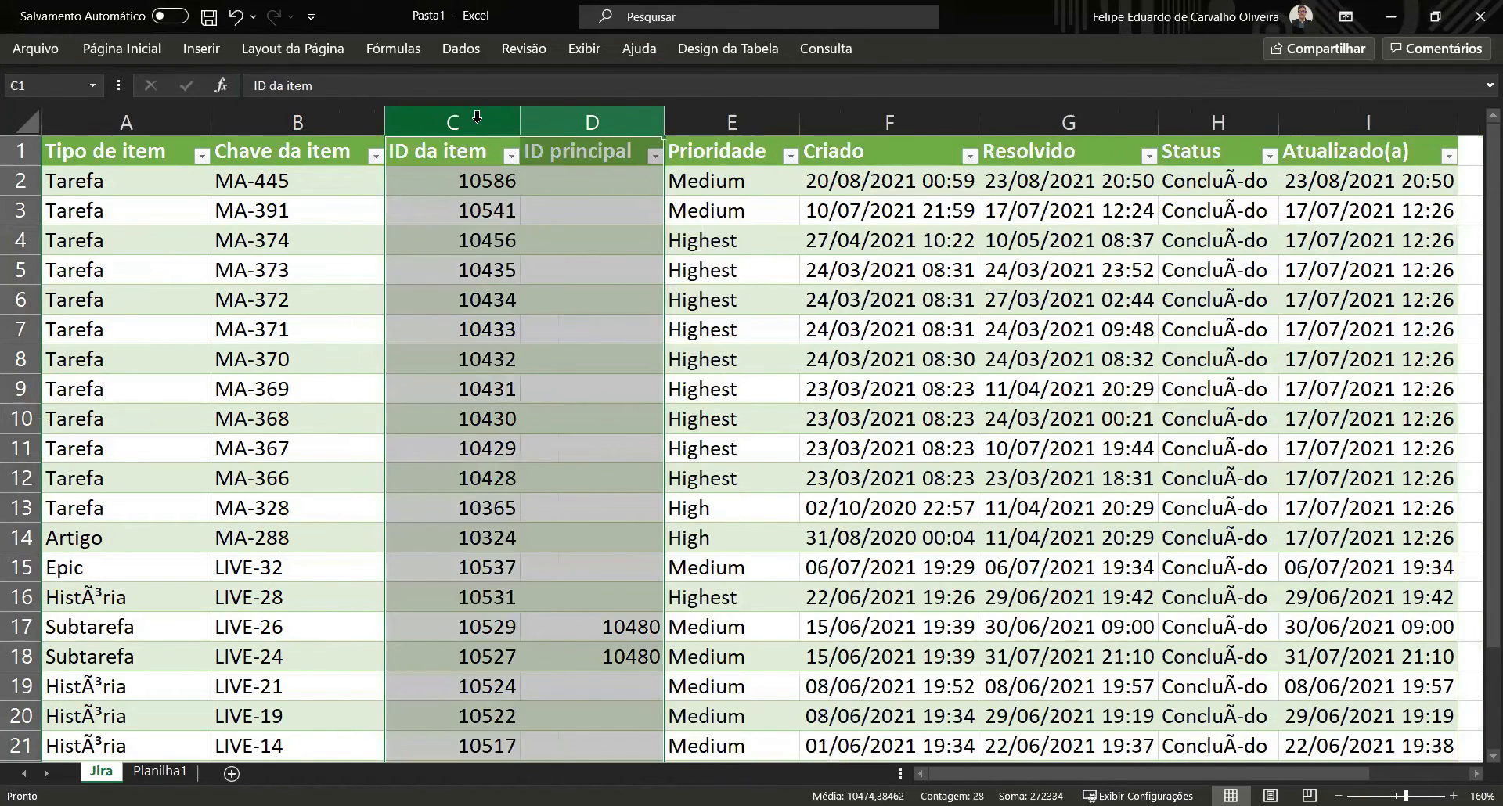
key("ctrl+minus")
left_click(822, 321)
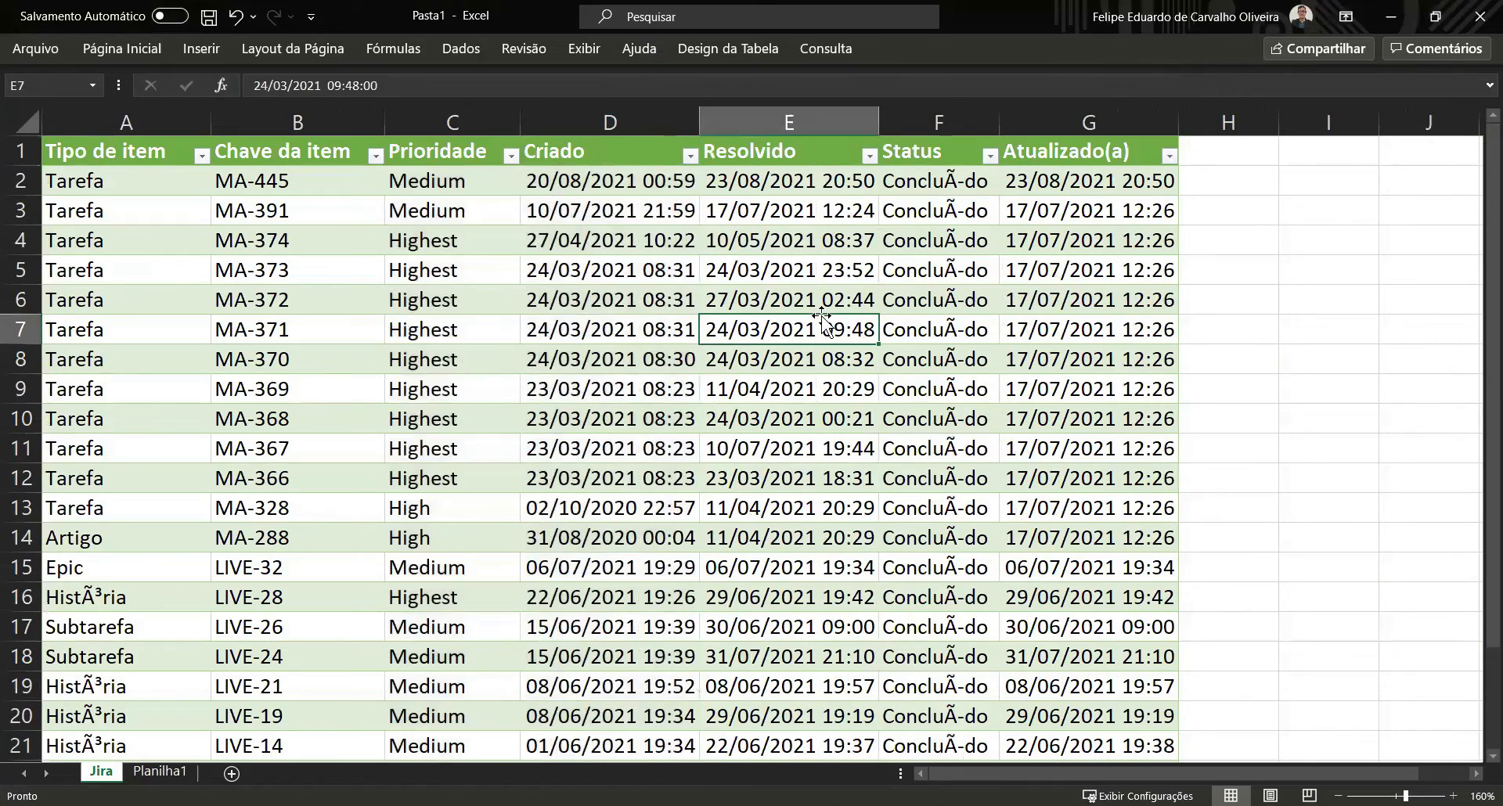
Delete the Status and Atualizado(a) columns, leaving Resolvido as the table's last column.
left_click(944, 237)
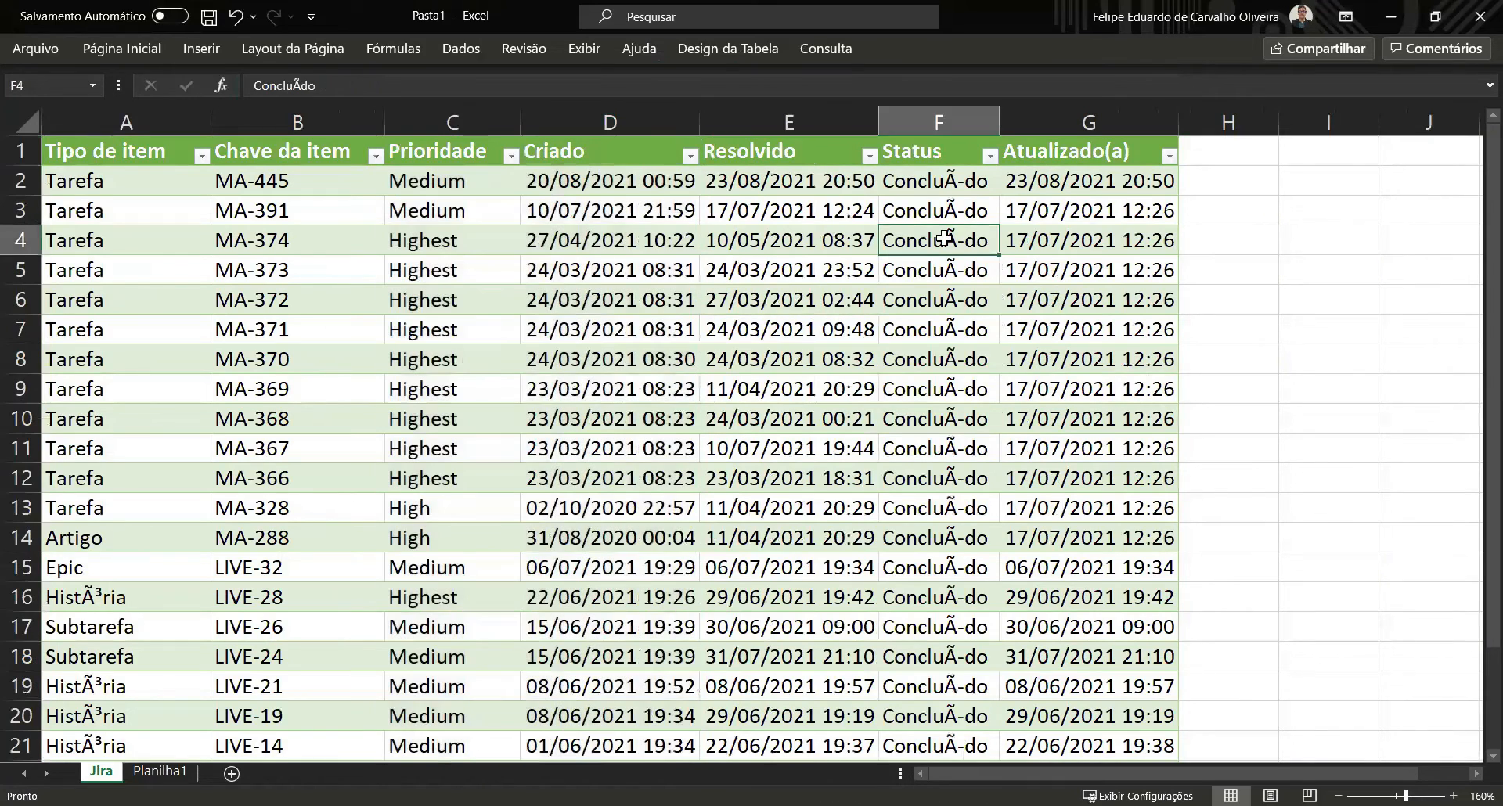
left_click(953, 186)
left_click(929, 119)
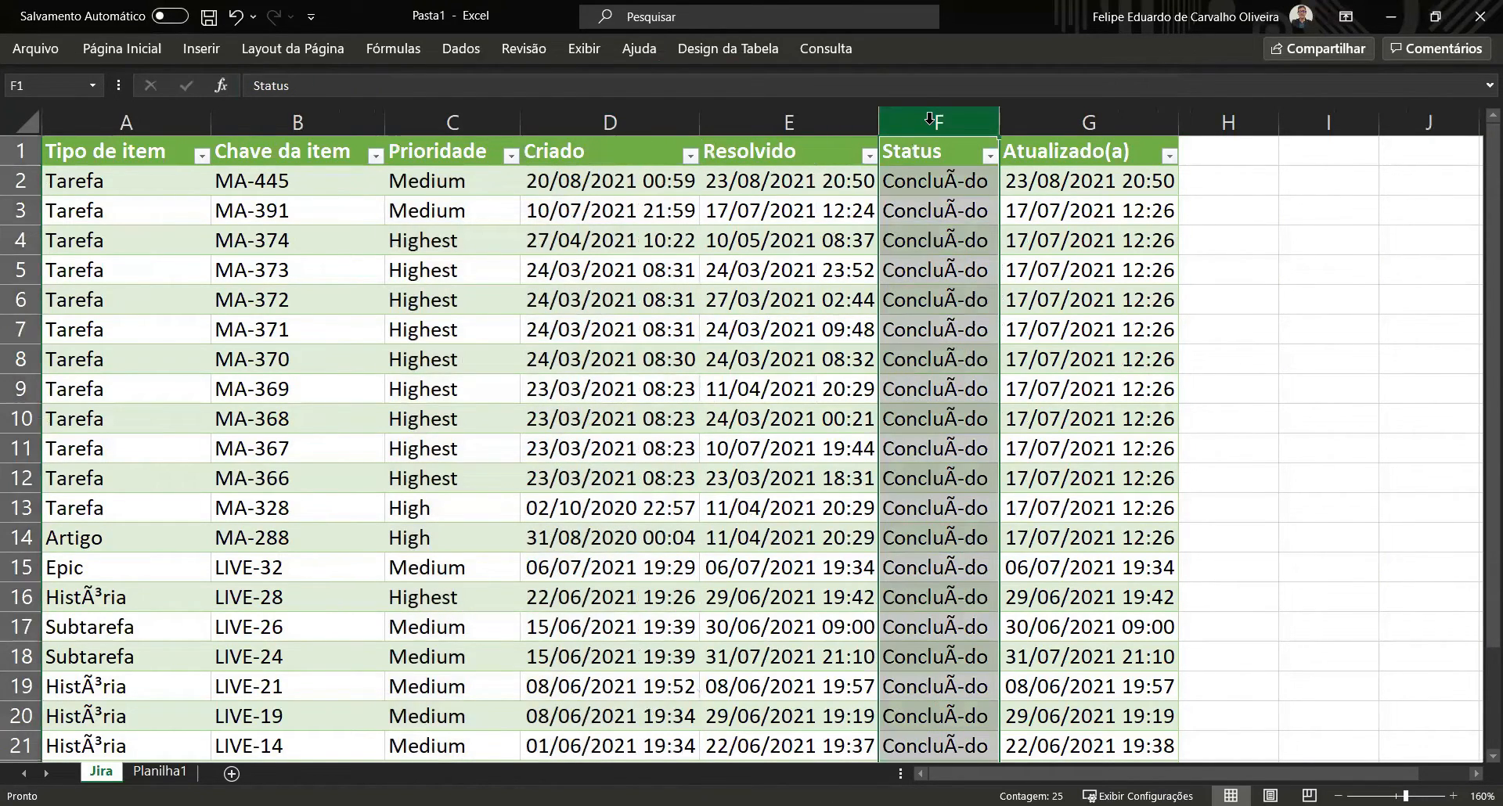
key("ctrl+minus")
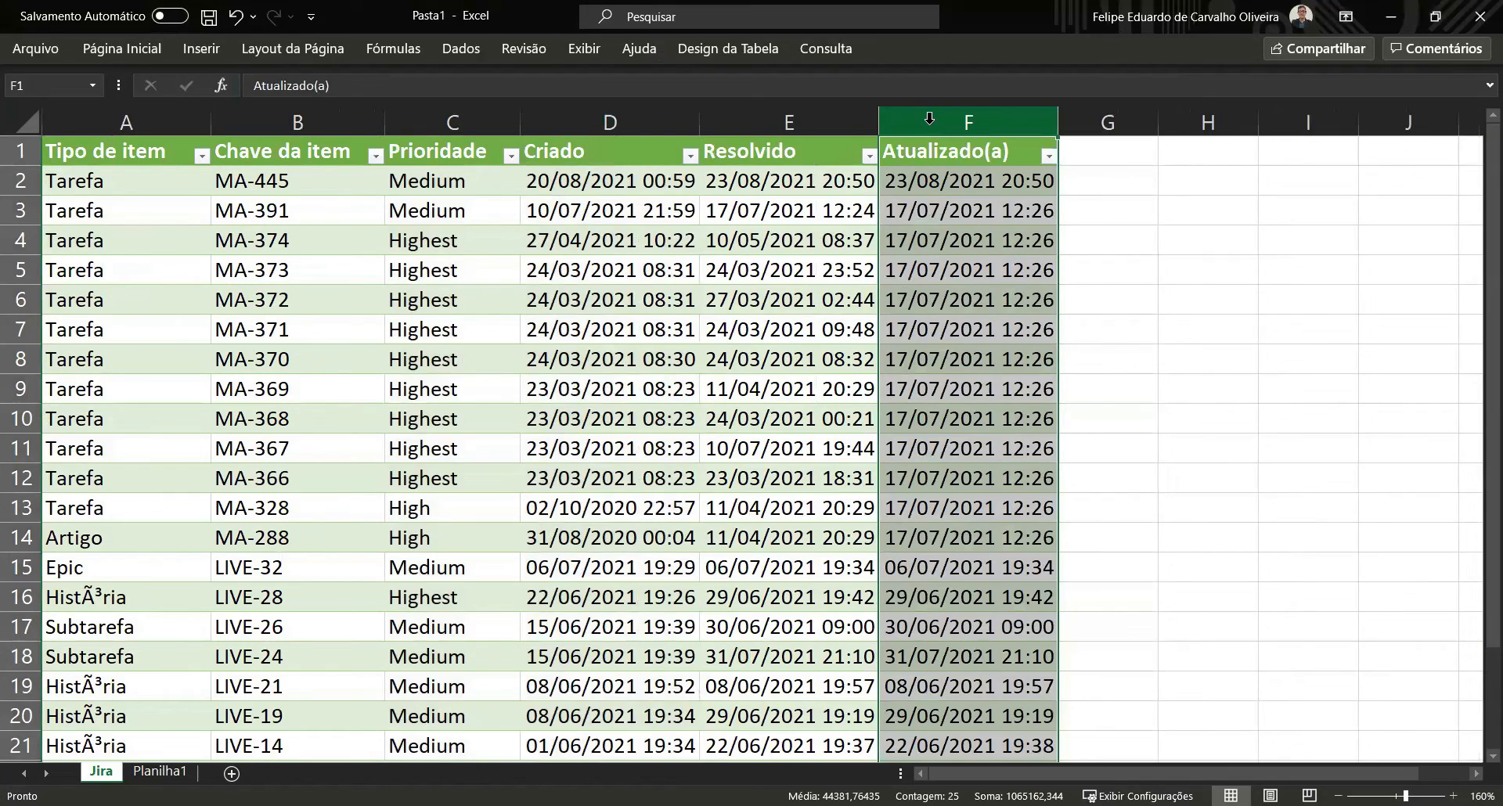
key("ctrl+minus")
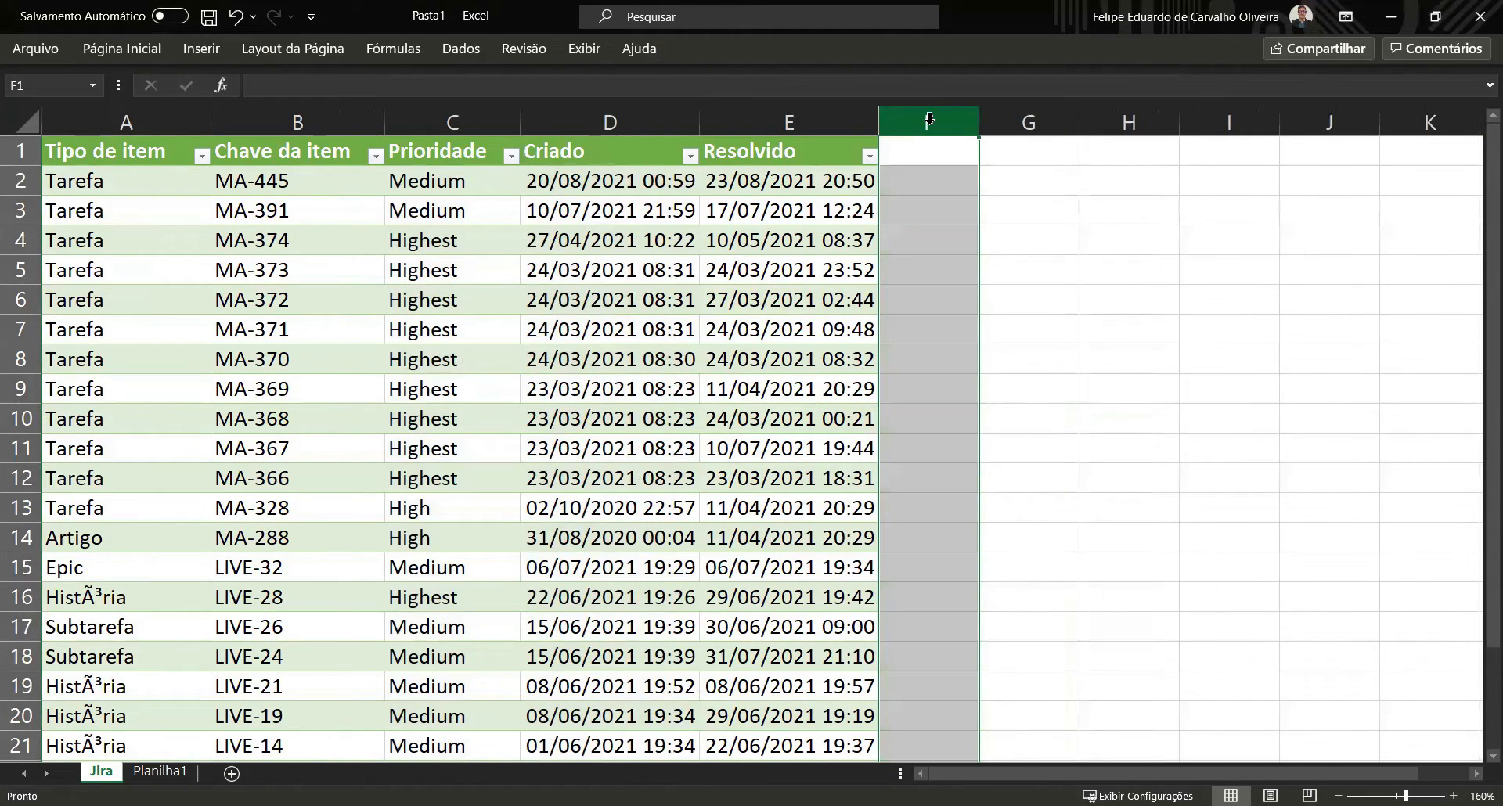
left_click(764, 208)
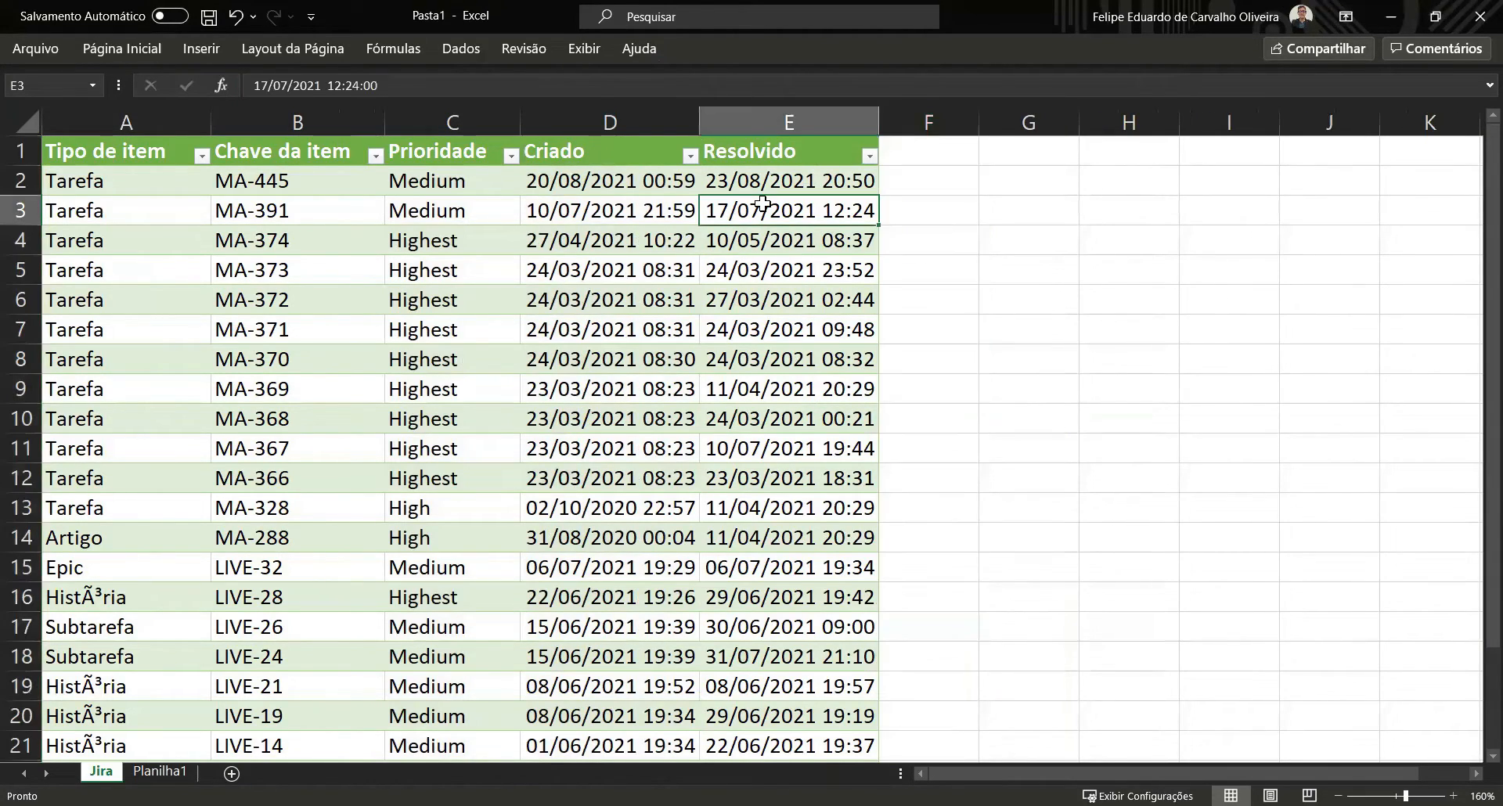
left_click_drag(761, 181, 750, 485)
left_click(754, 318)
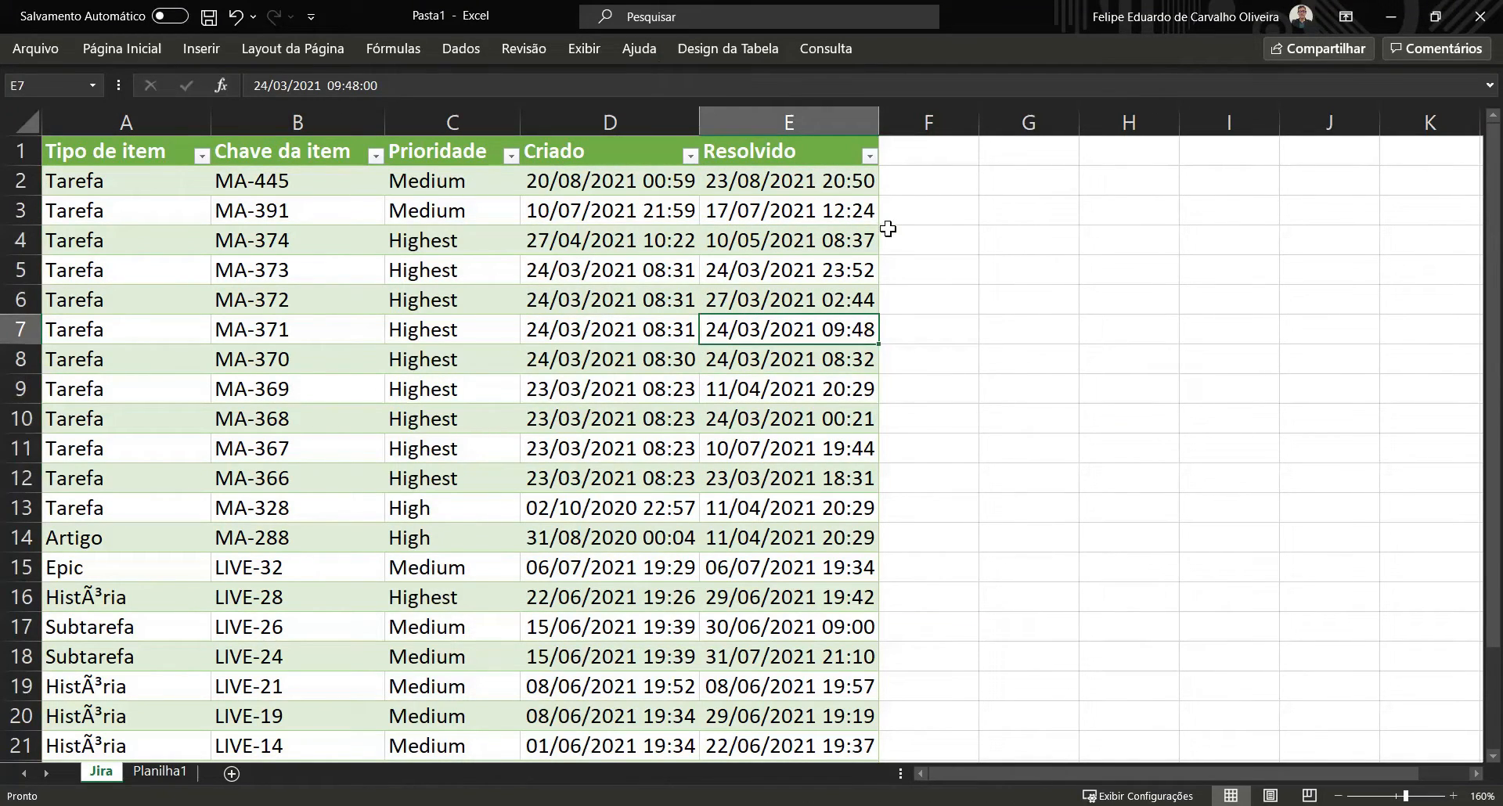
left_click(905, 148)
Add a table column headed Lead time directly after the Resolvido column.
left_click(865, 149)
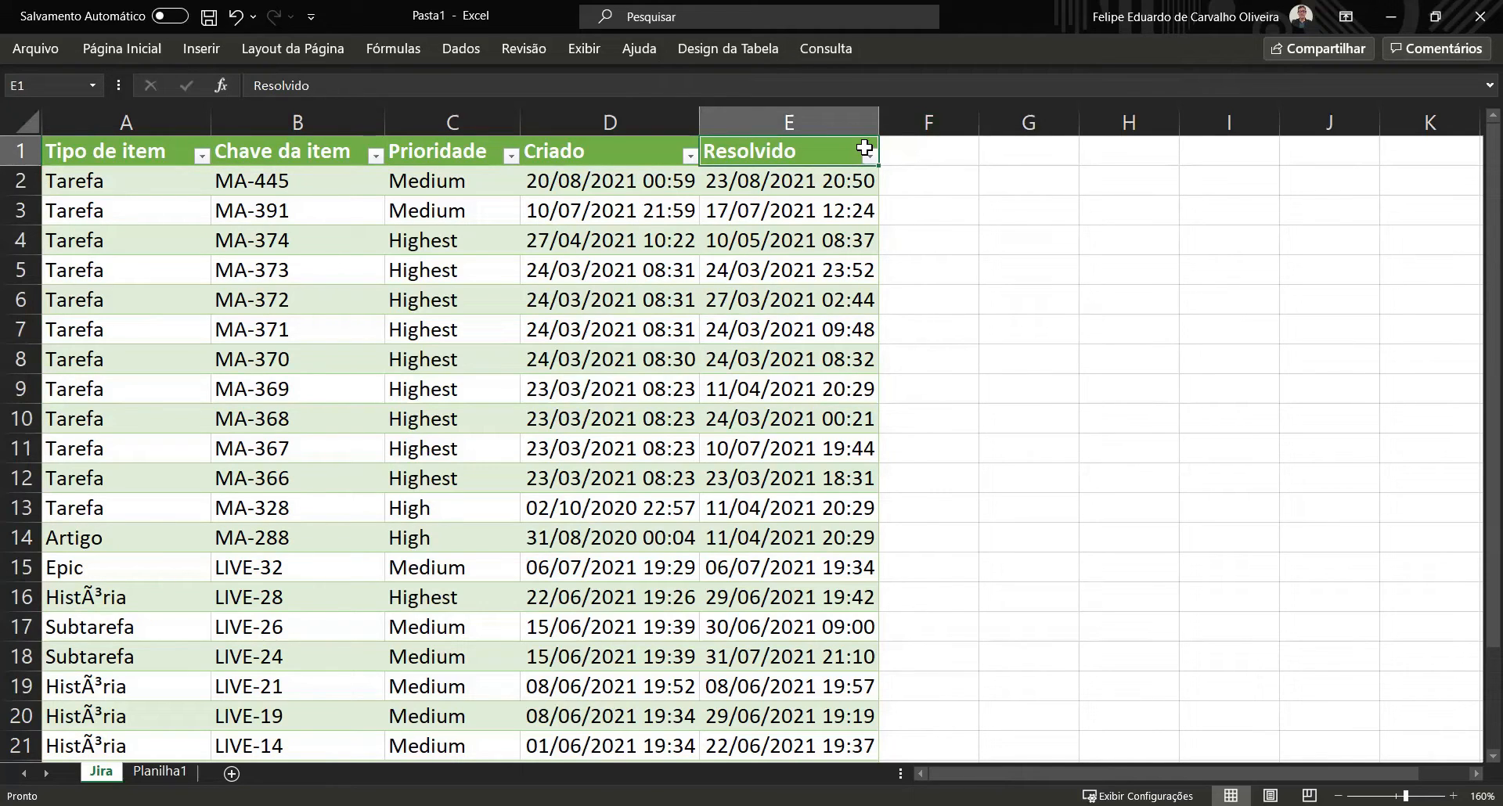
key("Tab")
key("Tab")
key("Tab")
key("Tab")
key("Tab")
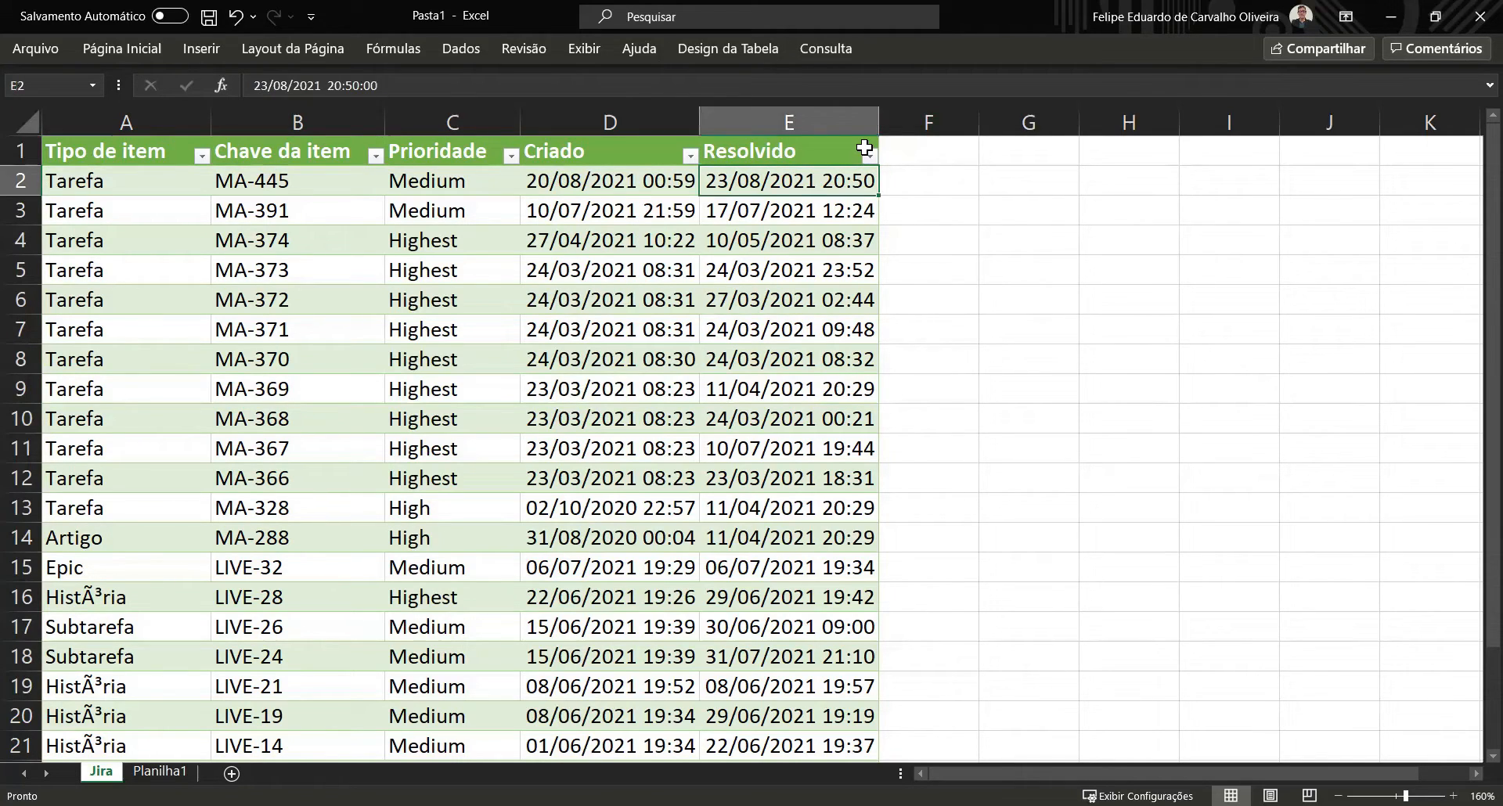
key("Right")
key("Up")
type("Lead t")
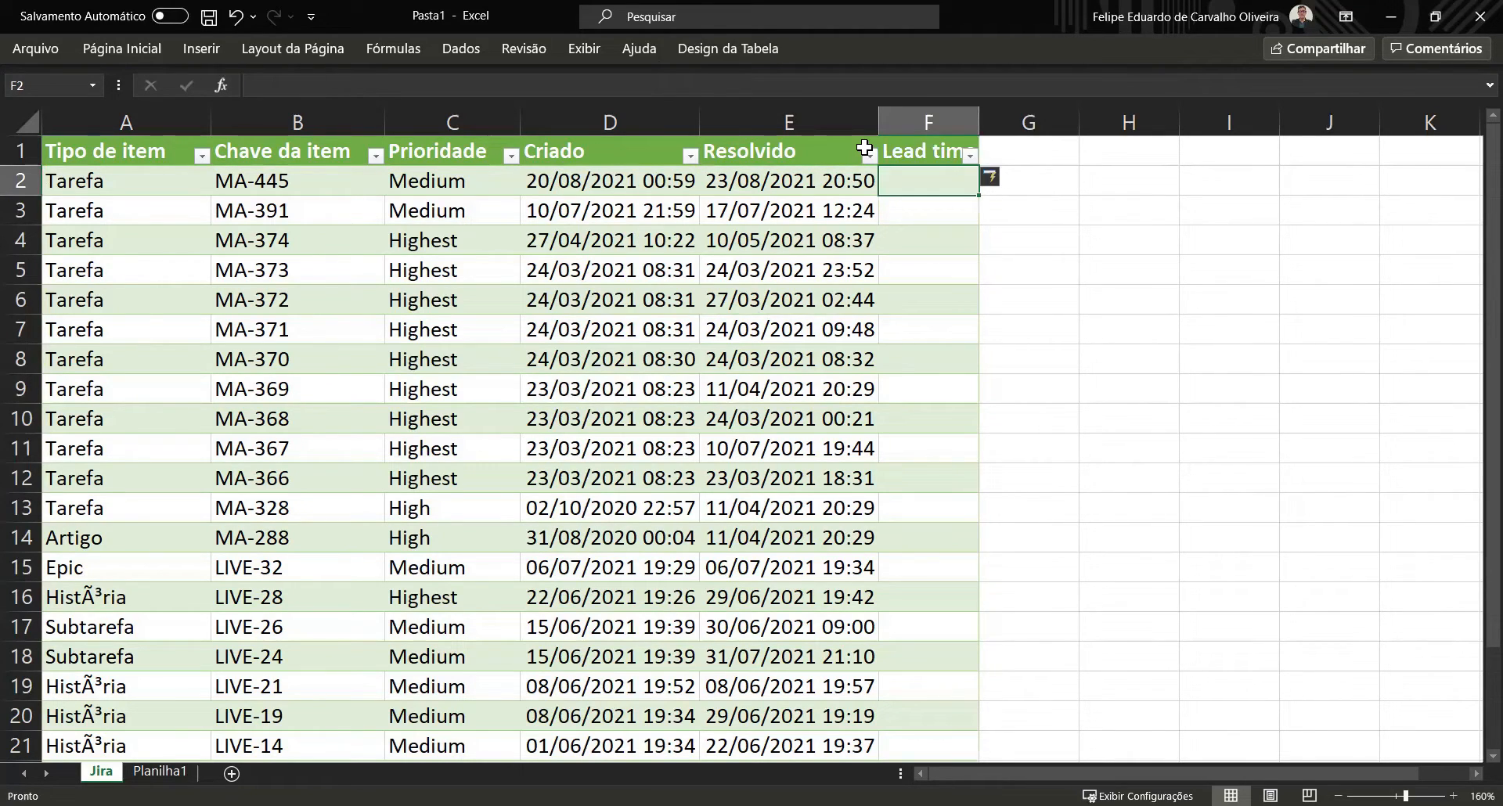
type("=")
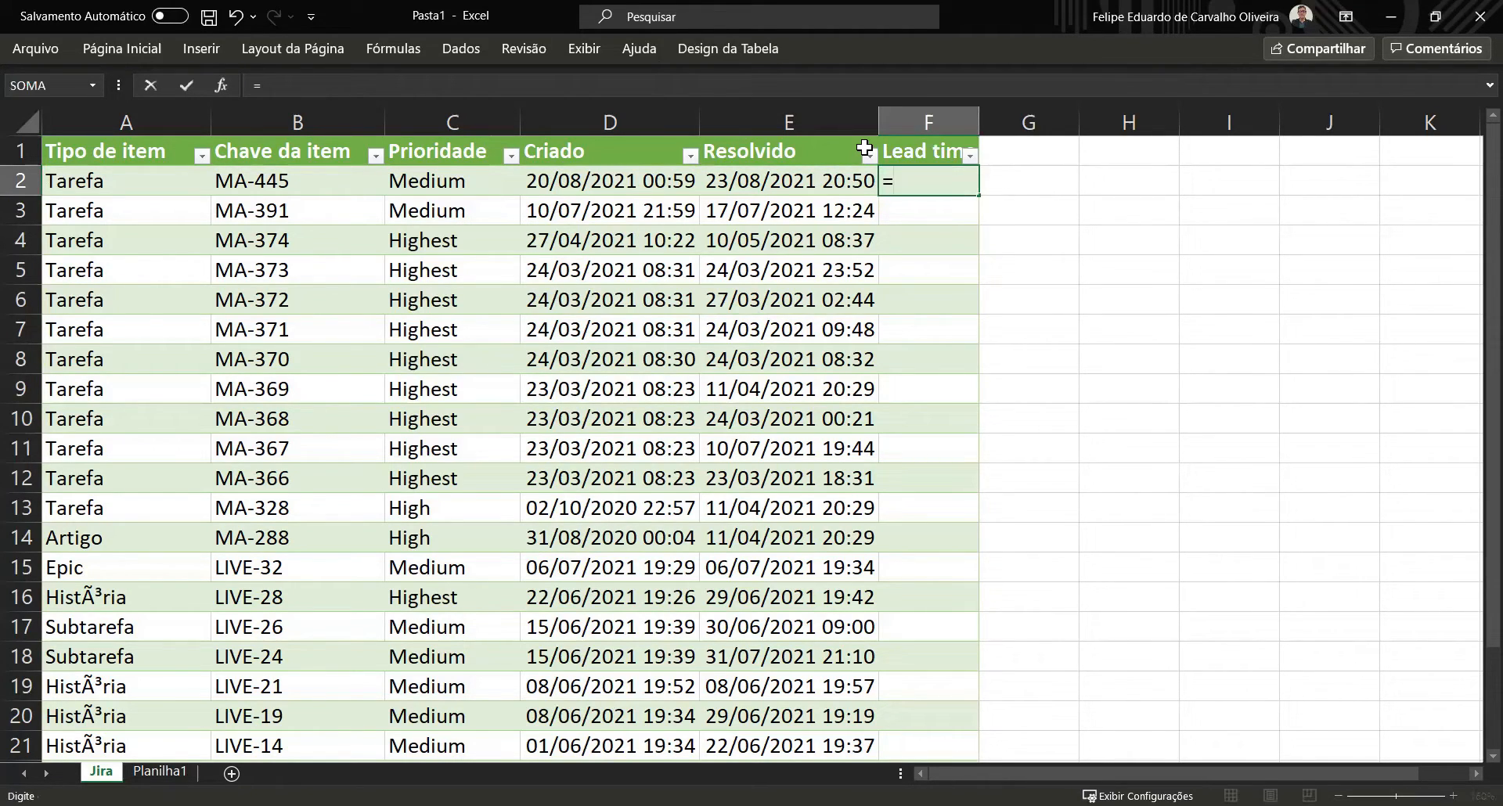
key("Left")
type("-")
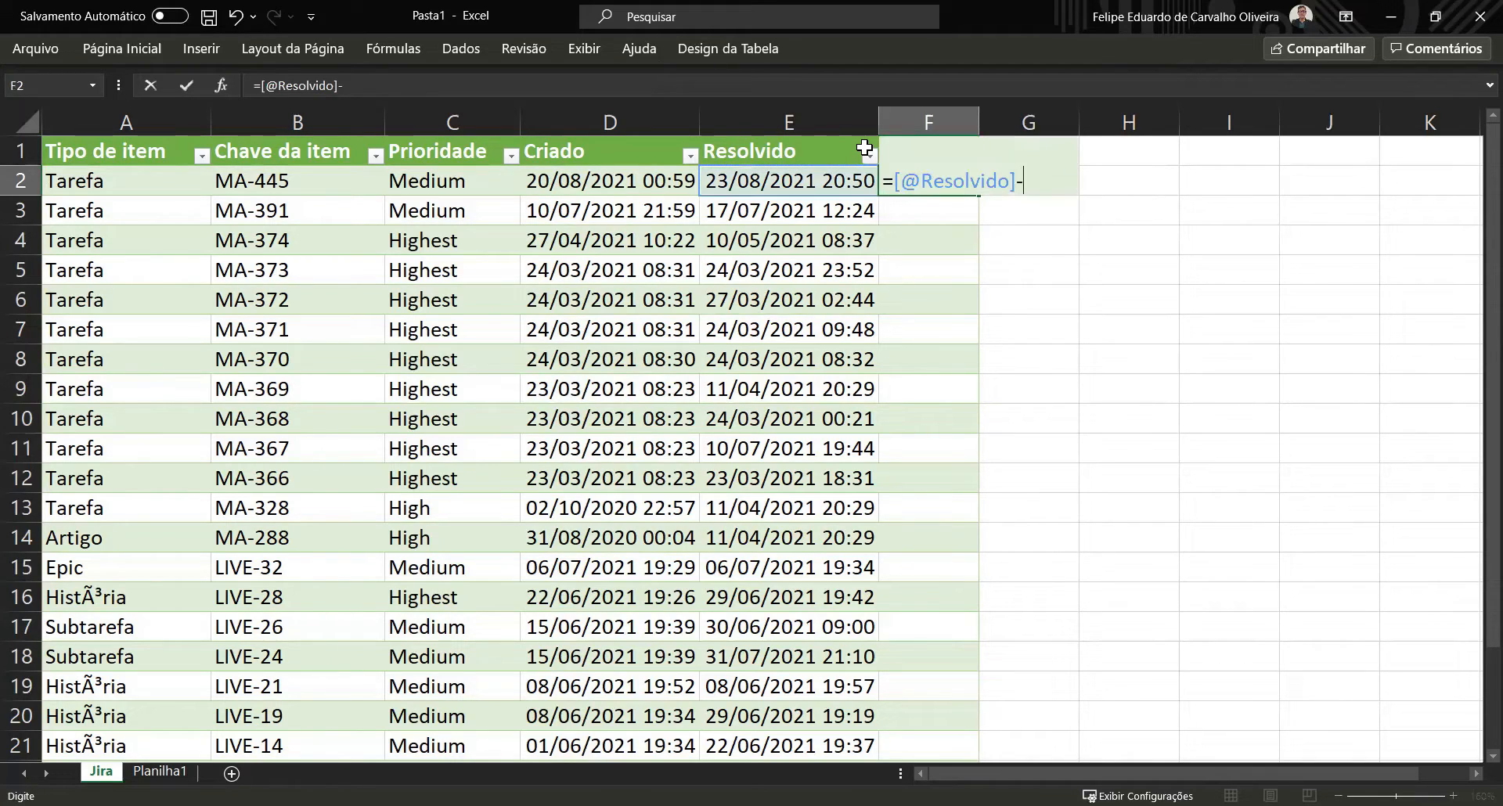
key("Left")
key("Left")
key("Return")
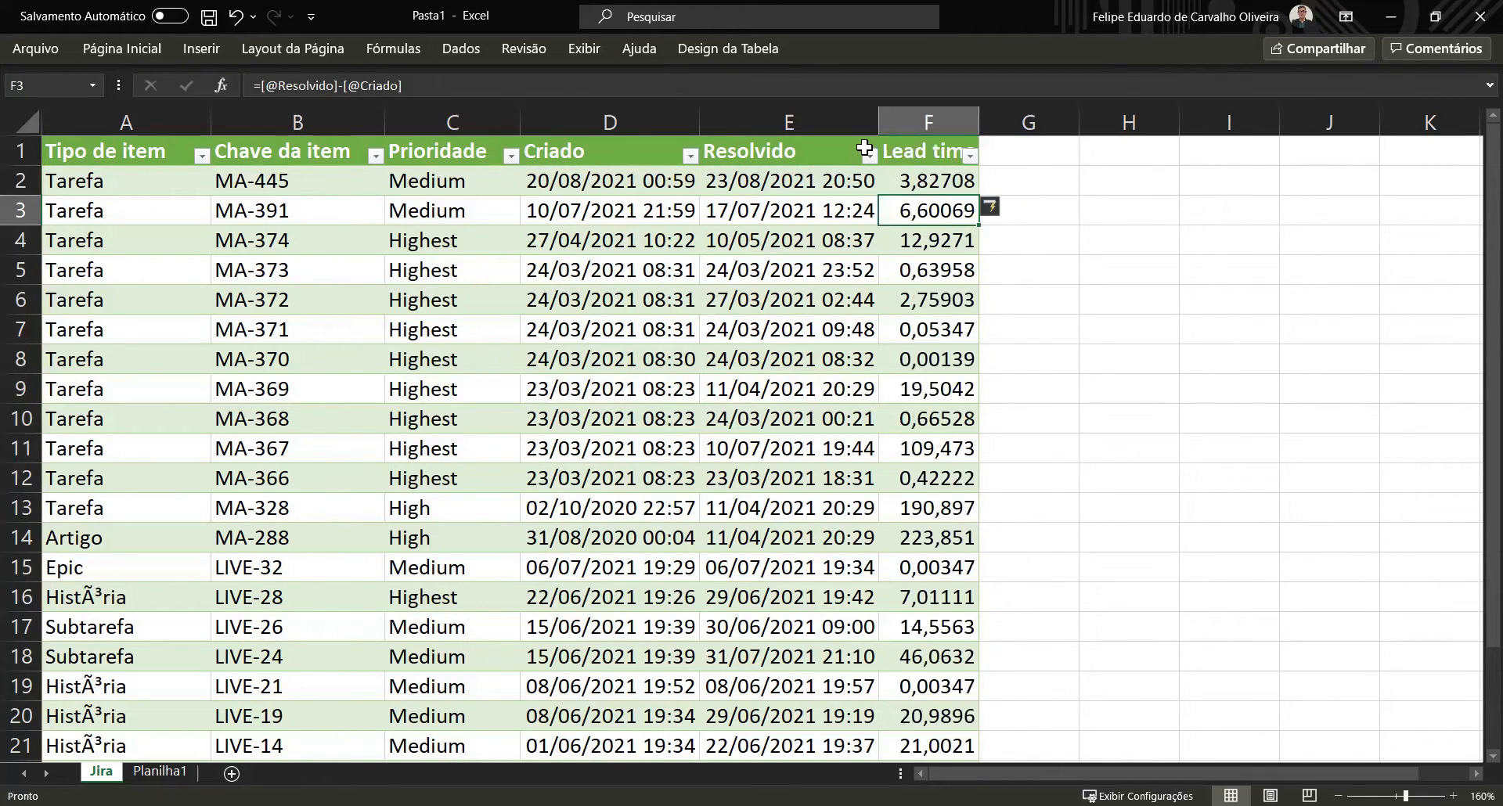
Format all Lead time values as numbers without decimal places.
key("Up")
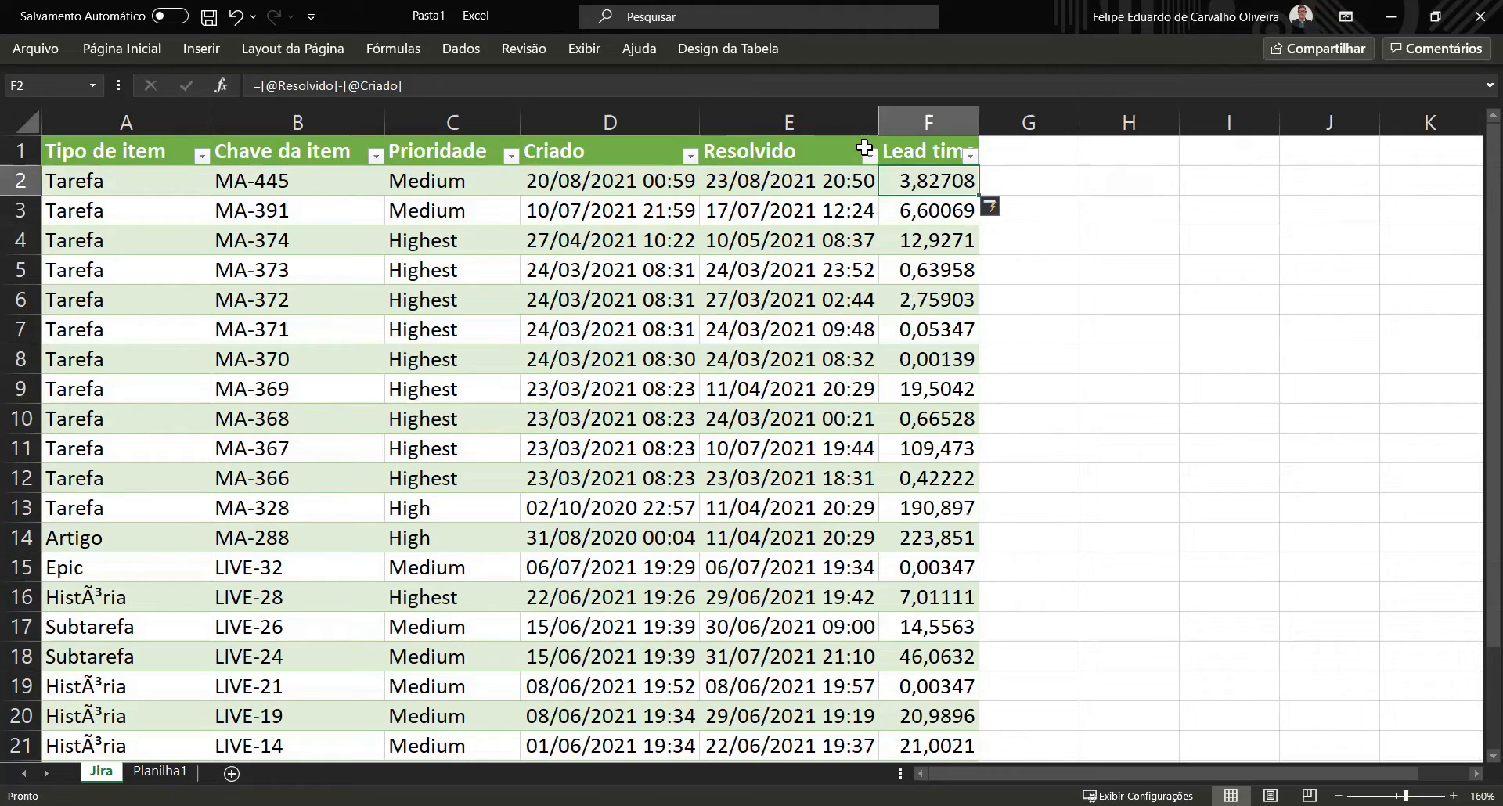
key("ctrl+shift+Down")
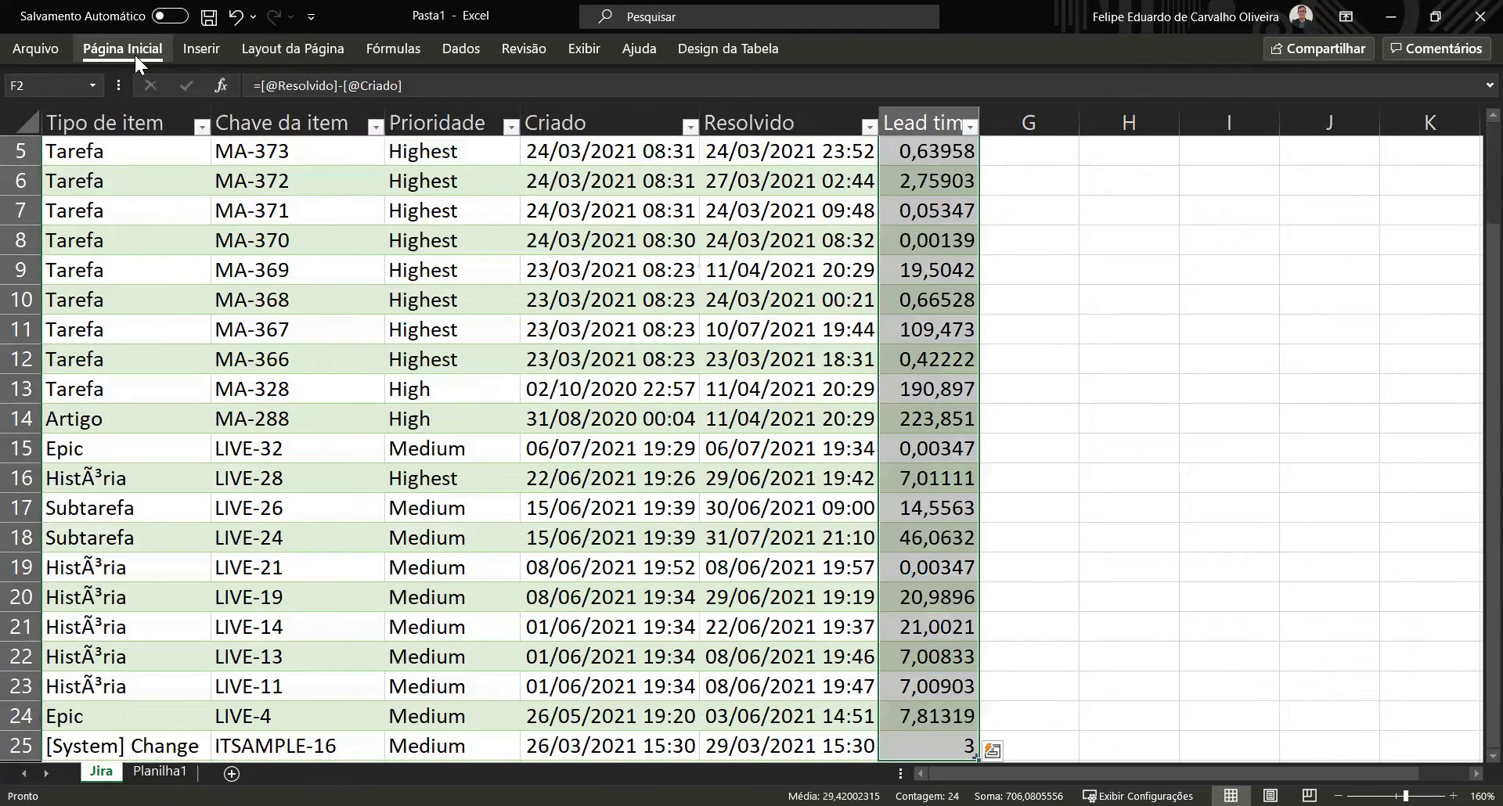
left_click(134, 51)
left_click(659, 120)
left_click(659, 120)
left_click(659, 120)
left_click(659, 119)
left_click(659, 120)
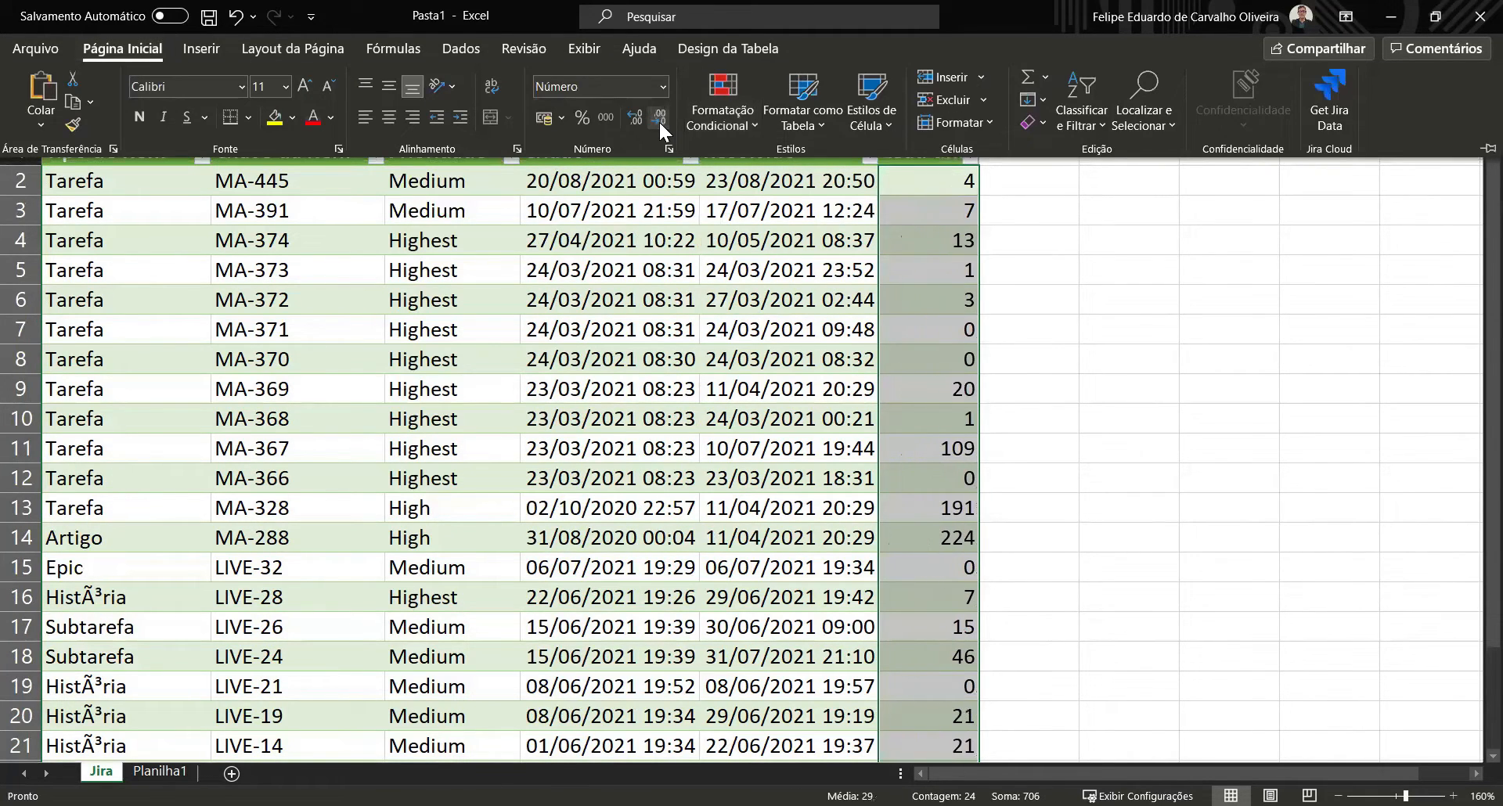
left_click(828, 271)
left_click(814, 181)
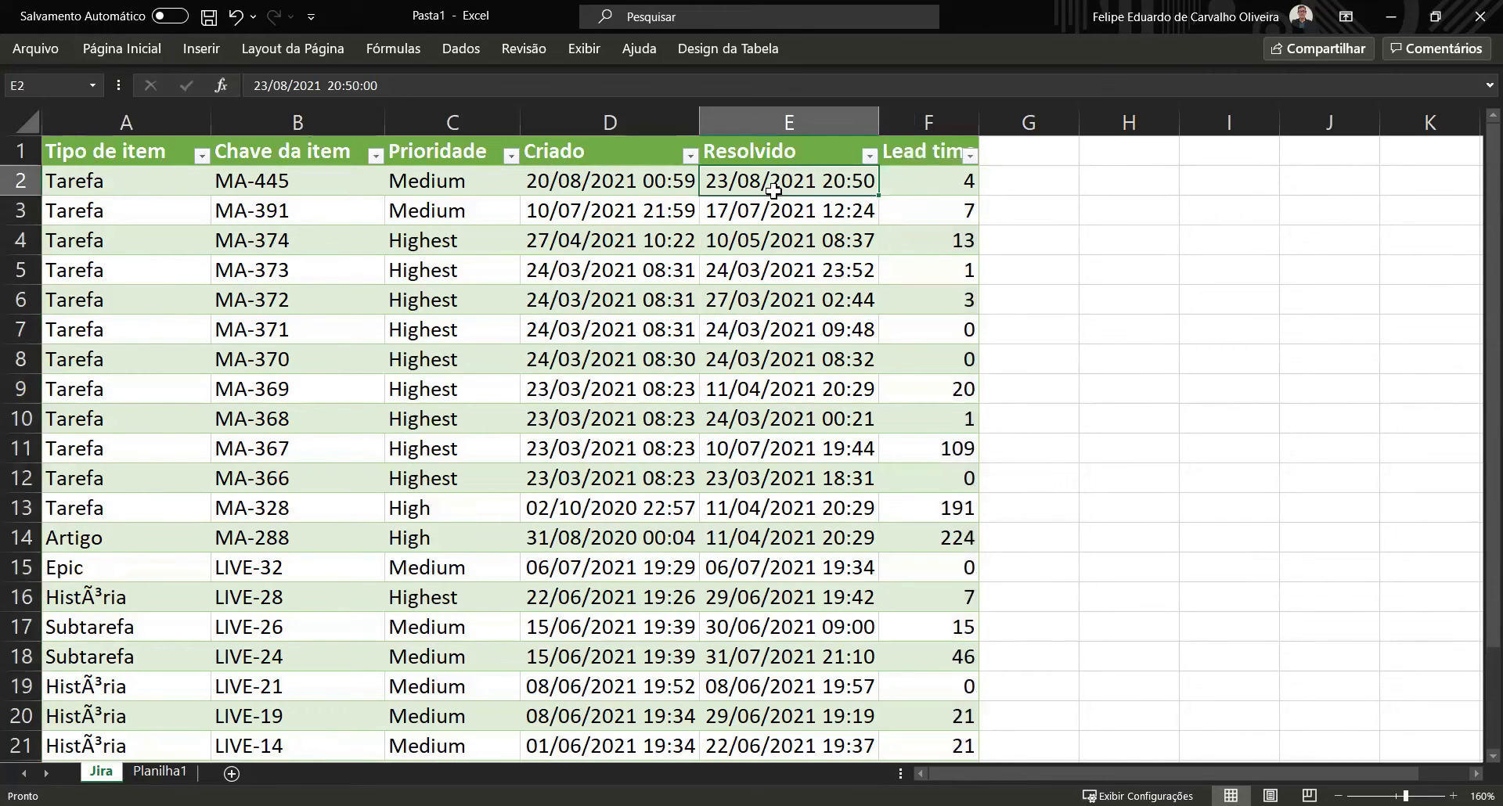
left_click(632, 191)
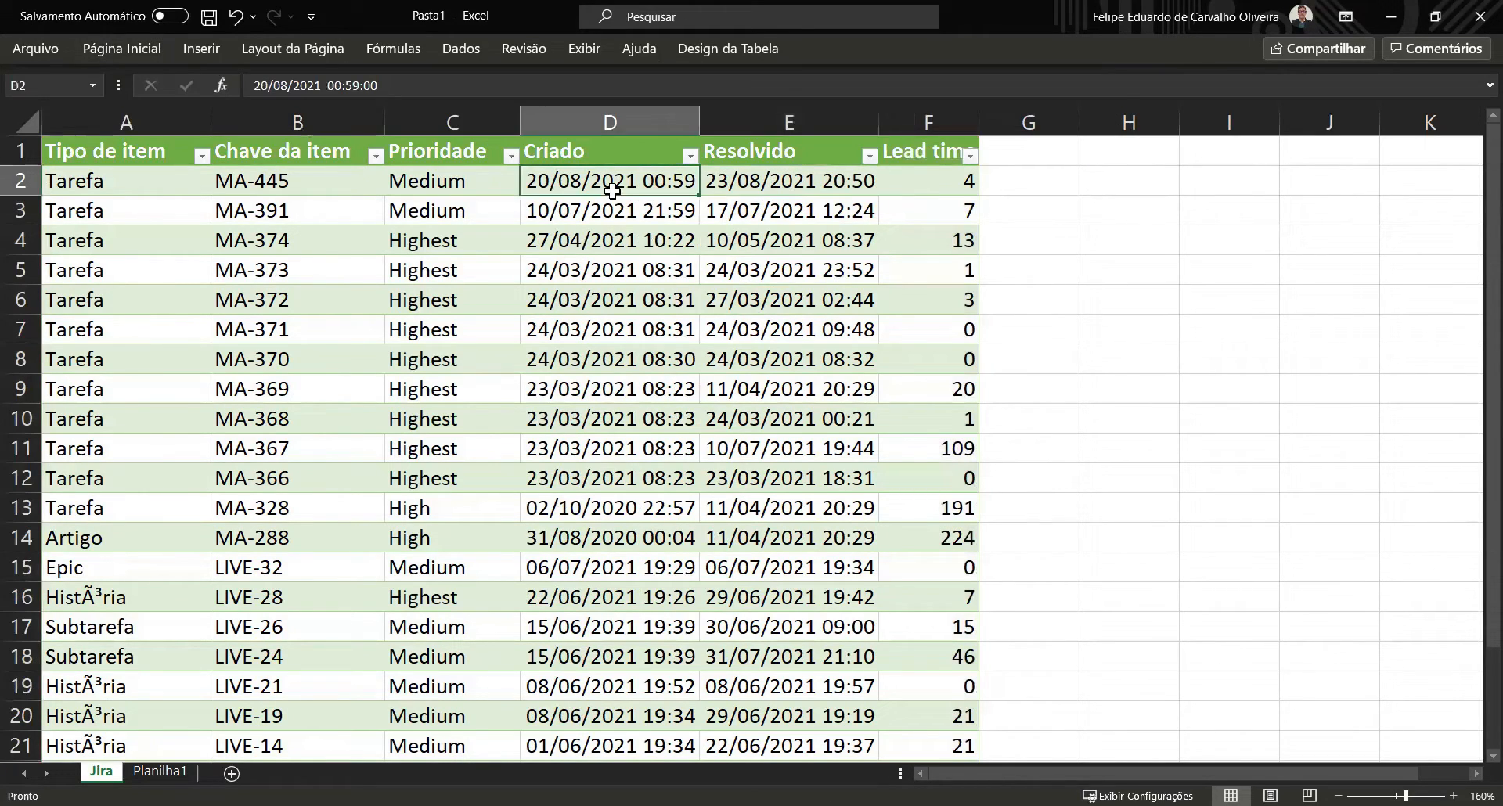
left_click(960, 185)
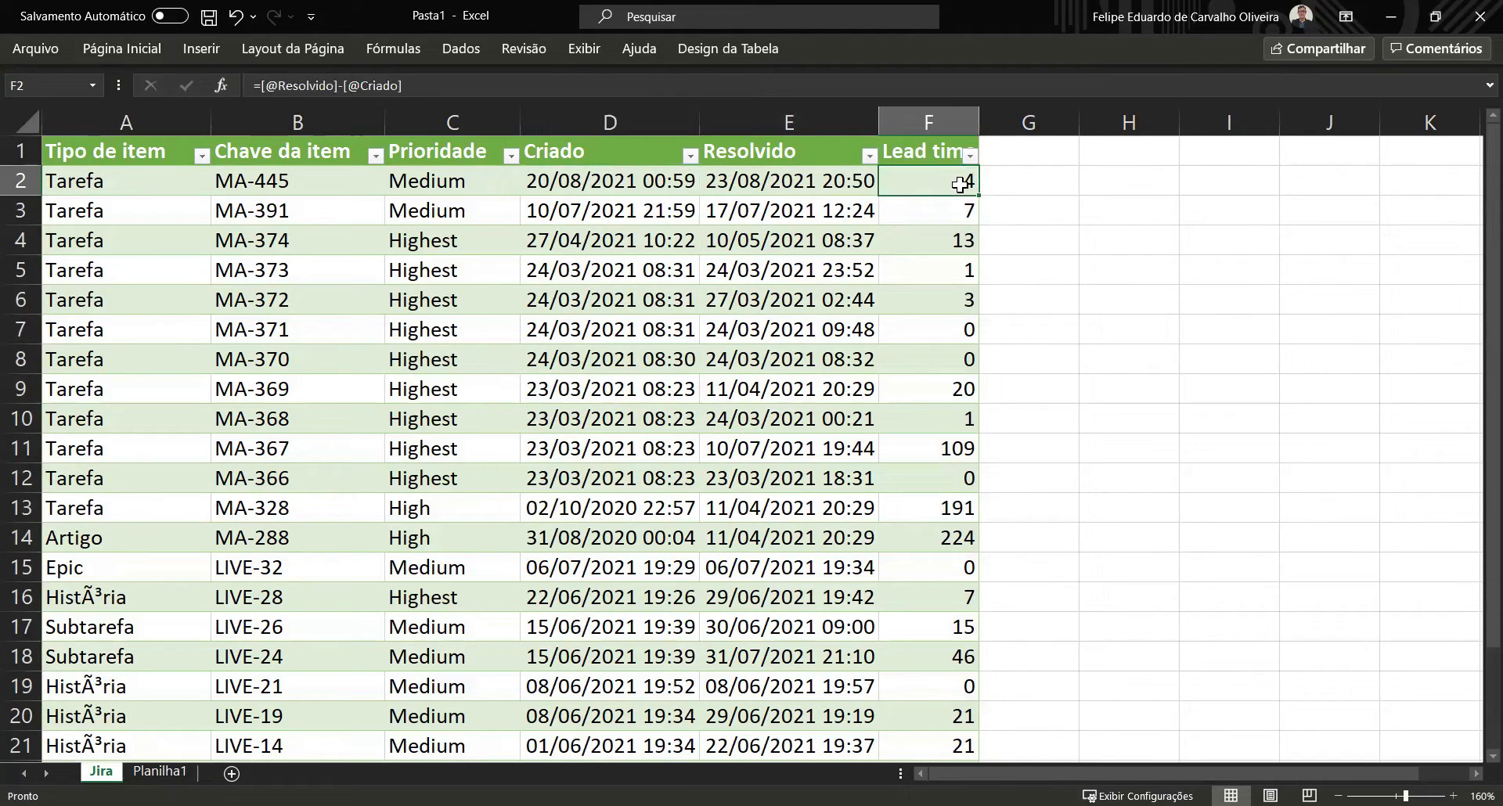
left_click(947, 213)
left_click(938, 243)
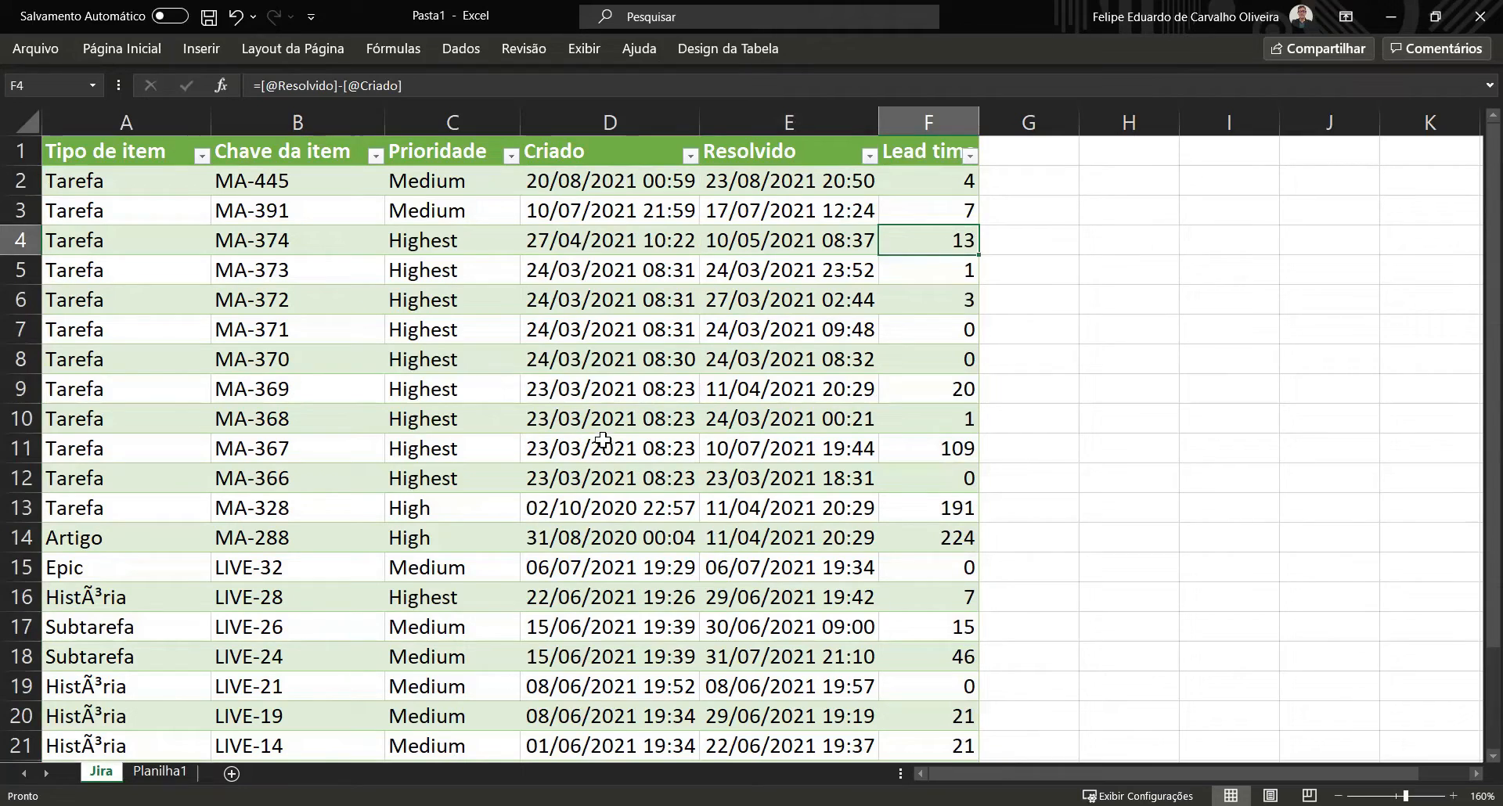
Copy item MA-368's Resolvido date and time into its Criado cell.
left_click(751, 420)
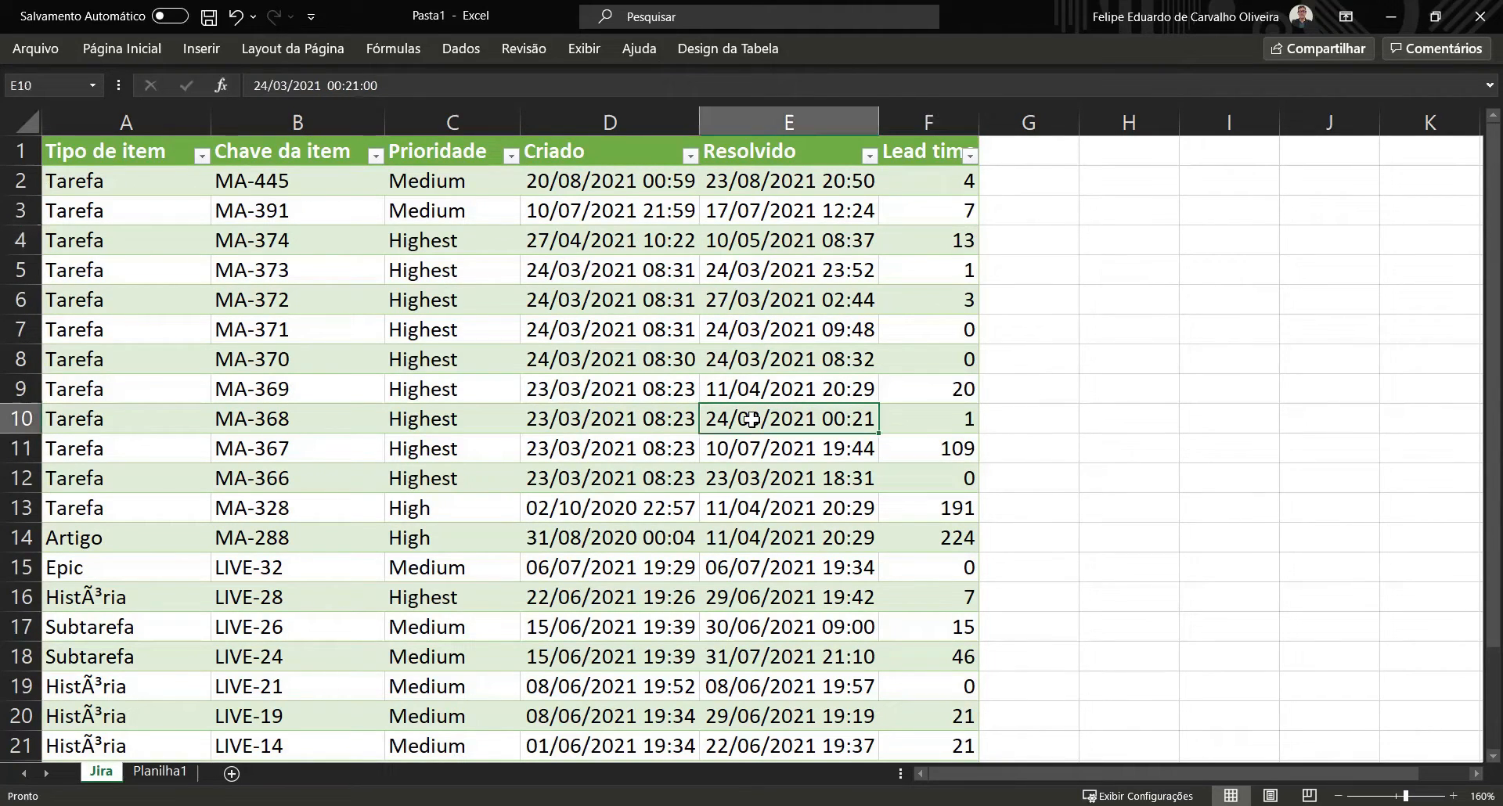
key("ctrl+c")
left_click(562, 421)
key("ctrl+v")
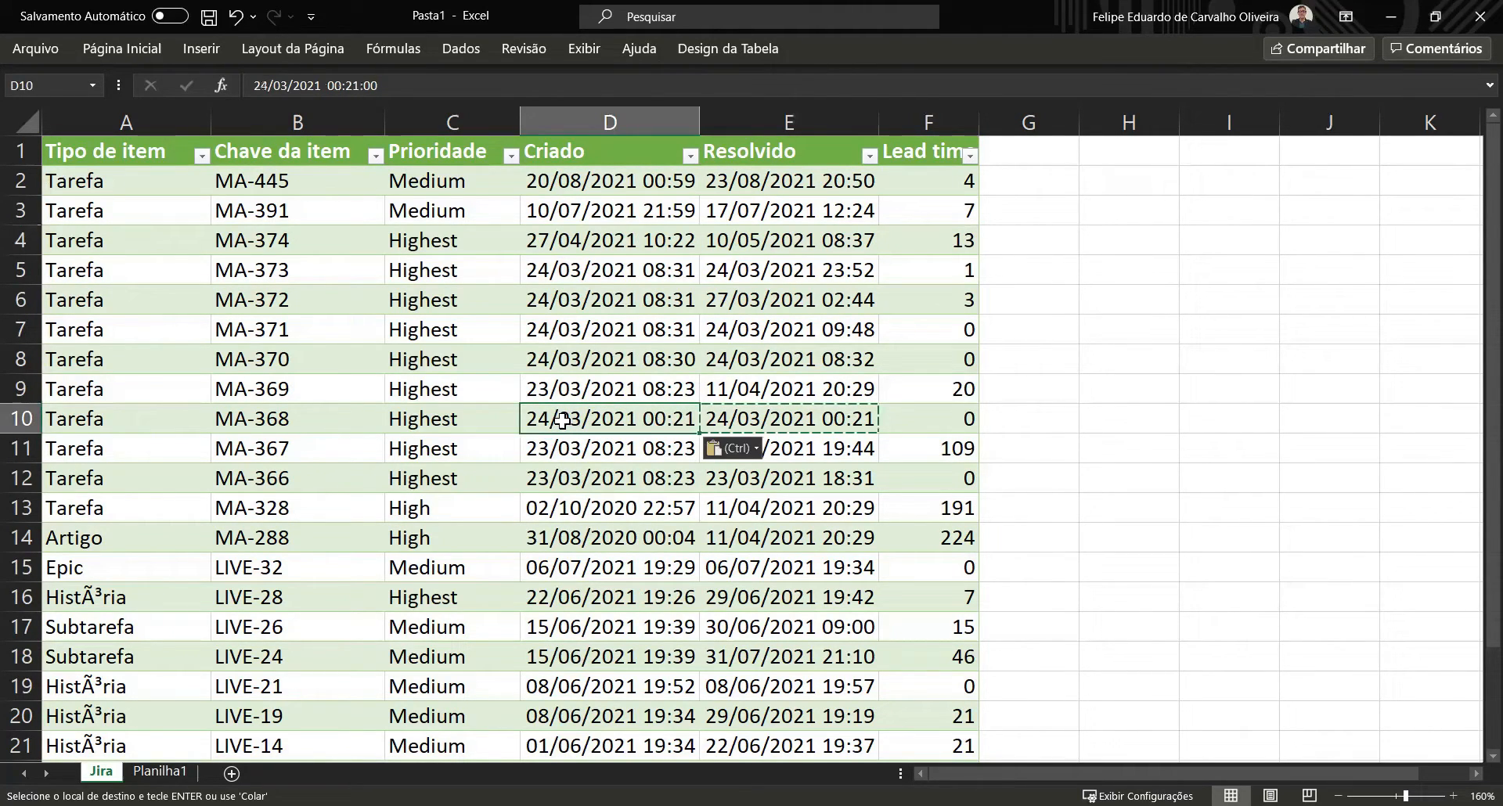
key("Escape")
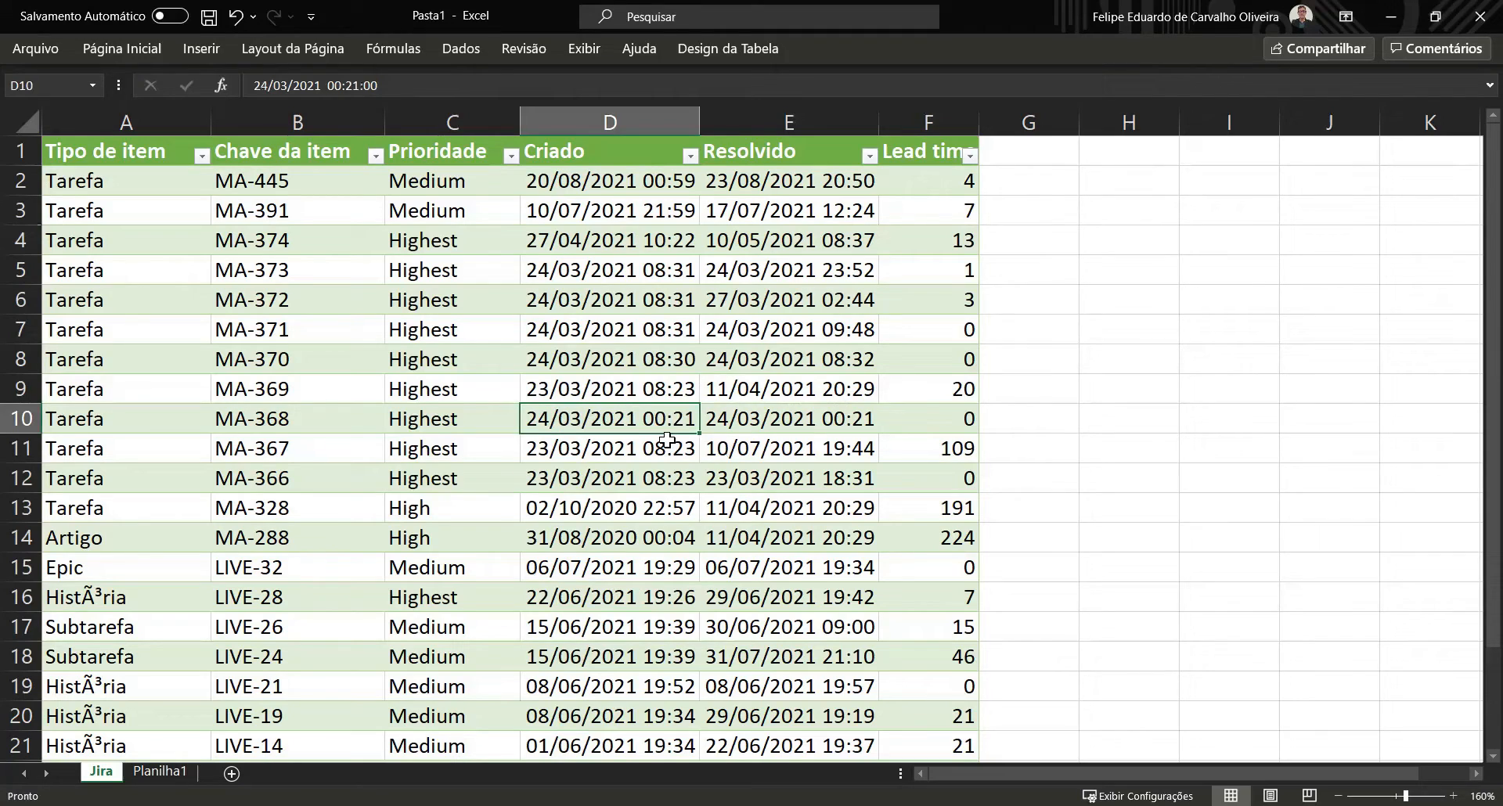
Set the hour of MA-368's Resolvido value to 04, keeping its date and minutes.
left_click(813, 412)
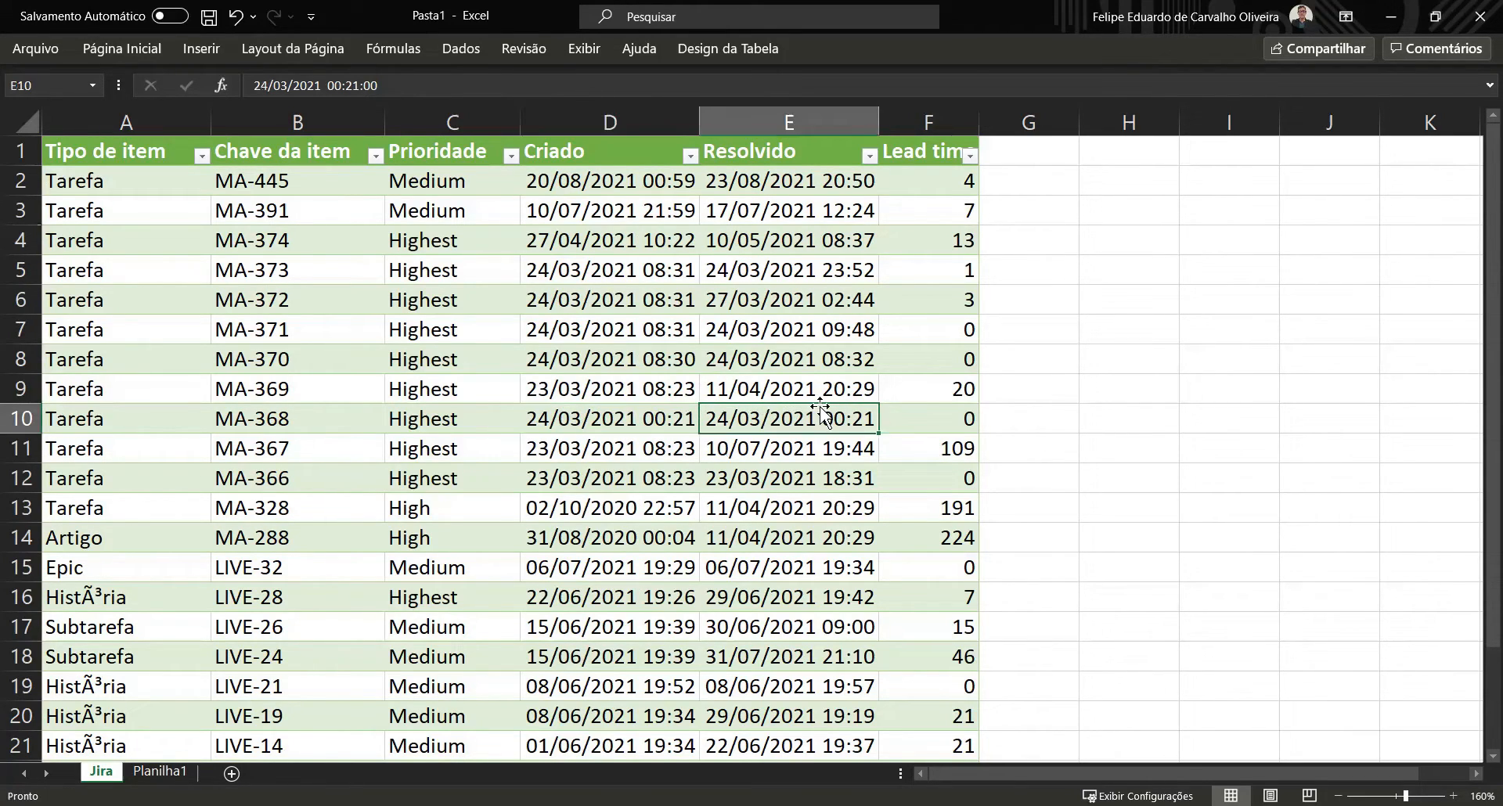
double_click(836, 418)
left_click_drag(816, 421, 794, 420)
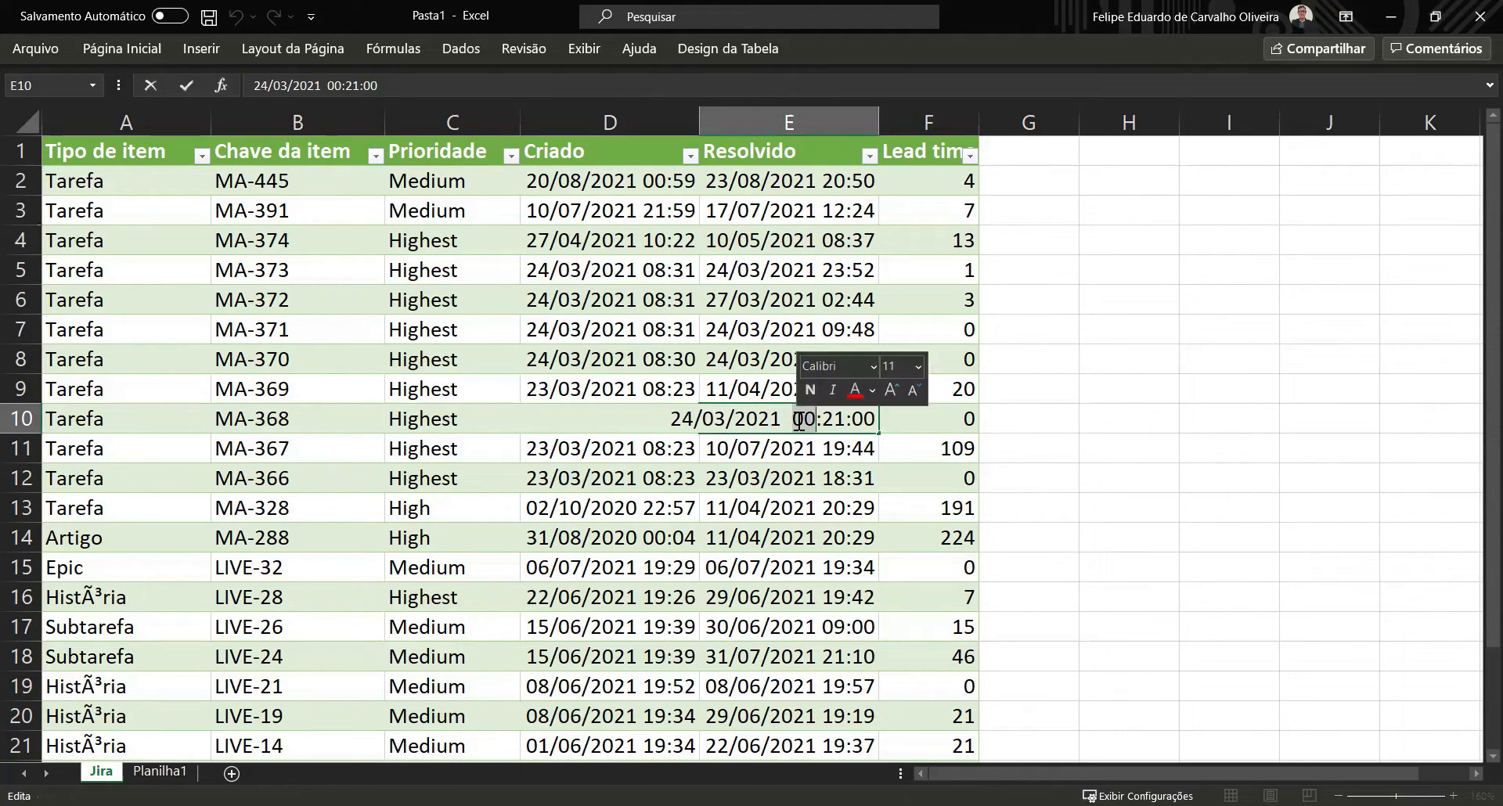
type("04")
key("Return")
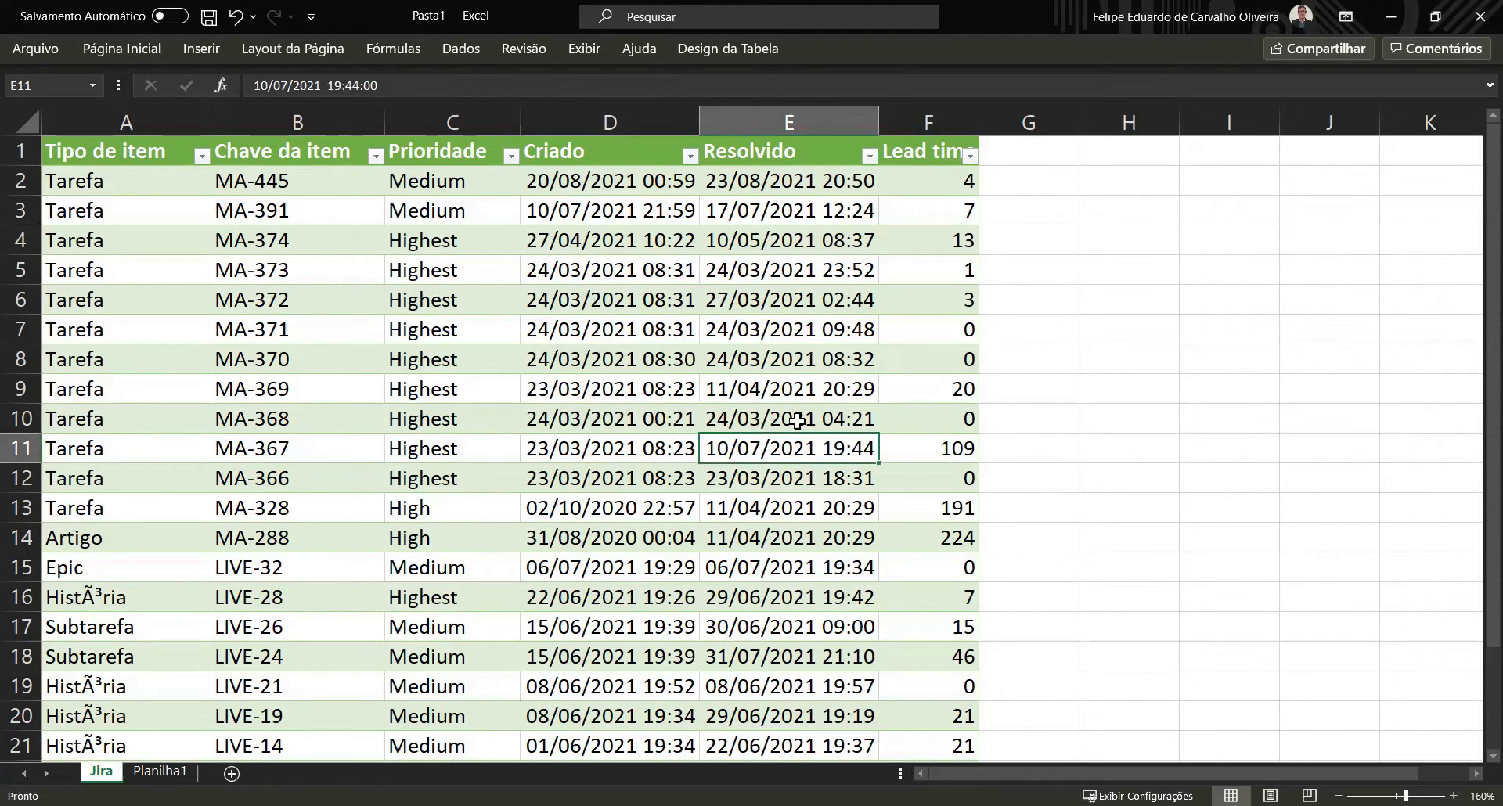
left_click(676, 421)
left_click(767, 420)
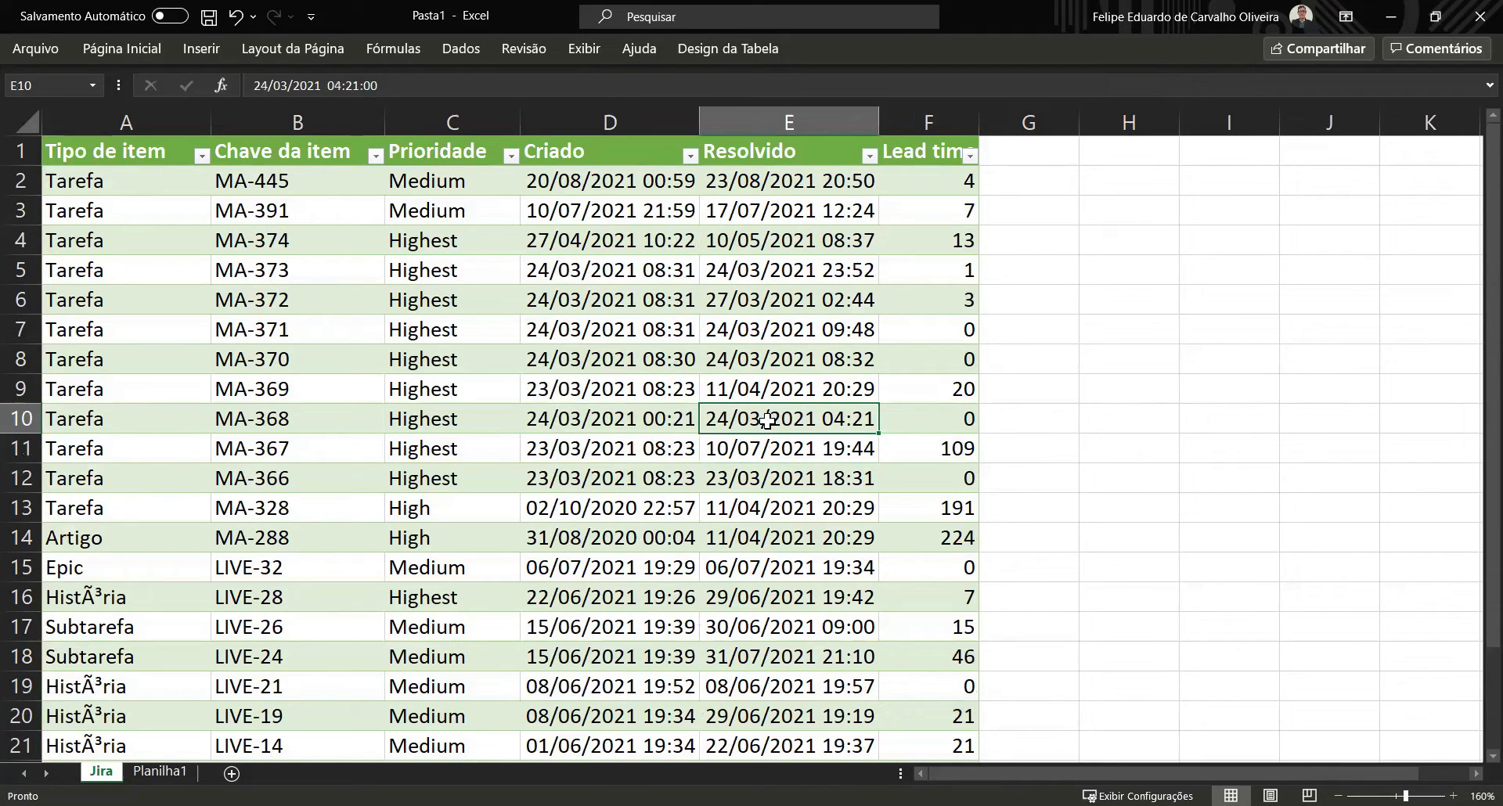
left_click(928, 424)
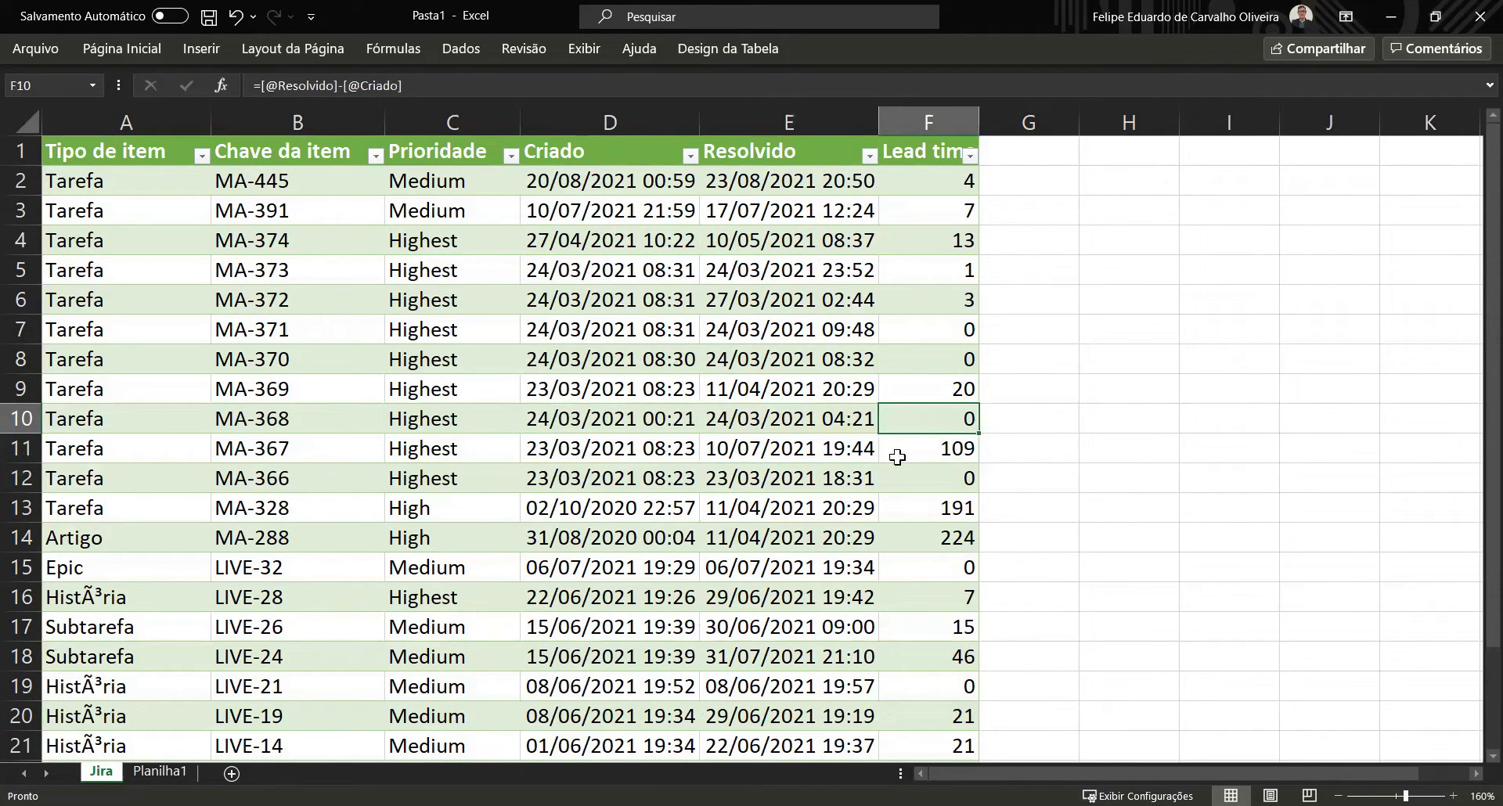
left_click(477, 92)
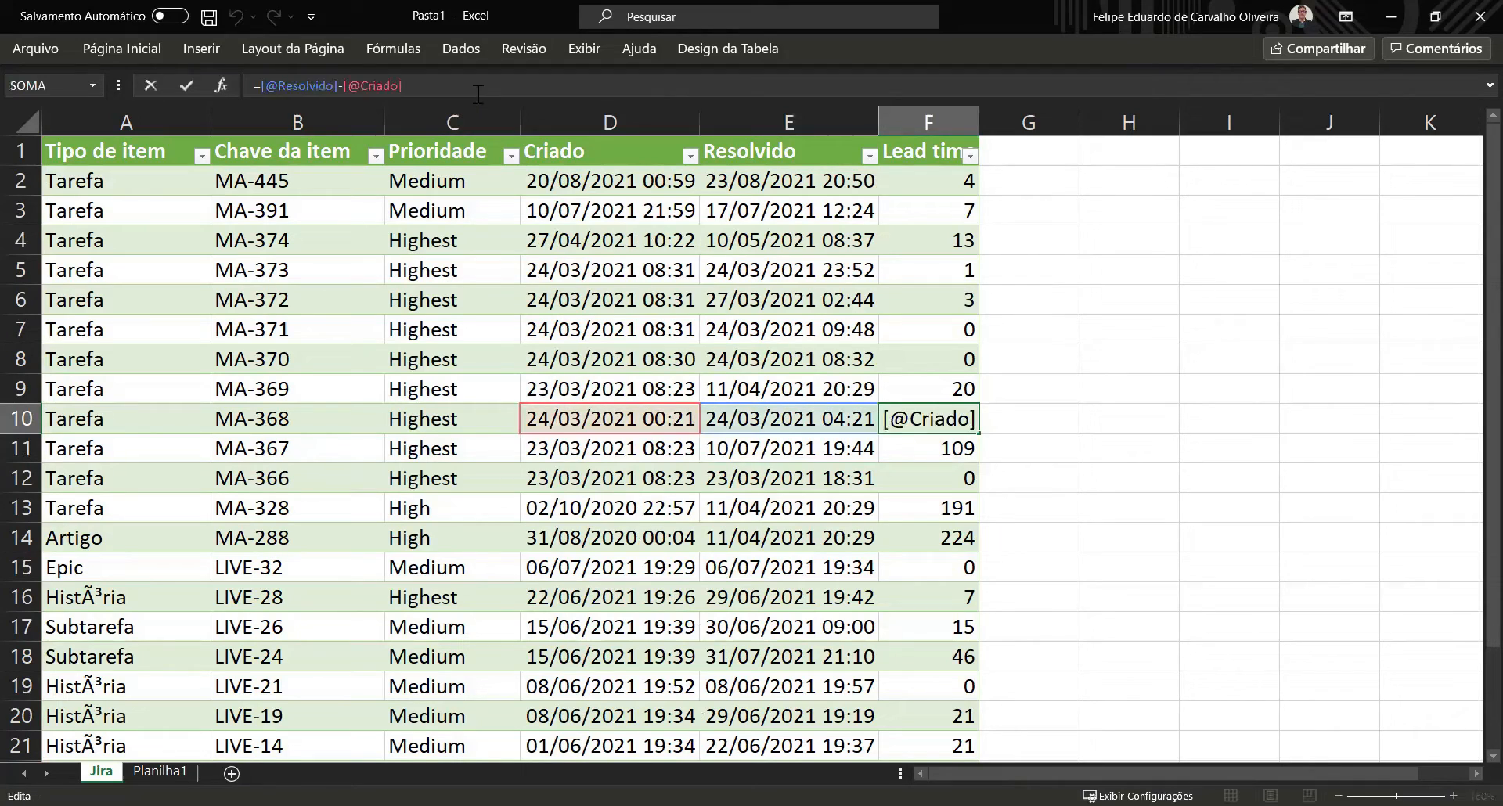
key("Home")
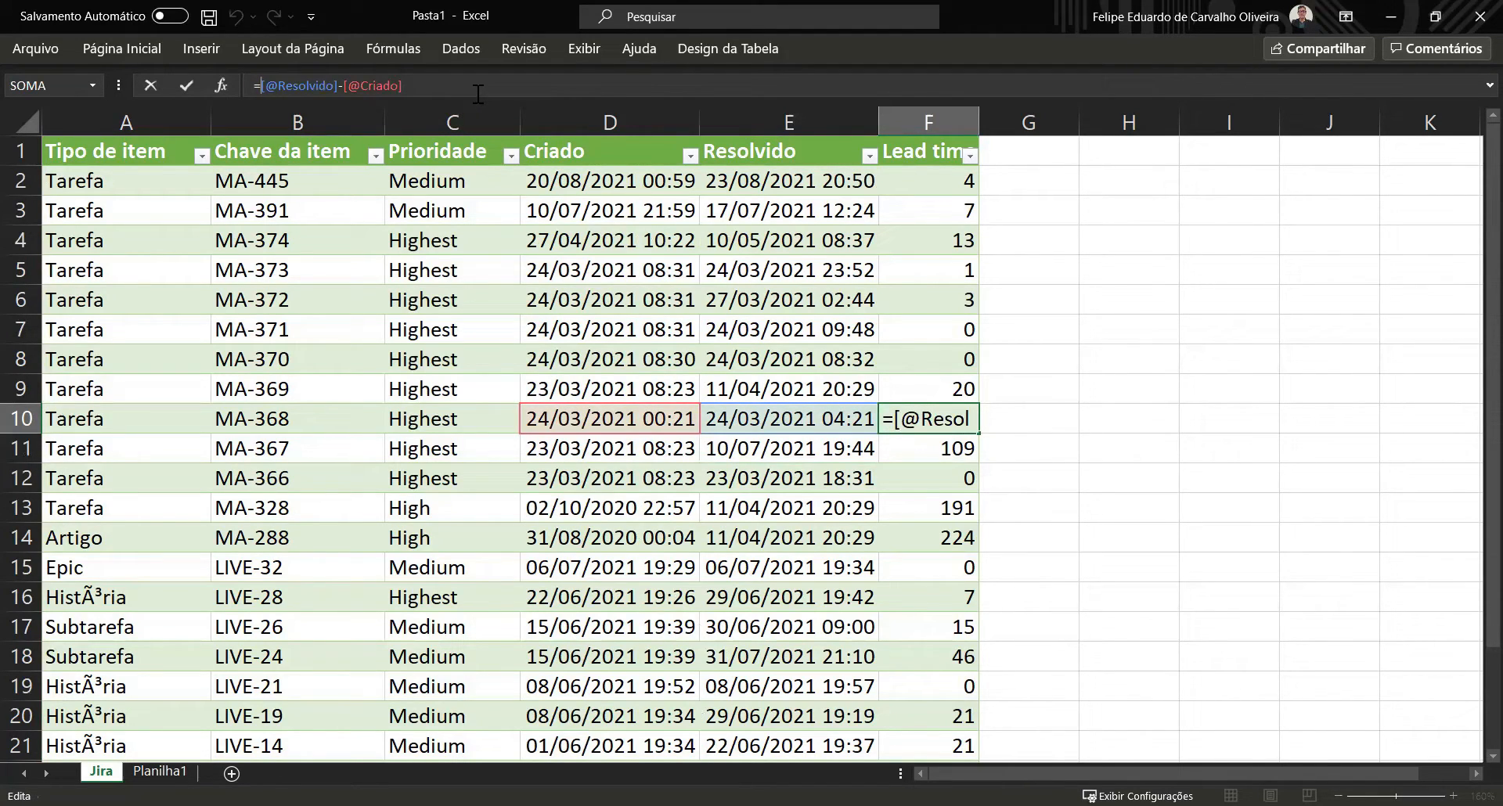
type("SE(")
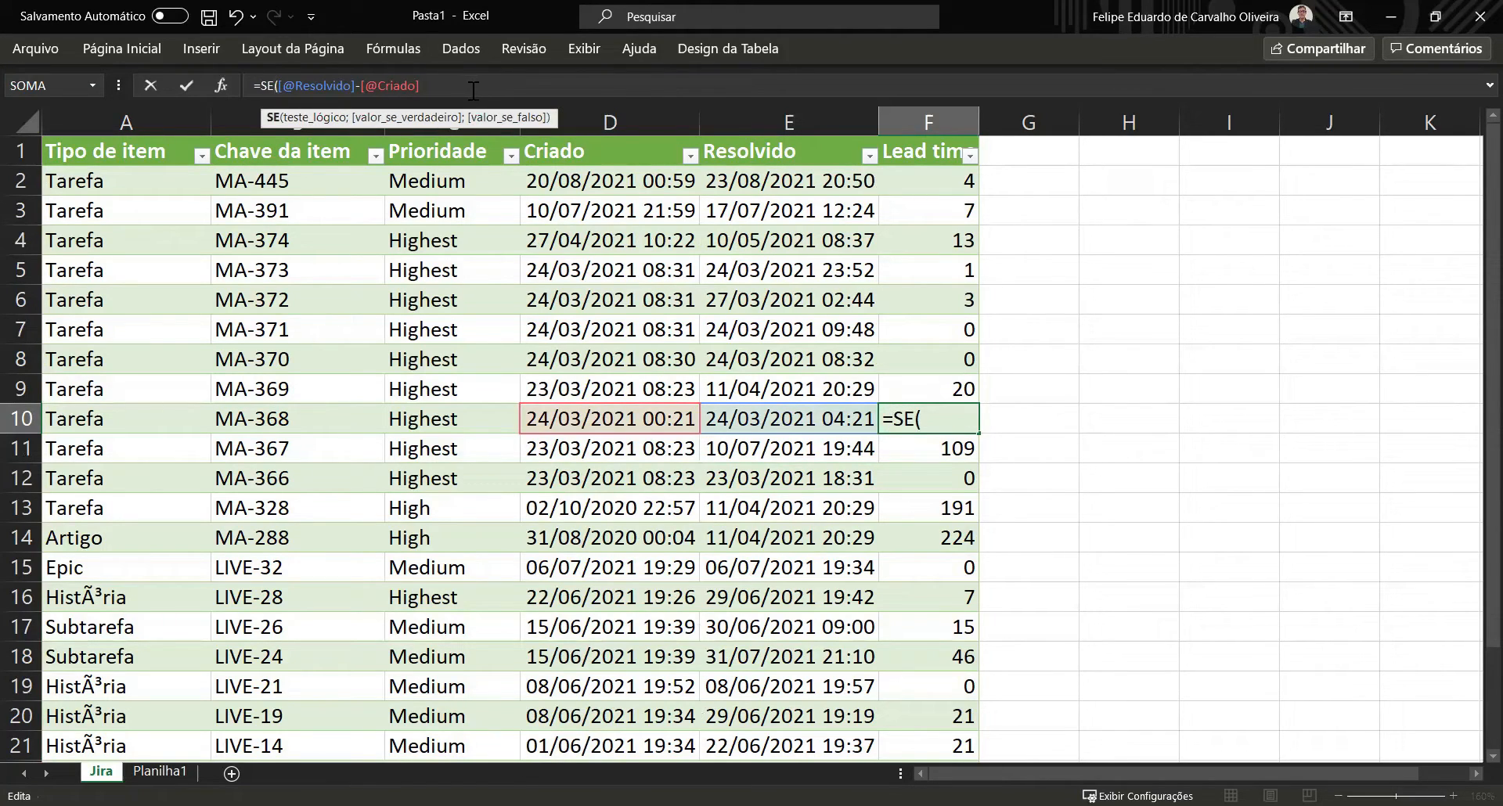
left_click_drag(437, 95, 301, 92)
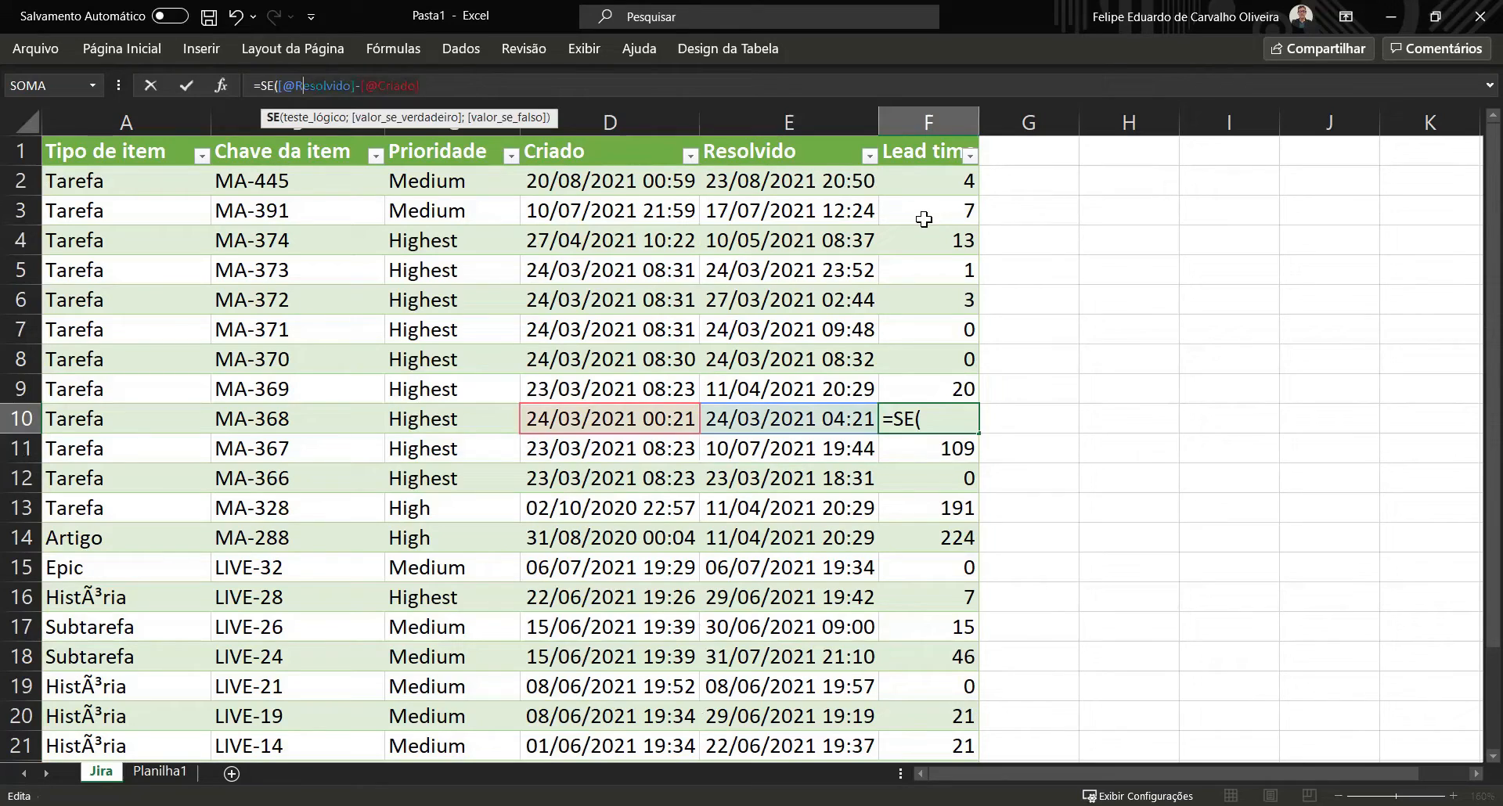
key("Escape")
left_click(916, 180)
type("=")
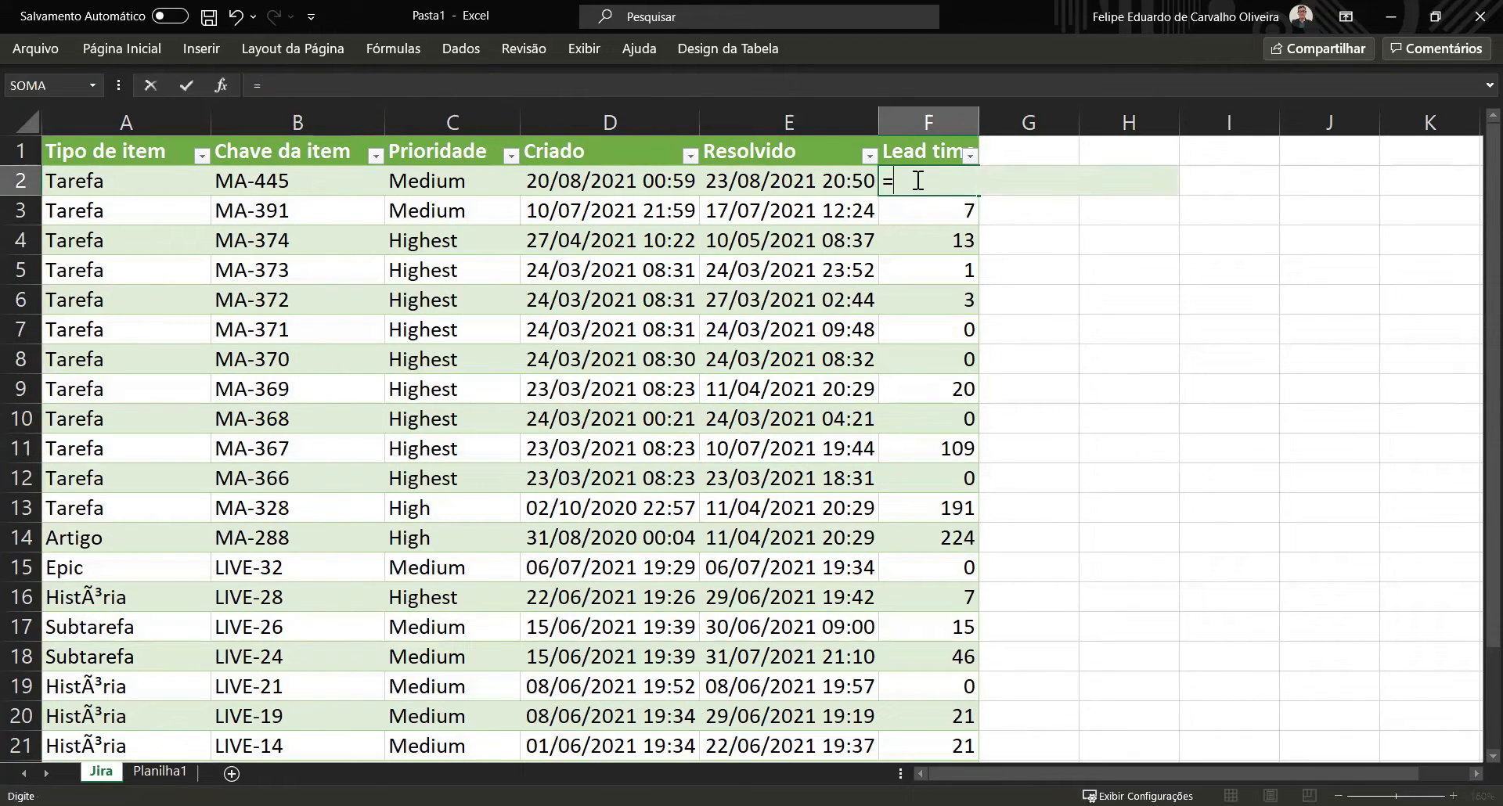
type("SE(")
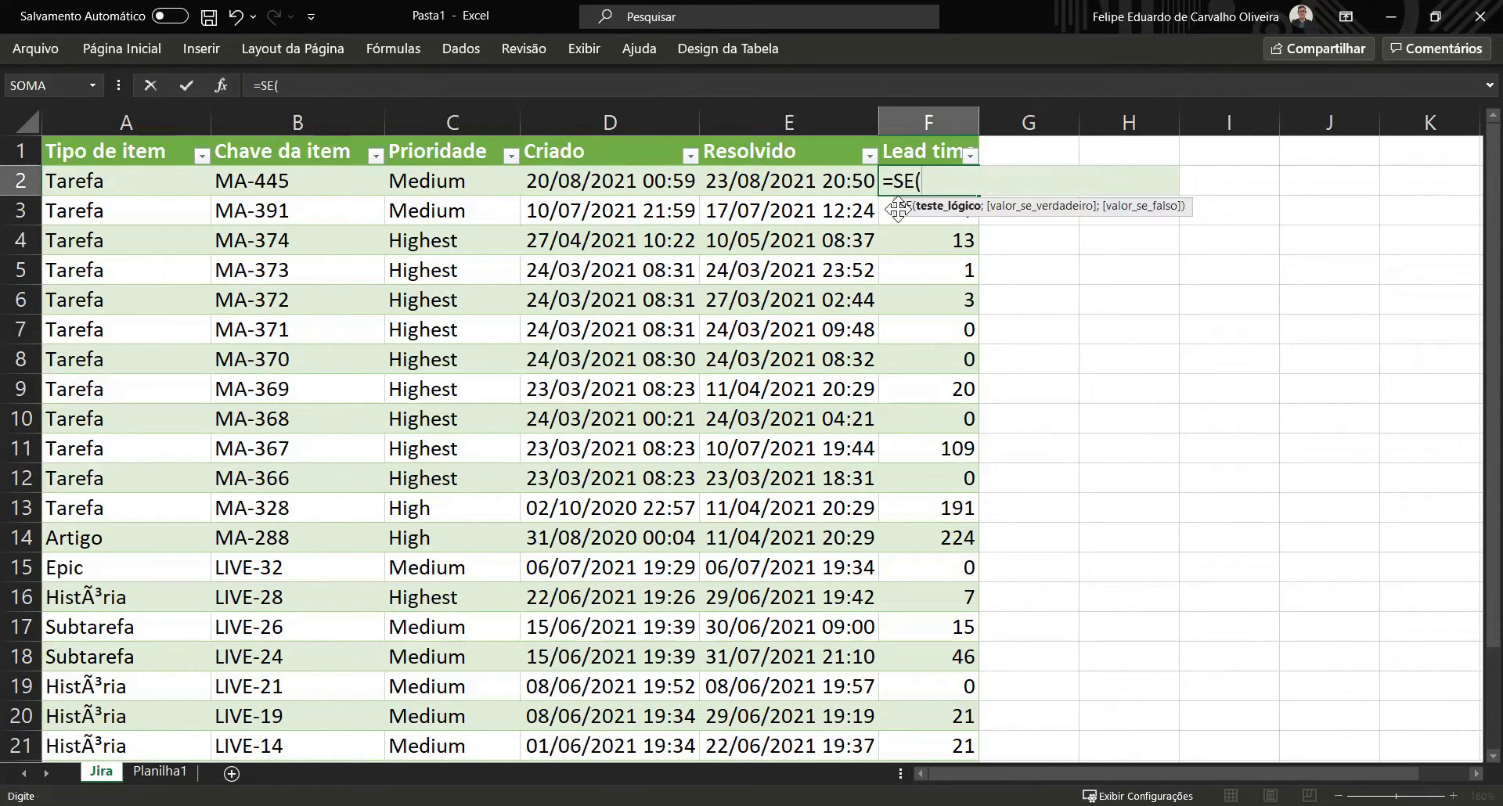
left_click(749, 170)
type("-")
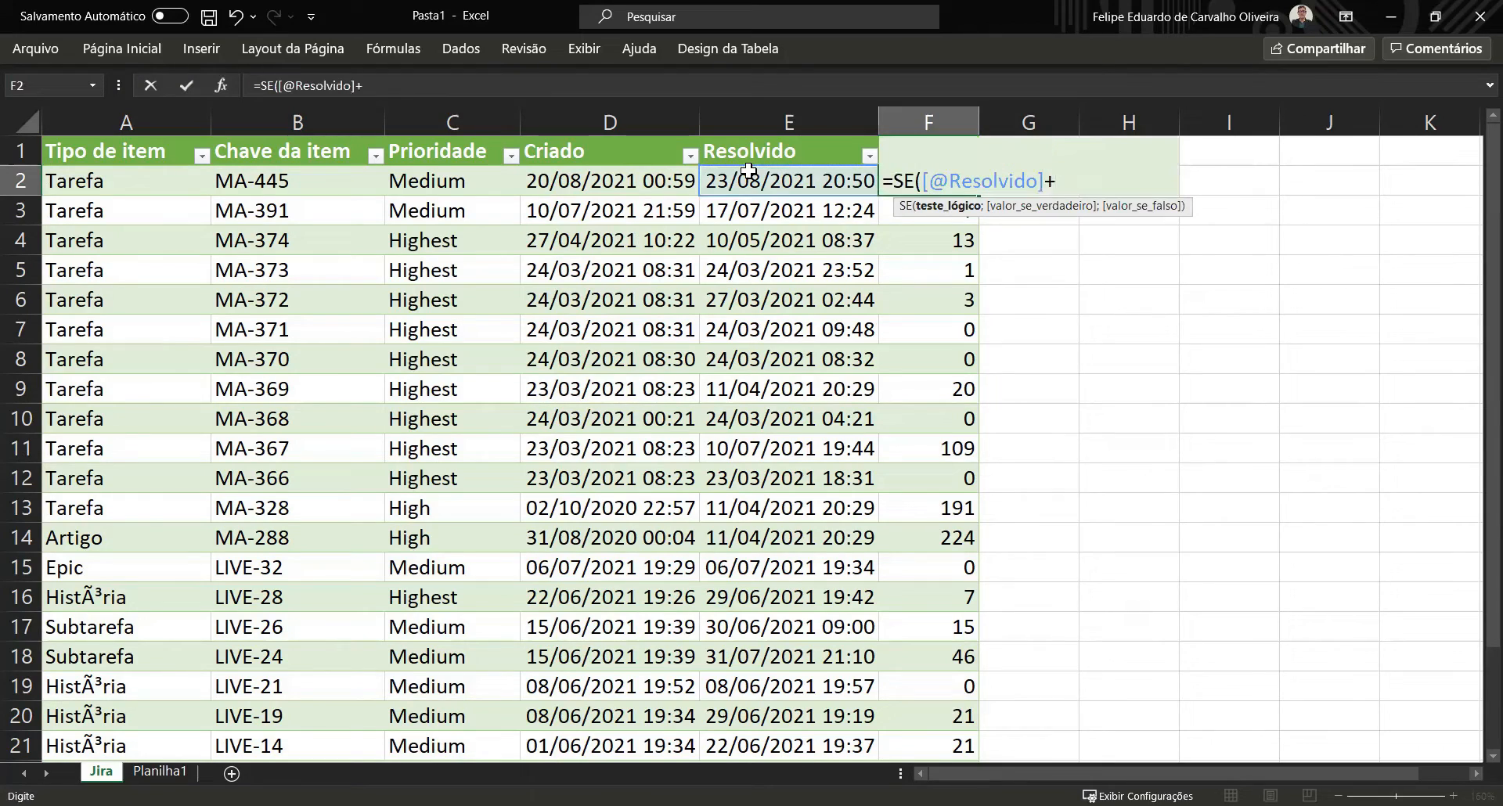
left_click(622, 179)
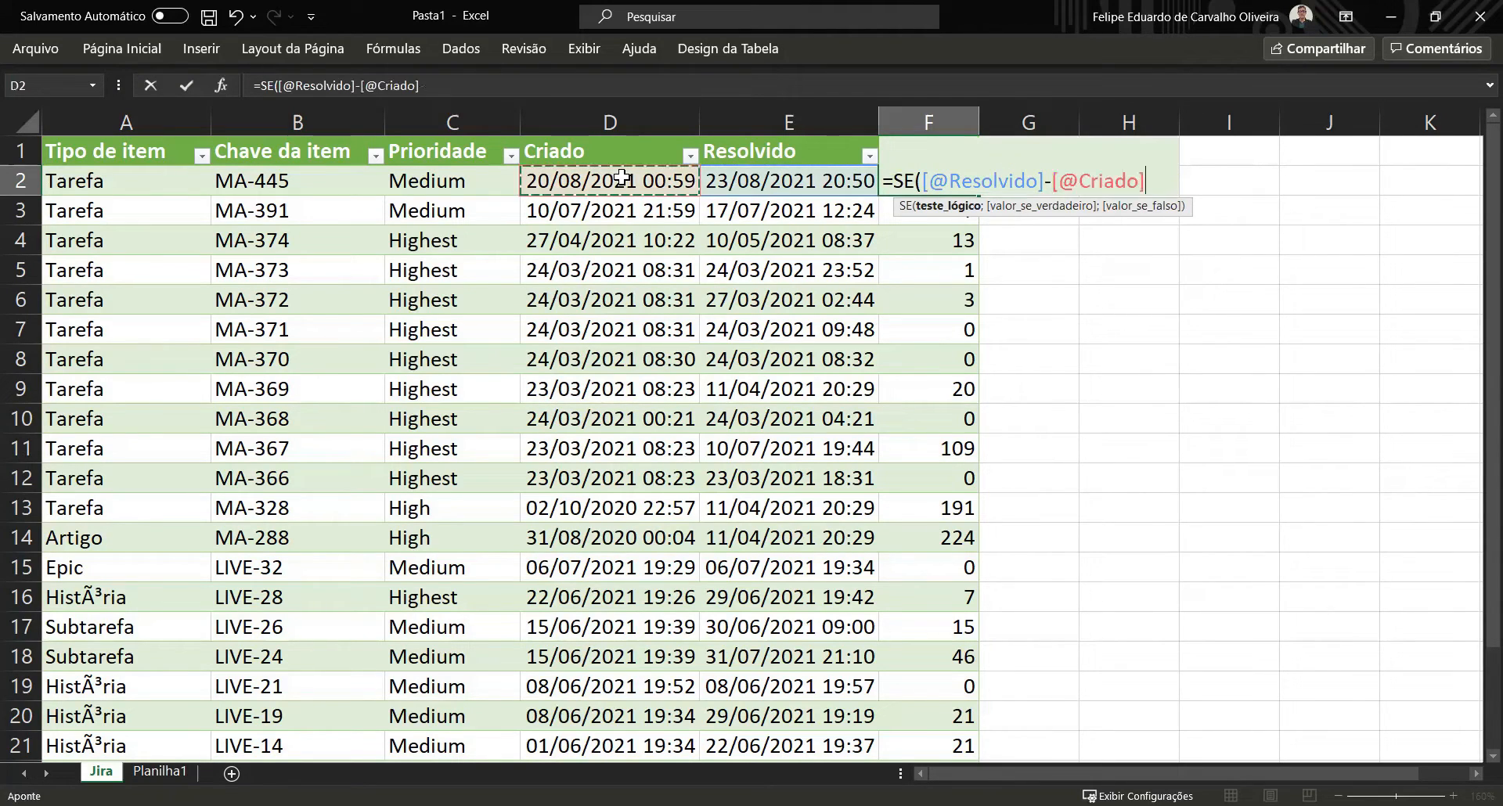
type("=0")
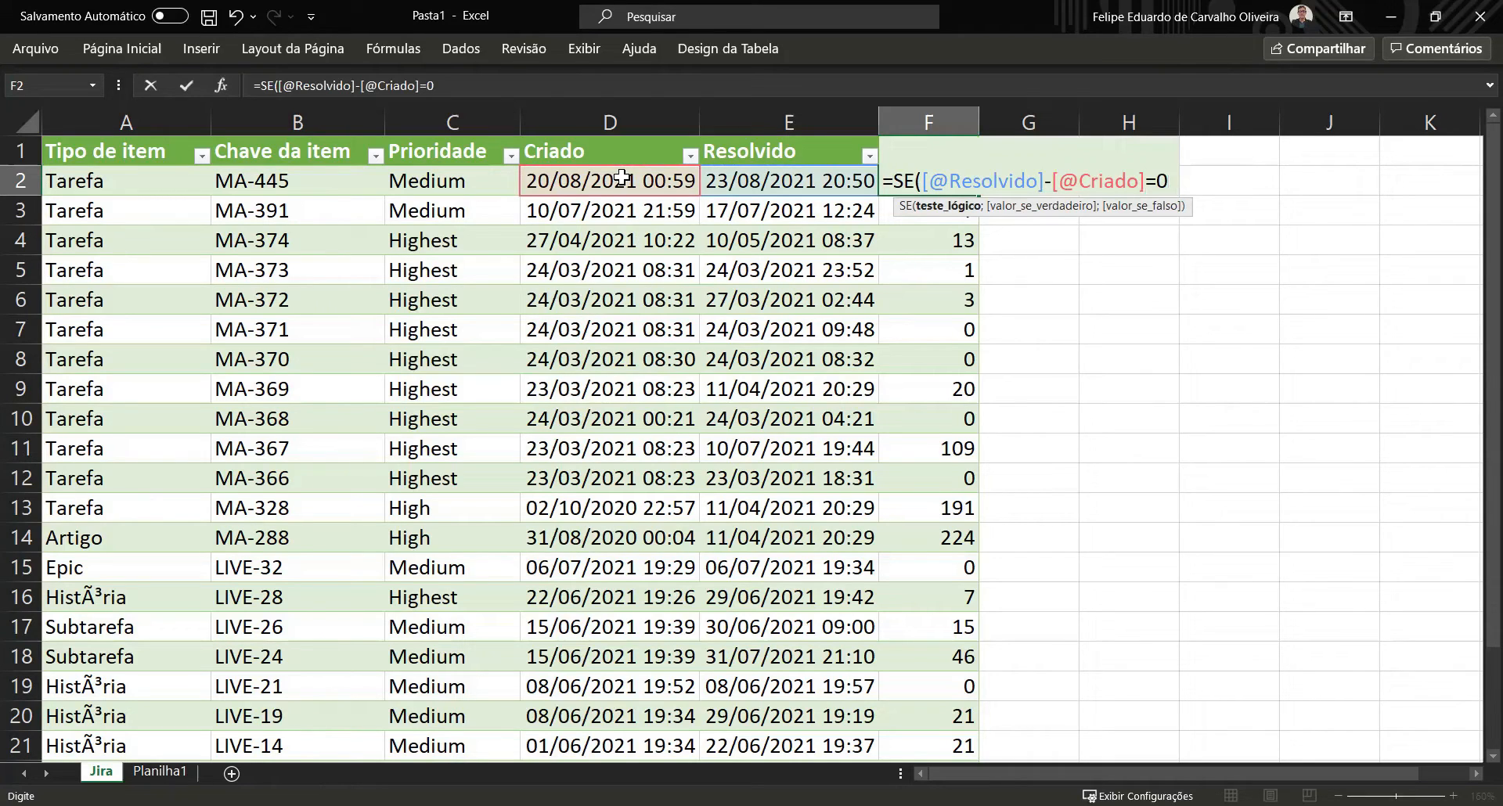
type(";1")
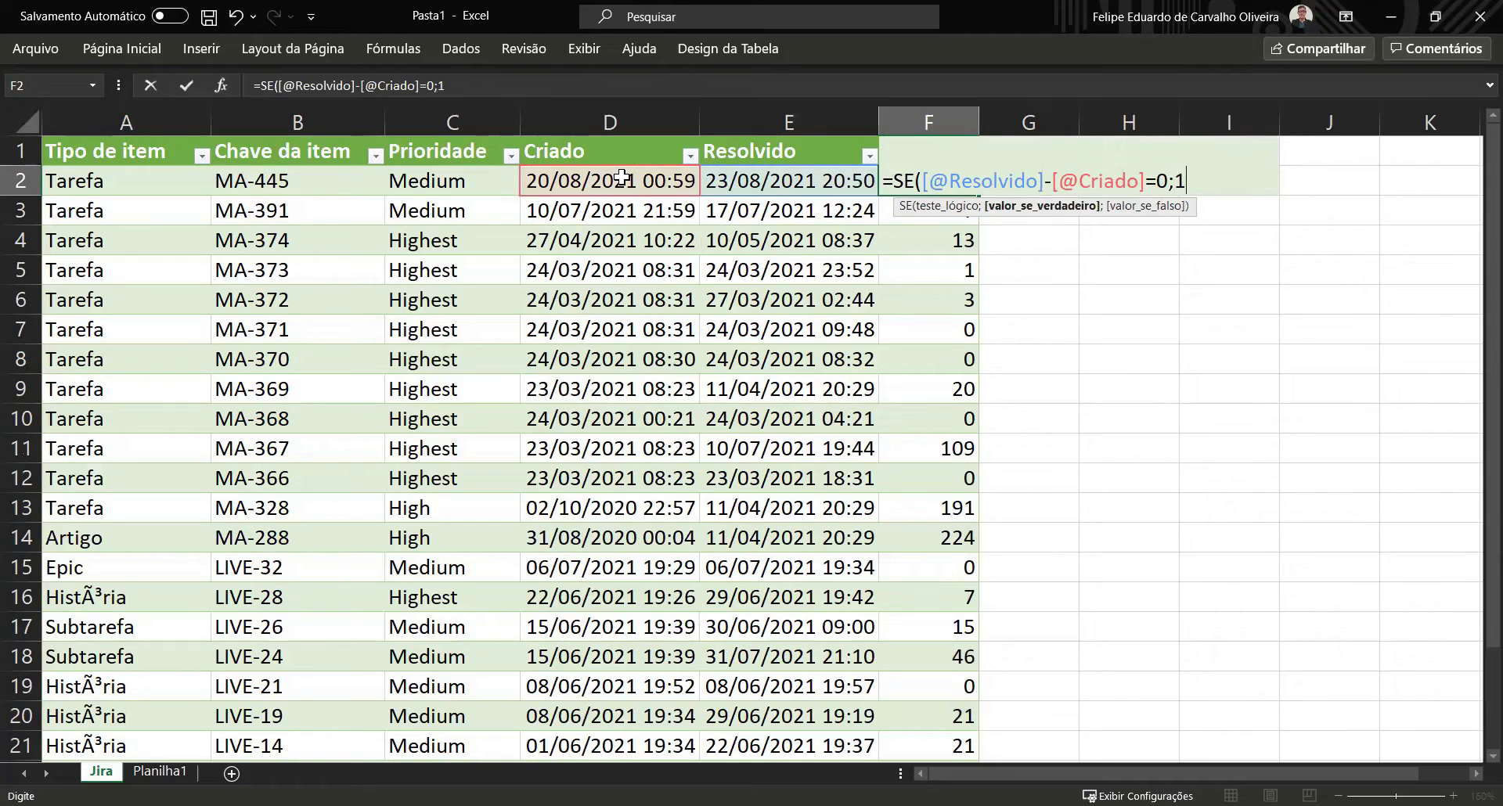
type(";")
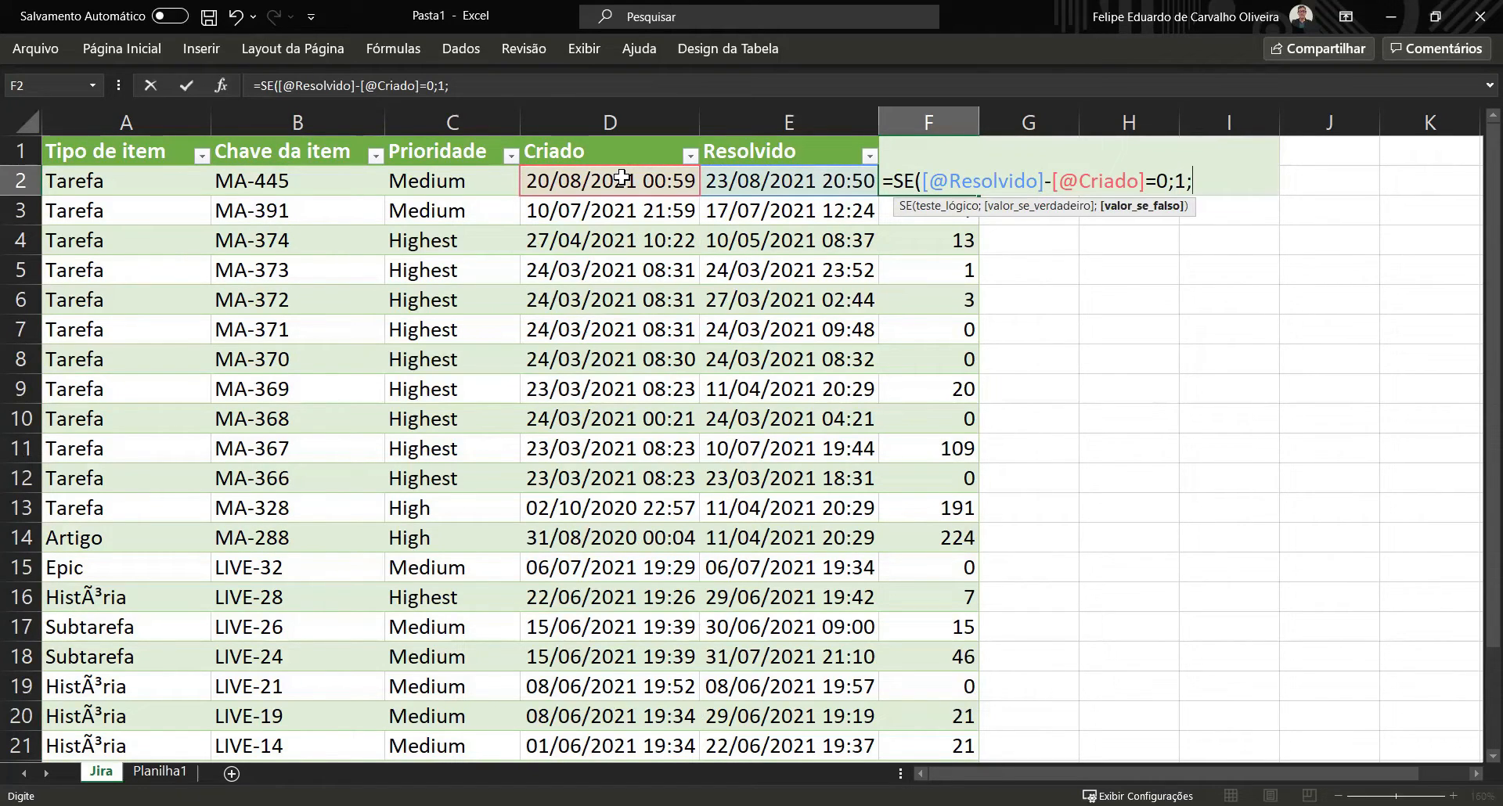
key("Return")
key("ctrl+z")
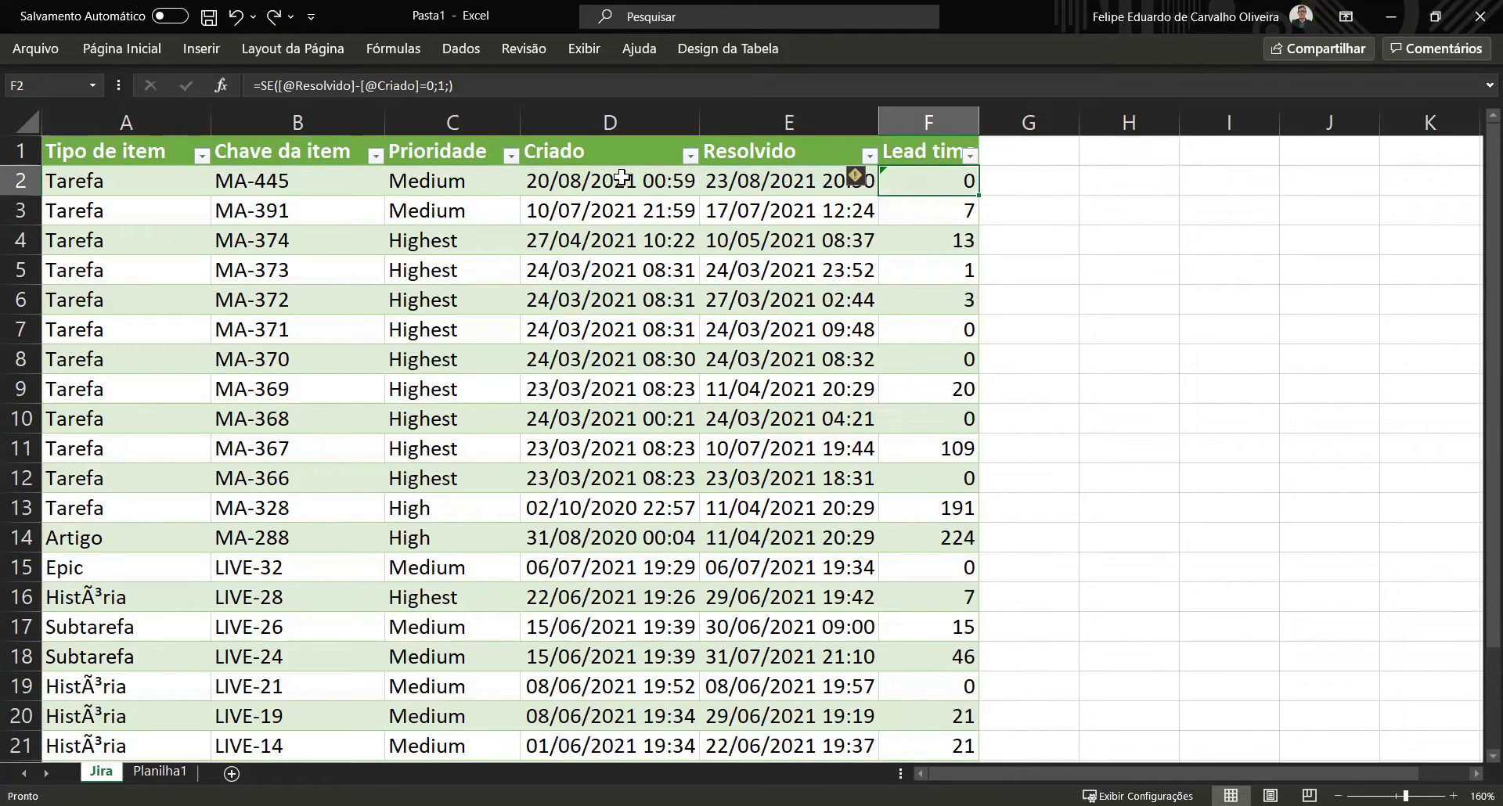
left_click(499, 82)
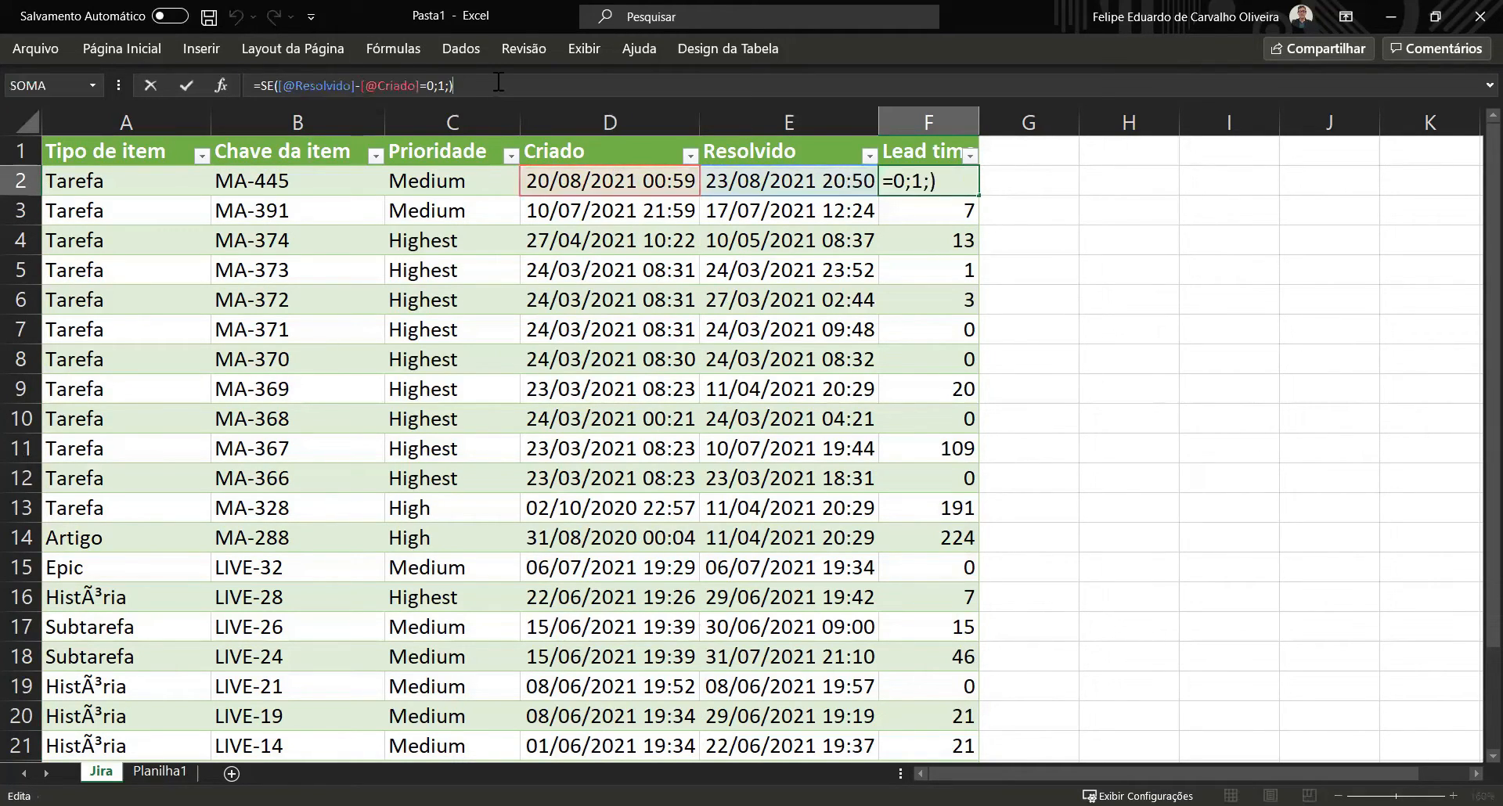
left_click(724, 188)
type("-")
left_click(648, 179)
key("Return")
Check the recalculated Lead time results in the first rows, comparing the multi-day and same-day items.
key("Down")
key("Up")
key("Up")
key("Down")
key("Down")
key("Down")
key("Down")
key("Down")
key("Down")
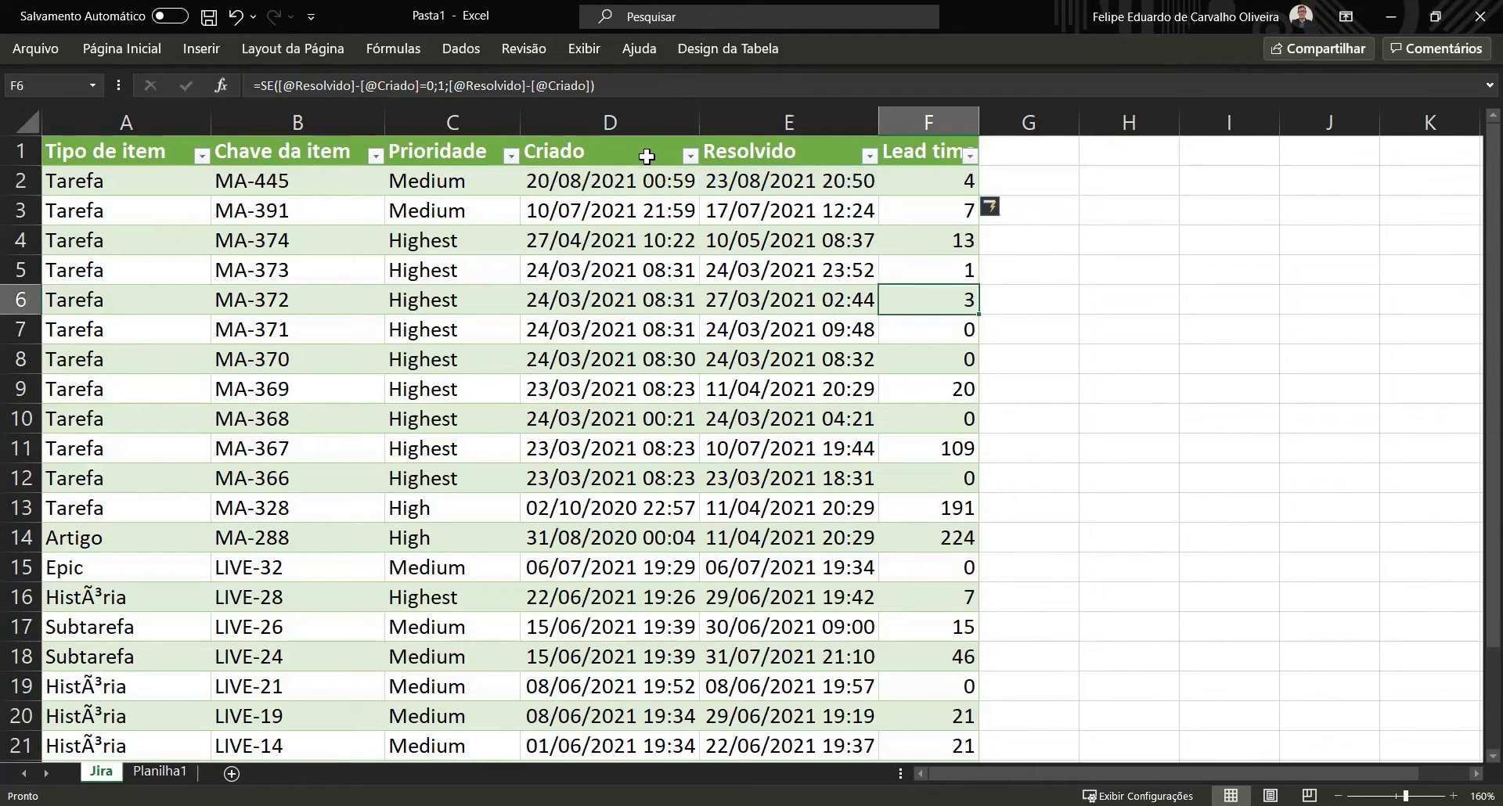
key("Up")
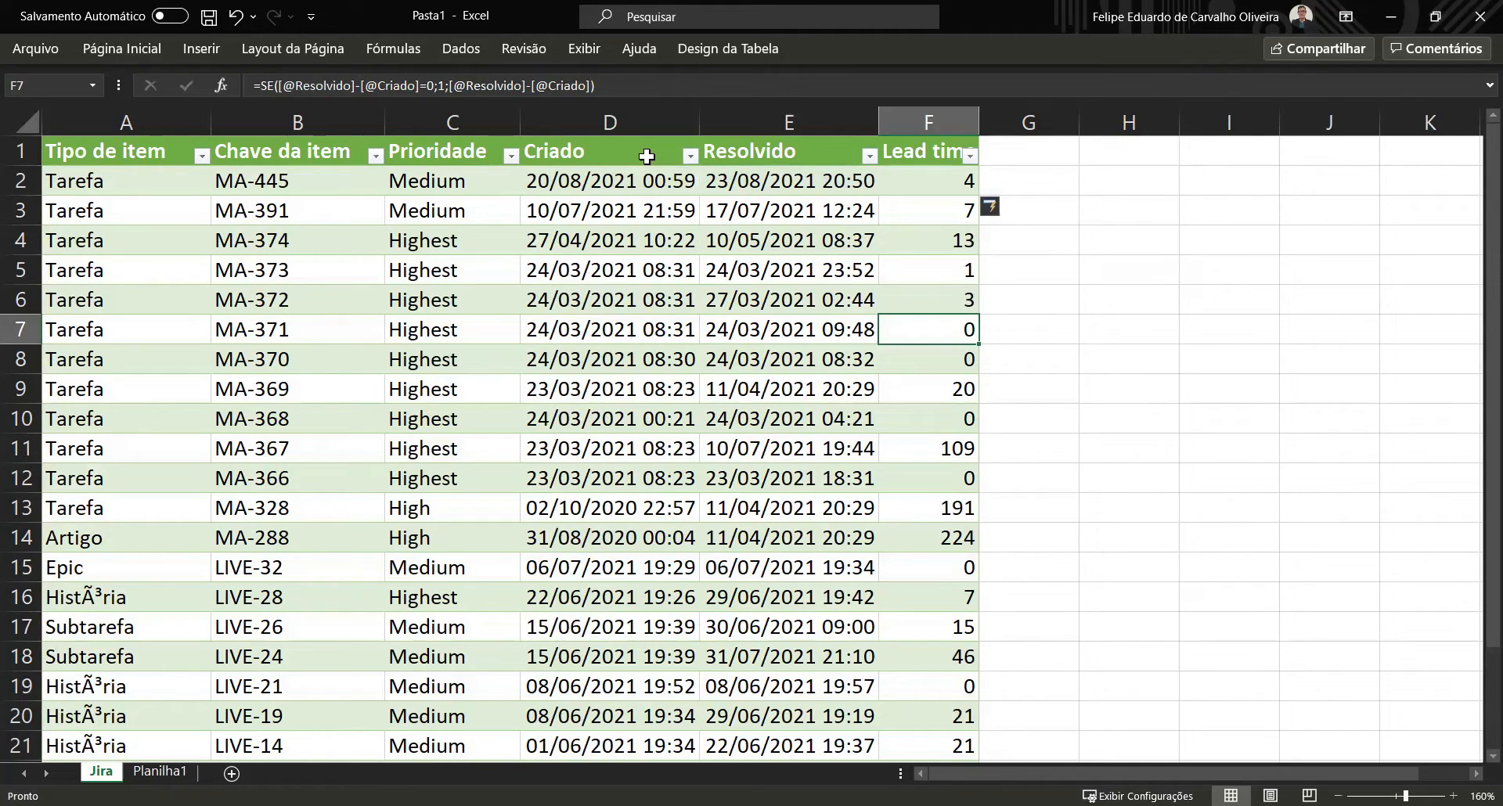
key("Up")
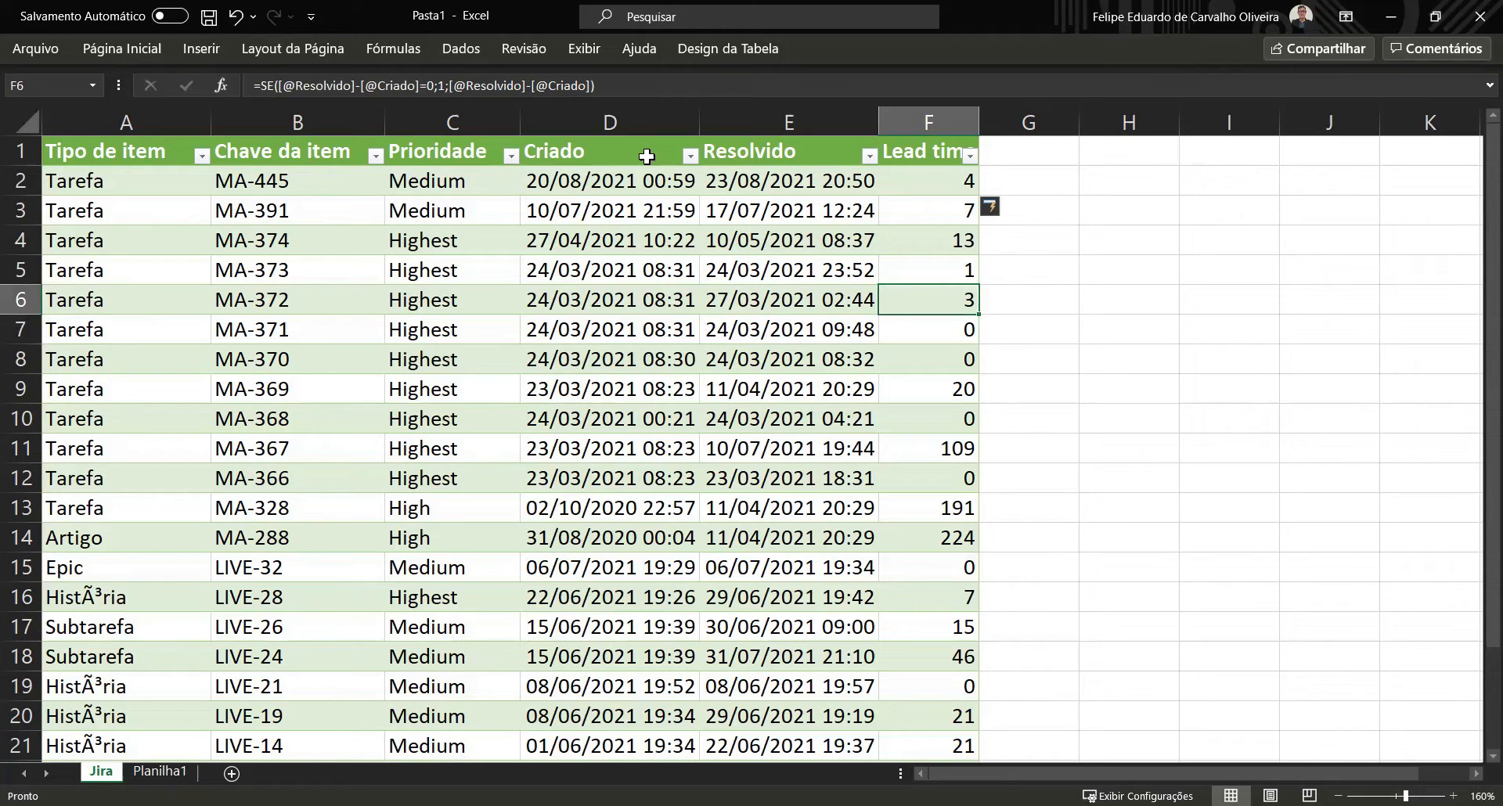
Show MA-371's Lead time with four decimal places to inspect its exact value, and return it to no decimals.
key("Down")
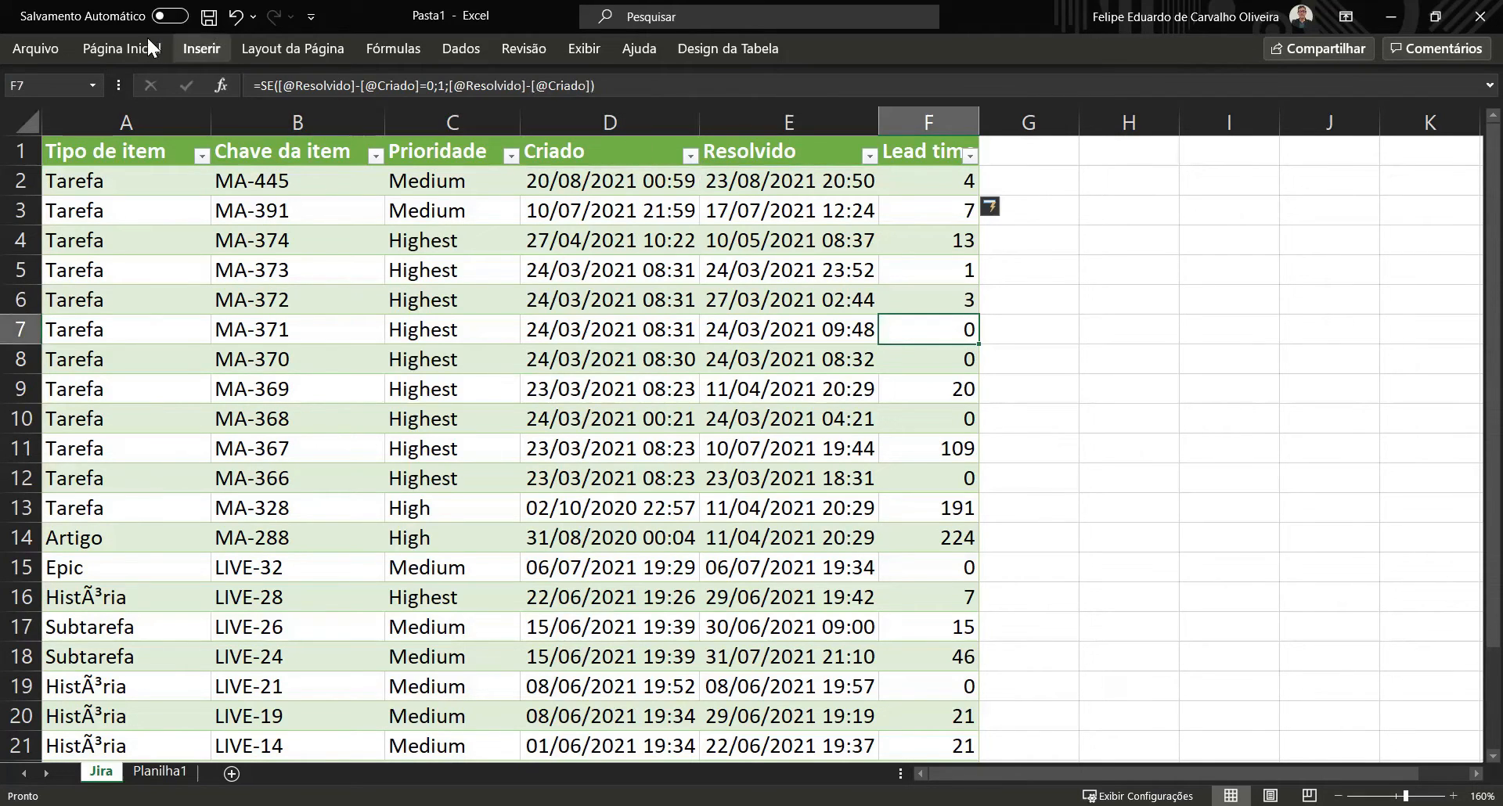
left_click(139, 46)
left_click(638, 118)
left_click(638, 118)
left_click(638, 118)
left_click(639, 118)
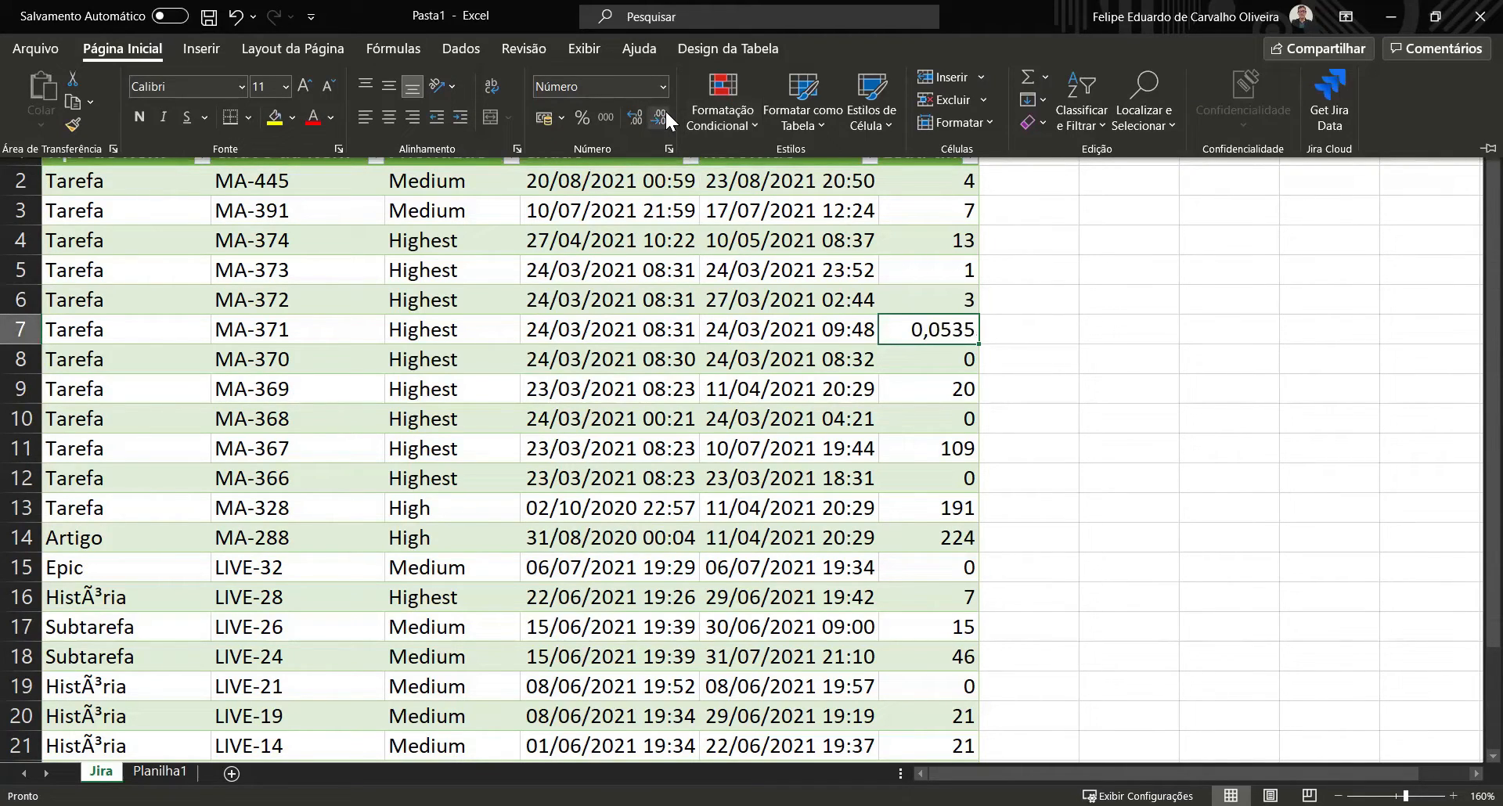
left_click(664, 111)
left_click(665, 111)
left_click(665, 111)
left_click(665, 111)
Format all values in the Lead time column with one decimal place.
left_click(911, 184)
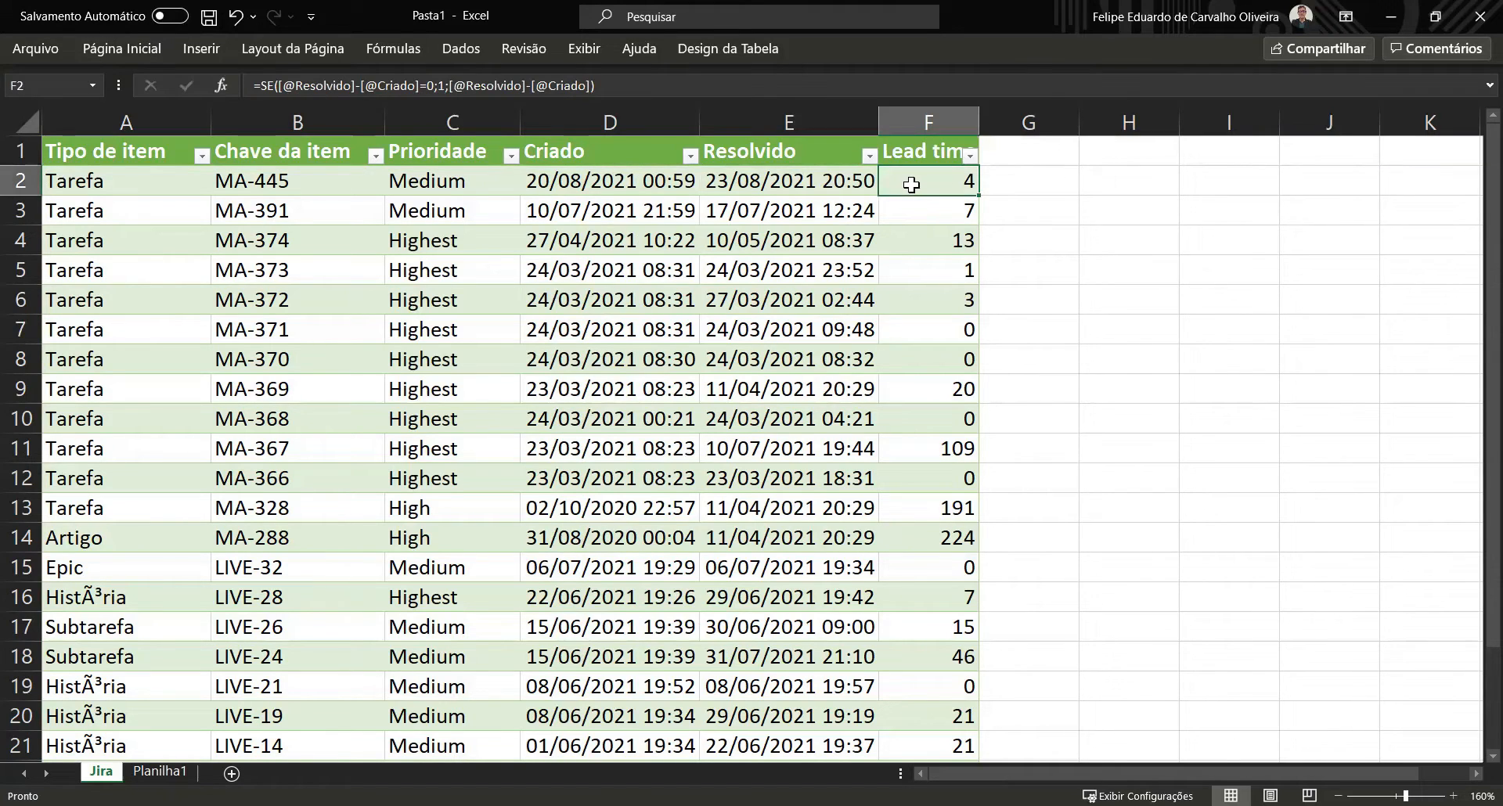
key("ctrl+shift+Down")
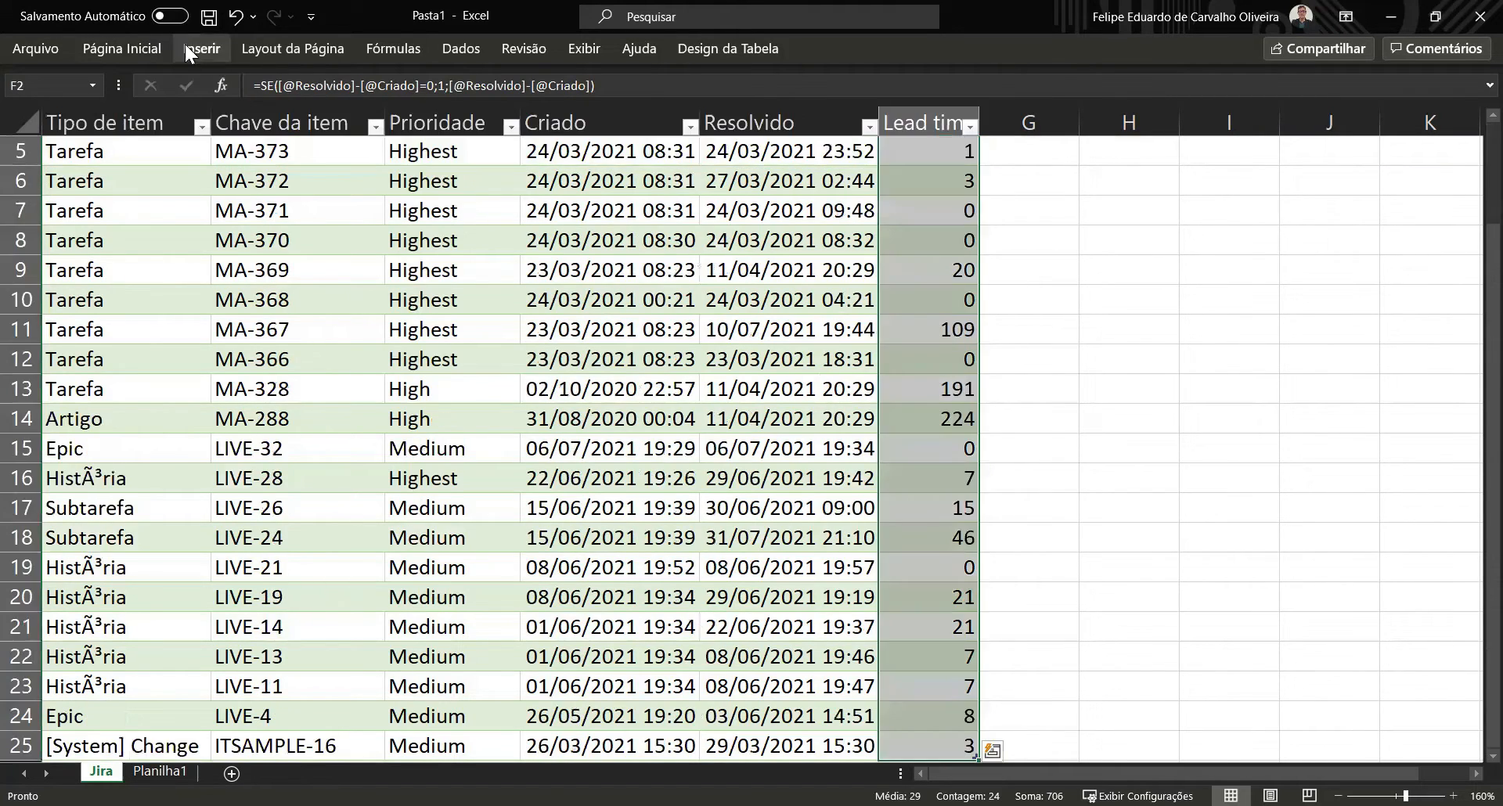
left_click(149, 46)
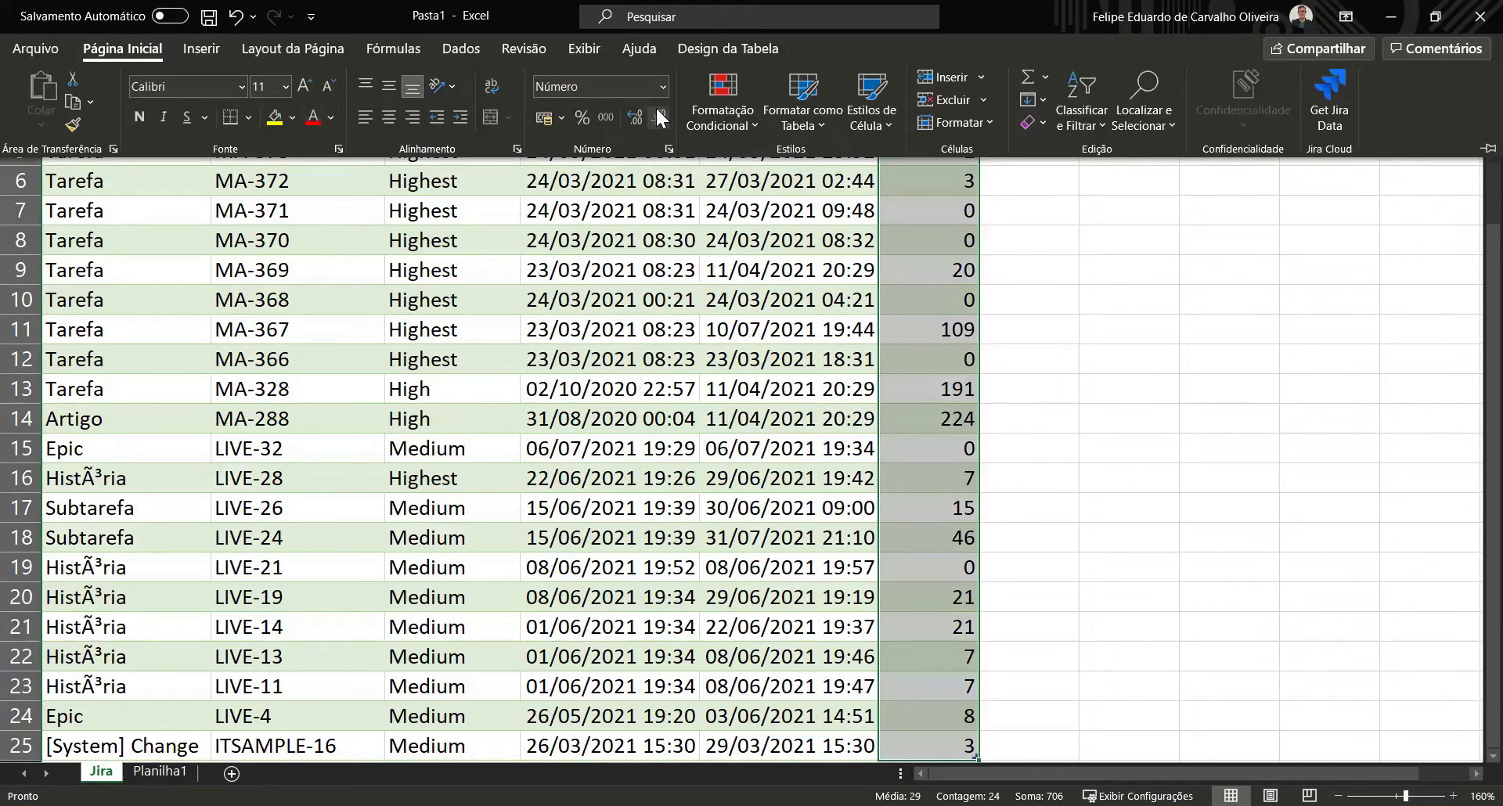
left_click(635, 118)
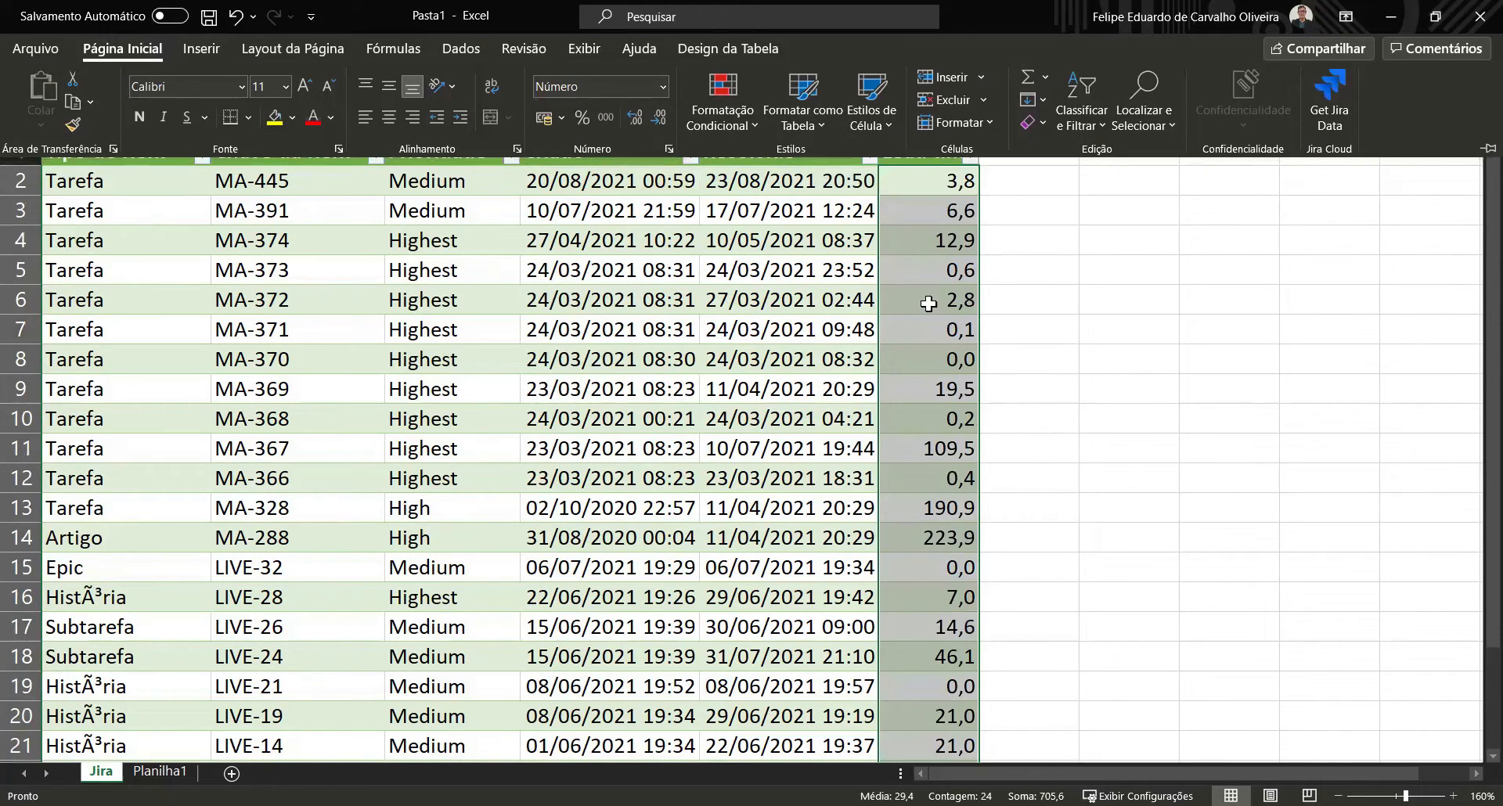
left_click(943, 364)
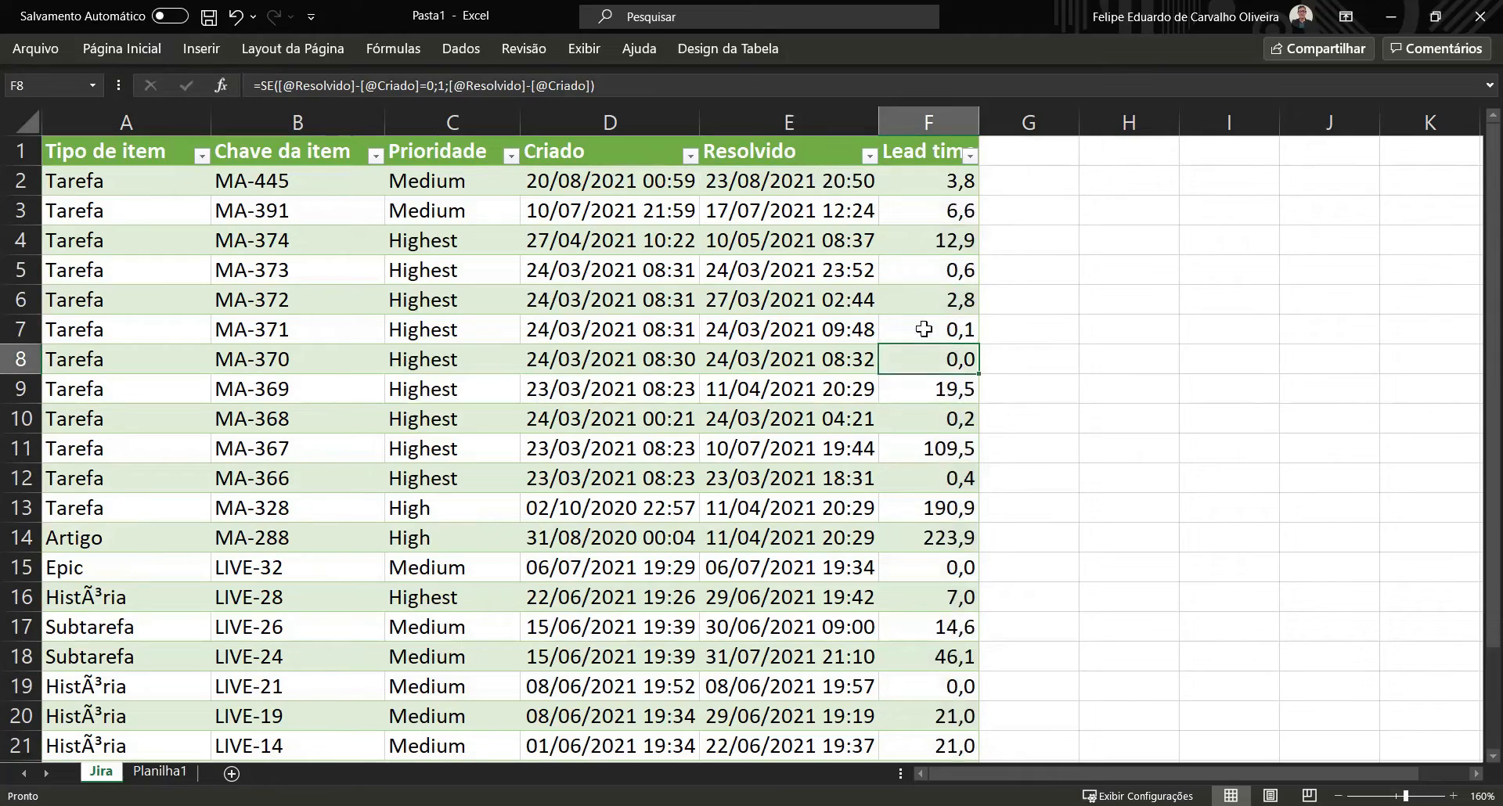
Change the Lead time formula's condition from =0 to <1 so that every item resolved in under one day counts as 1.
left_click(922, 181)
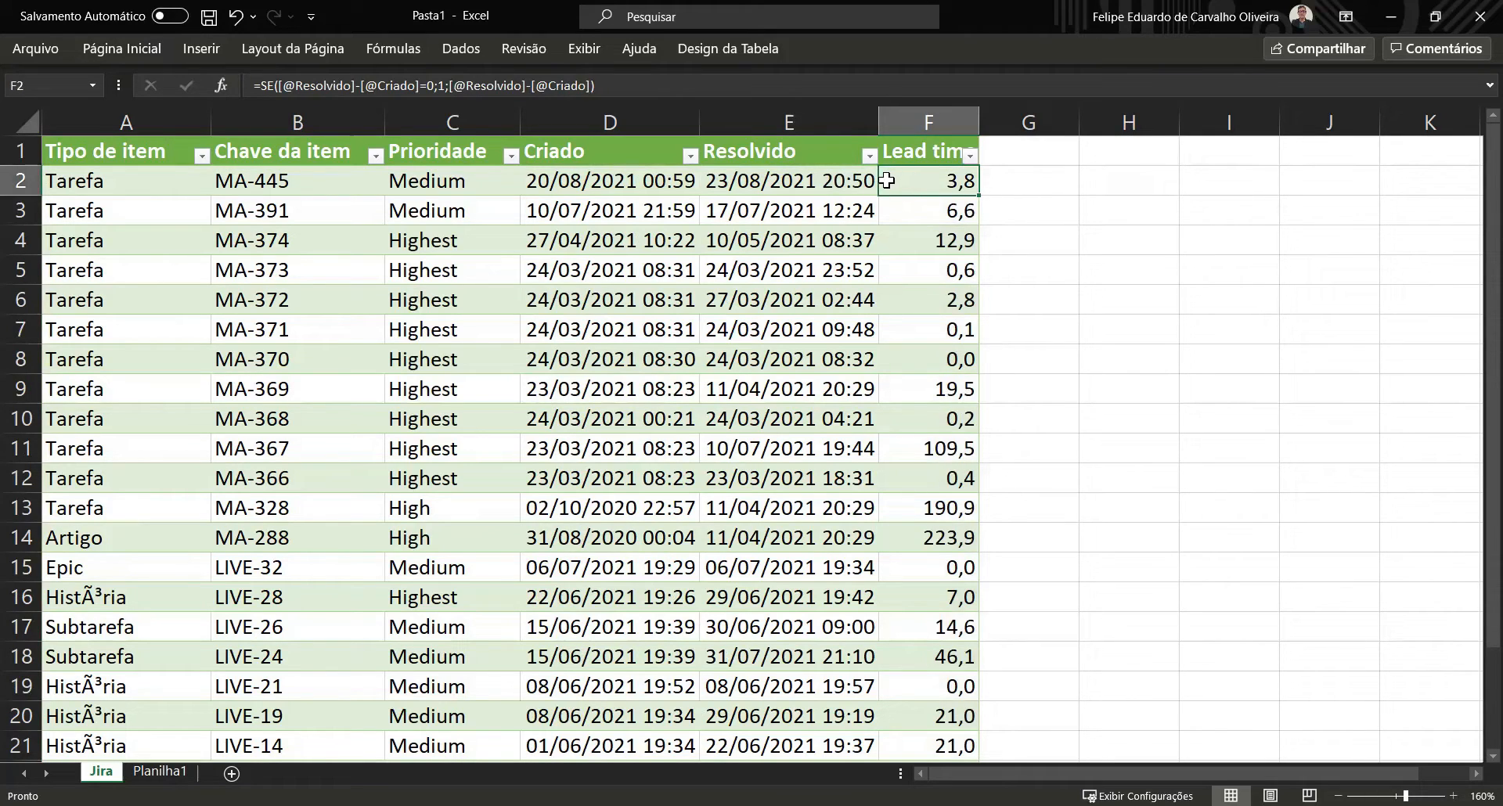
left_click(433, 81)
key("BackSpace")
key("BackSpace")
type(">")
key("BackSpace")
type("<1")
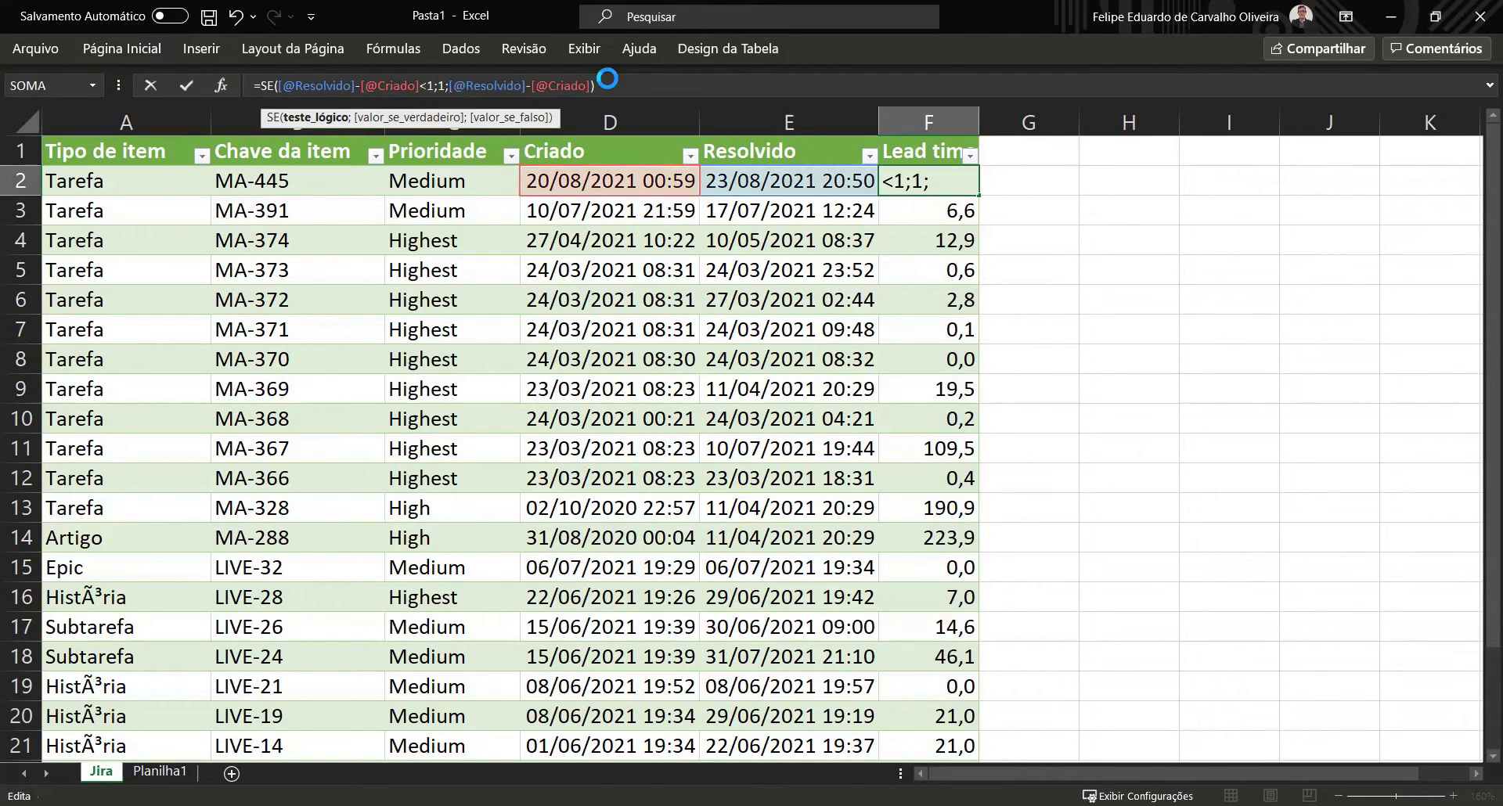
key("Return")
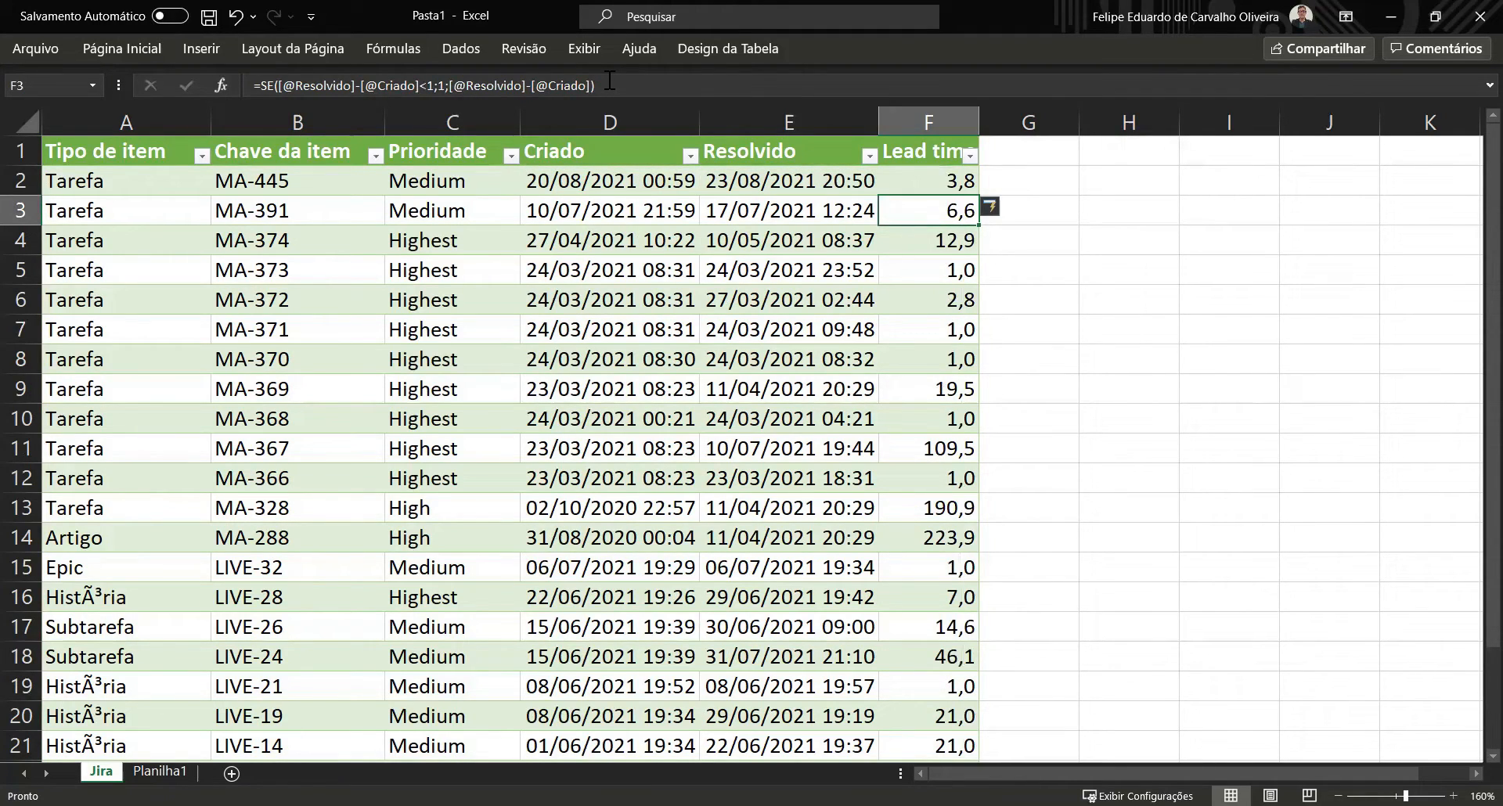
key("Up")
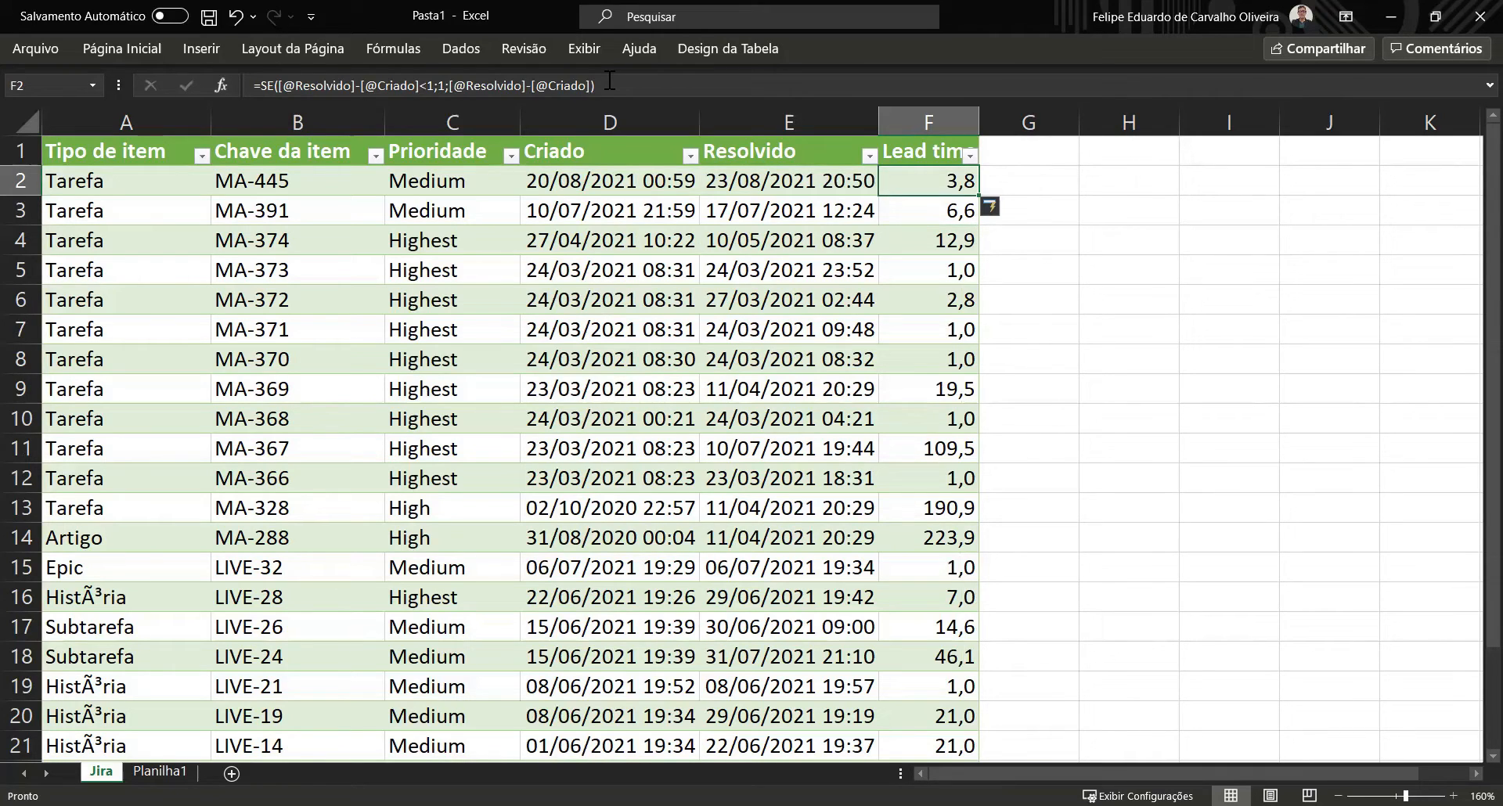
Calculate the average of the whole Lead time column in cell H2 with =MÉDIA(Jira[Lead time]).
key("Up")
key("Down")
key("Right")
key("Right")
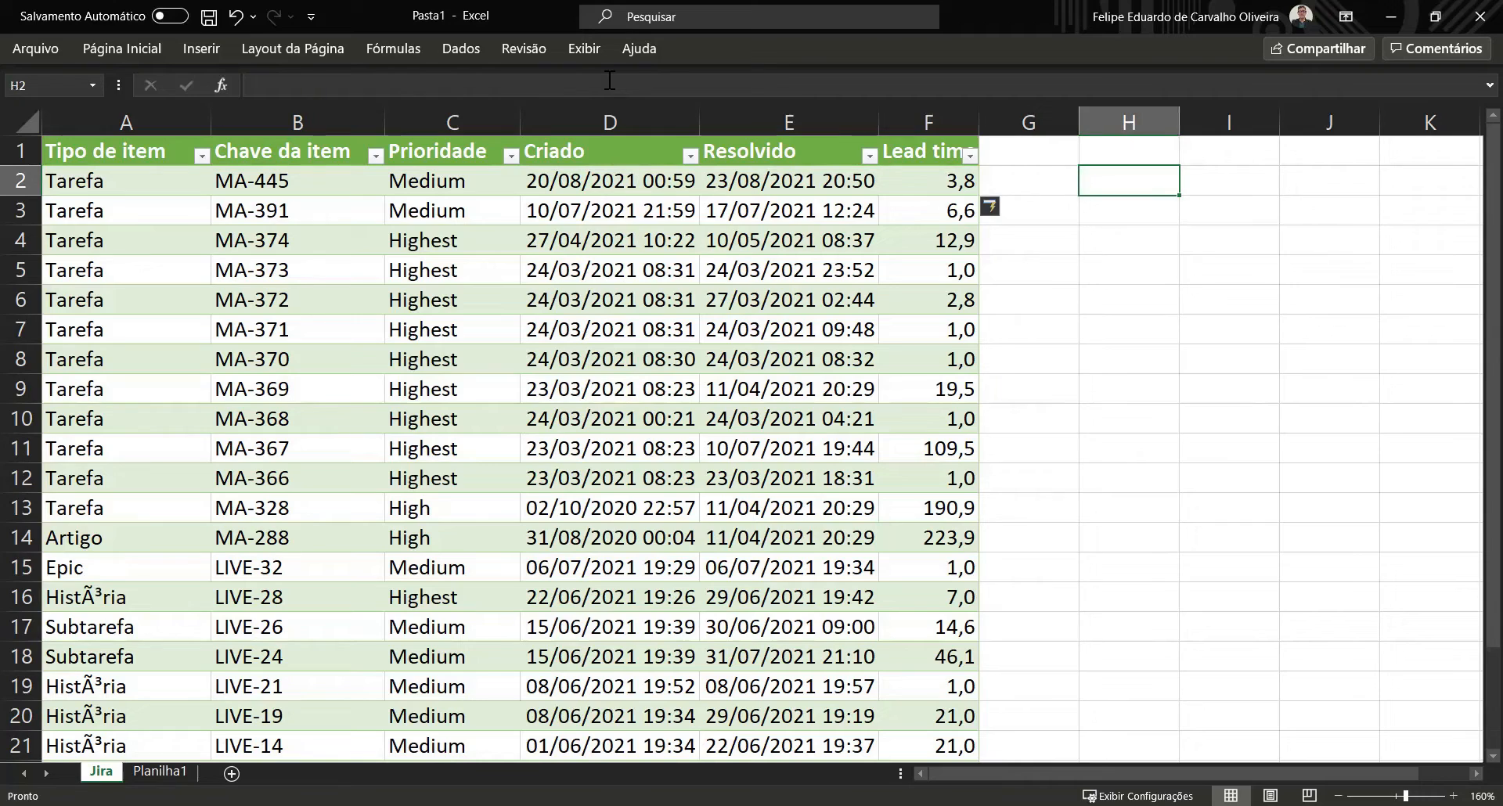
type("=")
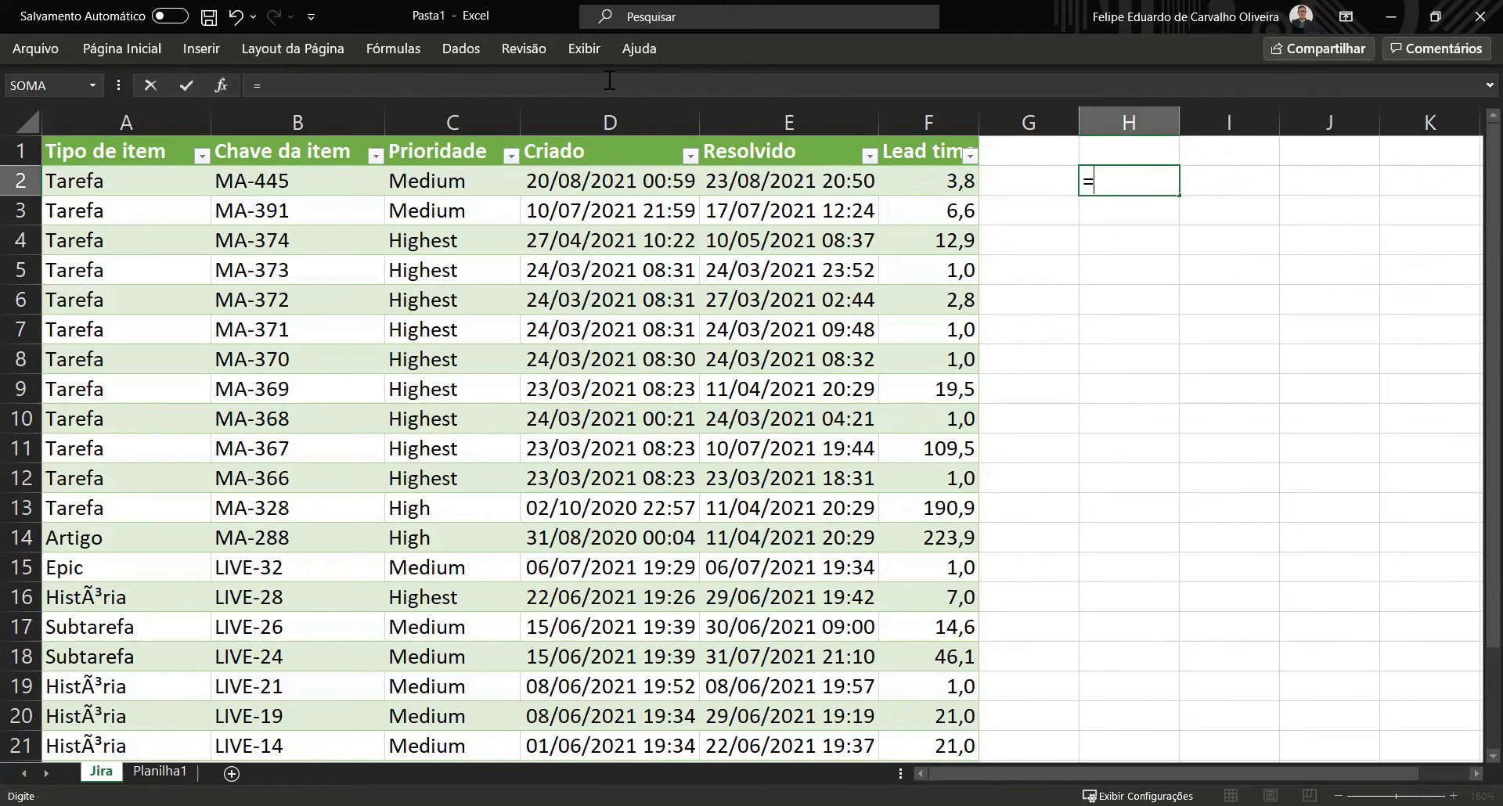
type("mè")
type("d")
key("Tab")
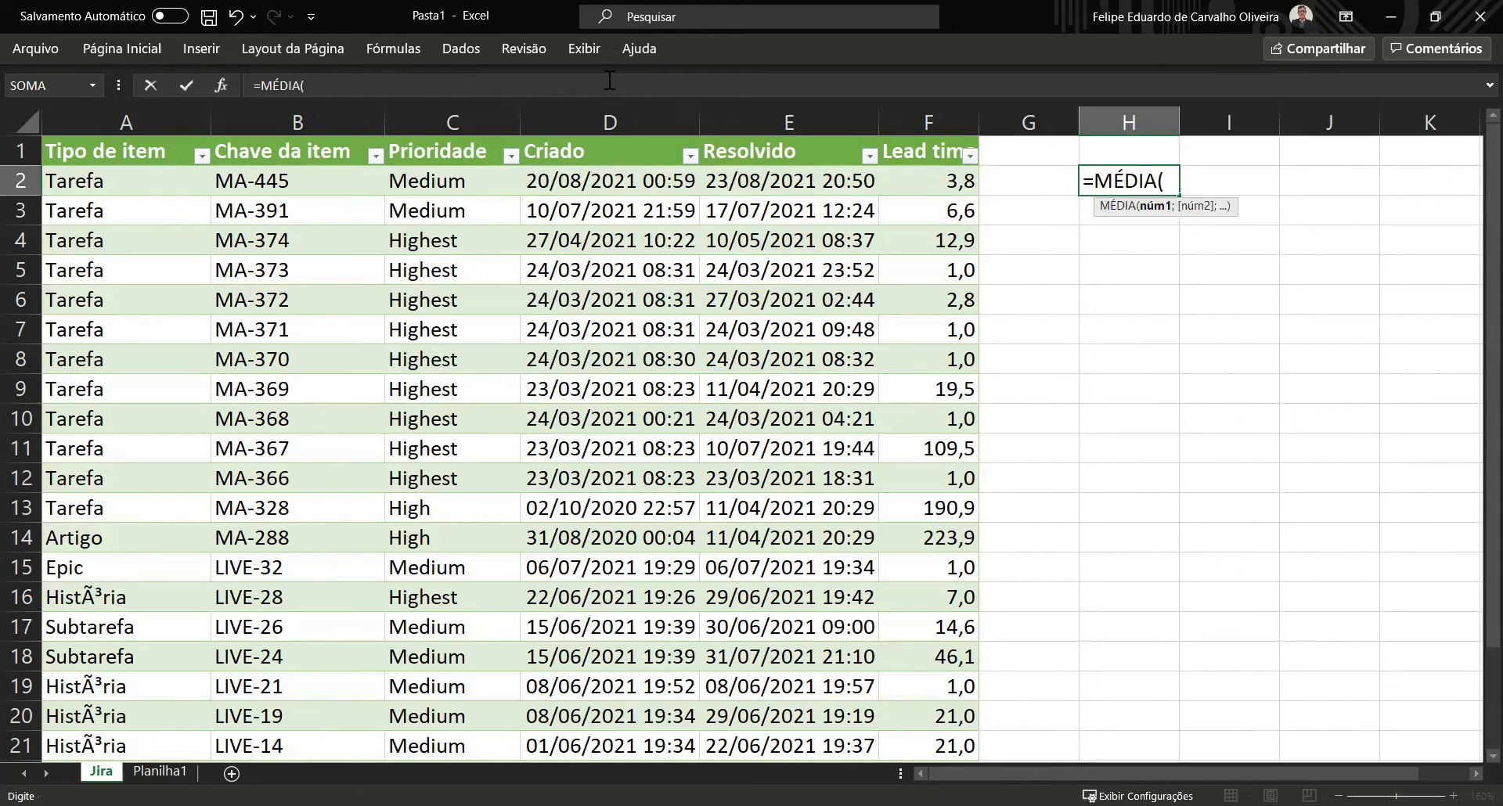
key("Left")
key("Left")
key("ctrl+shift+Down")
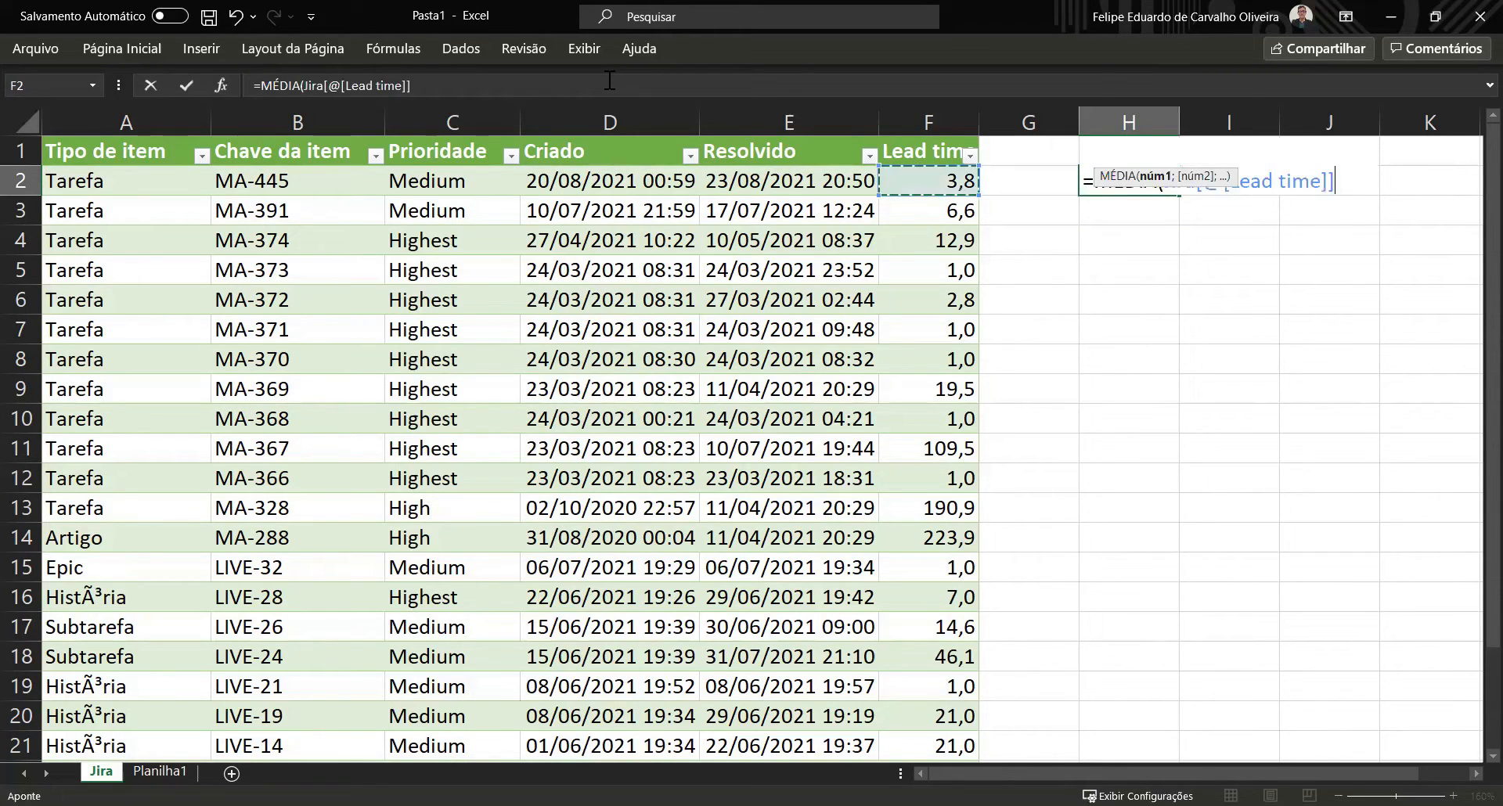
key("Return")
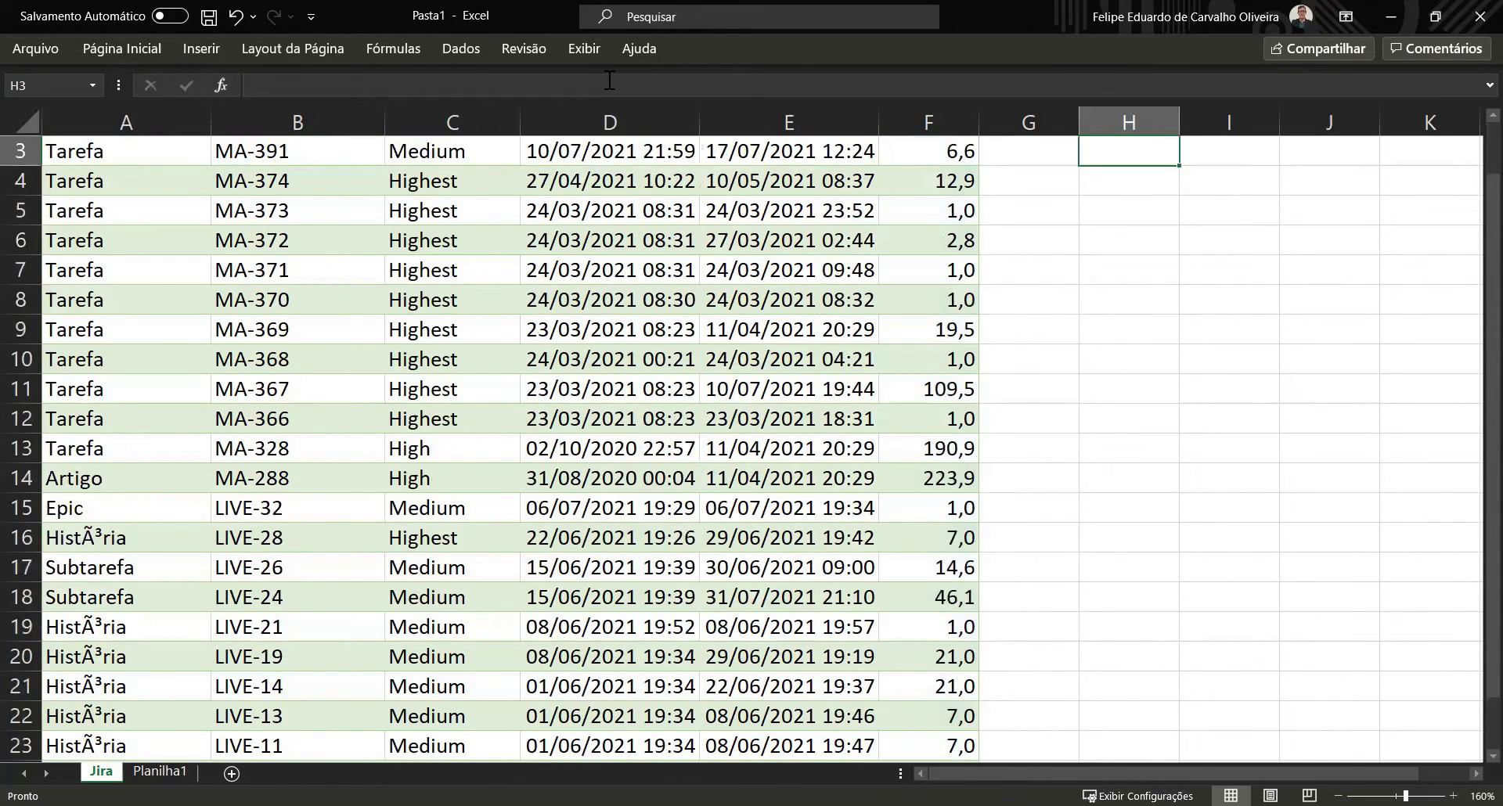
Format the average in cell H2 with one decimal place.
scroll(1329, 125, "up", 1)
left_click(1104, 180)
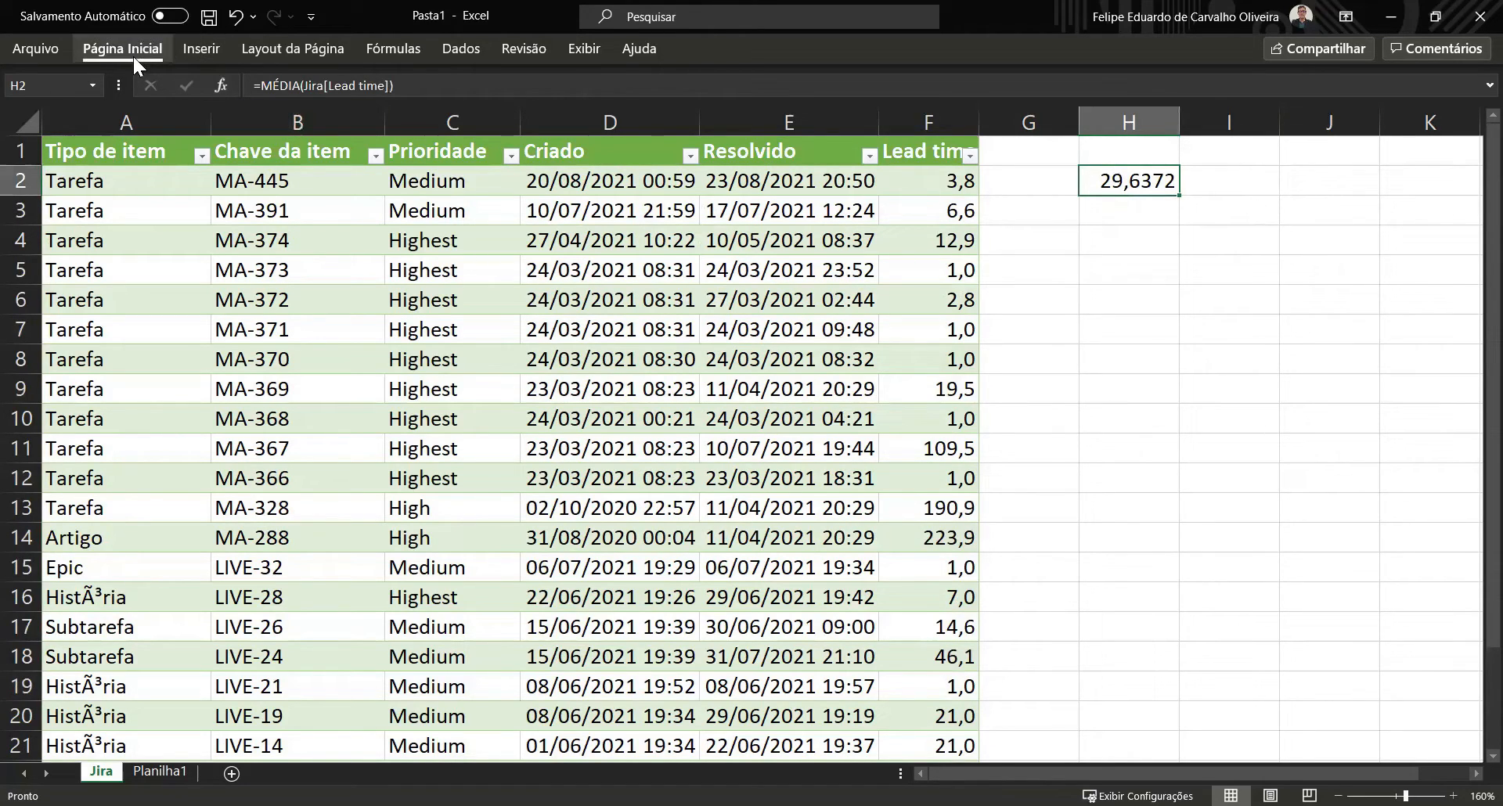
left_click(133, 54)
left_click(659, 118)
left_click(659, 116)
left_click(659, 116)
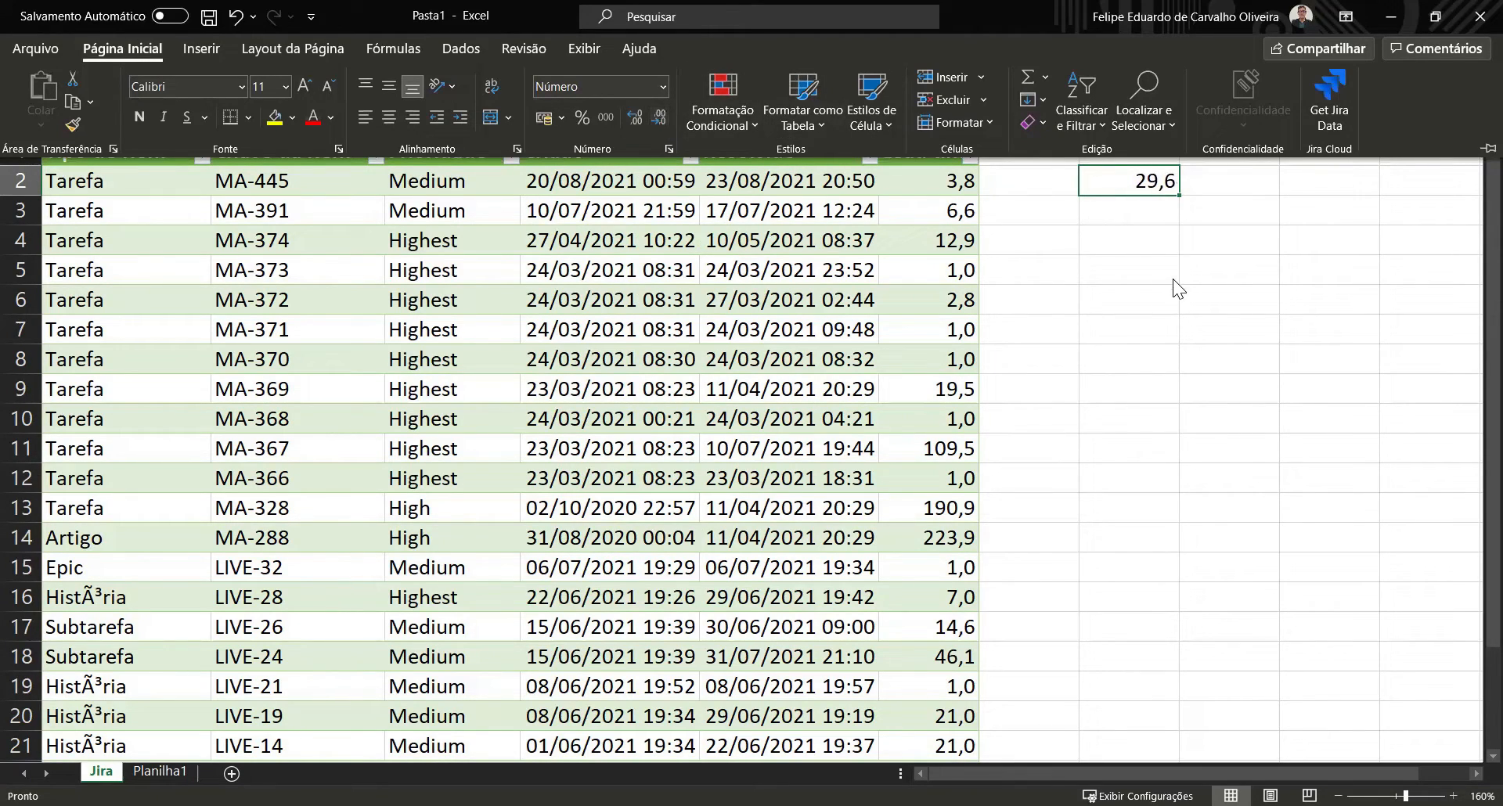
key("Return")
Move the average formula from cell H2 to cell I2.
left_click(1212, 186)
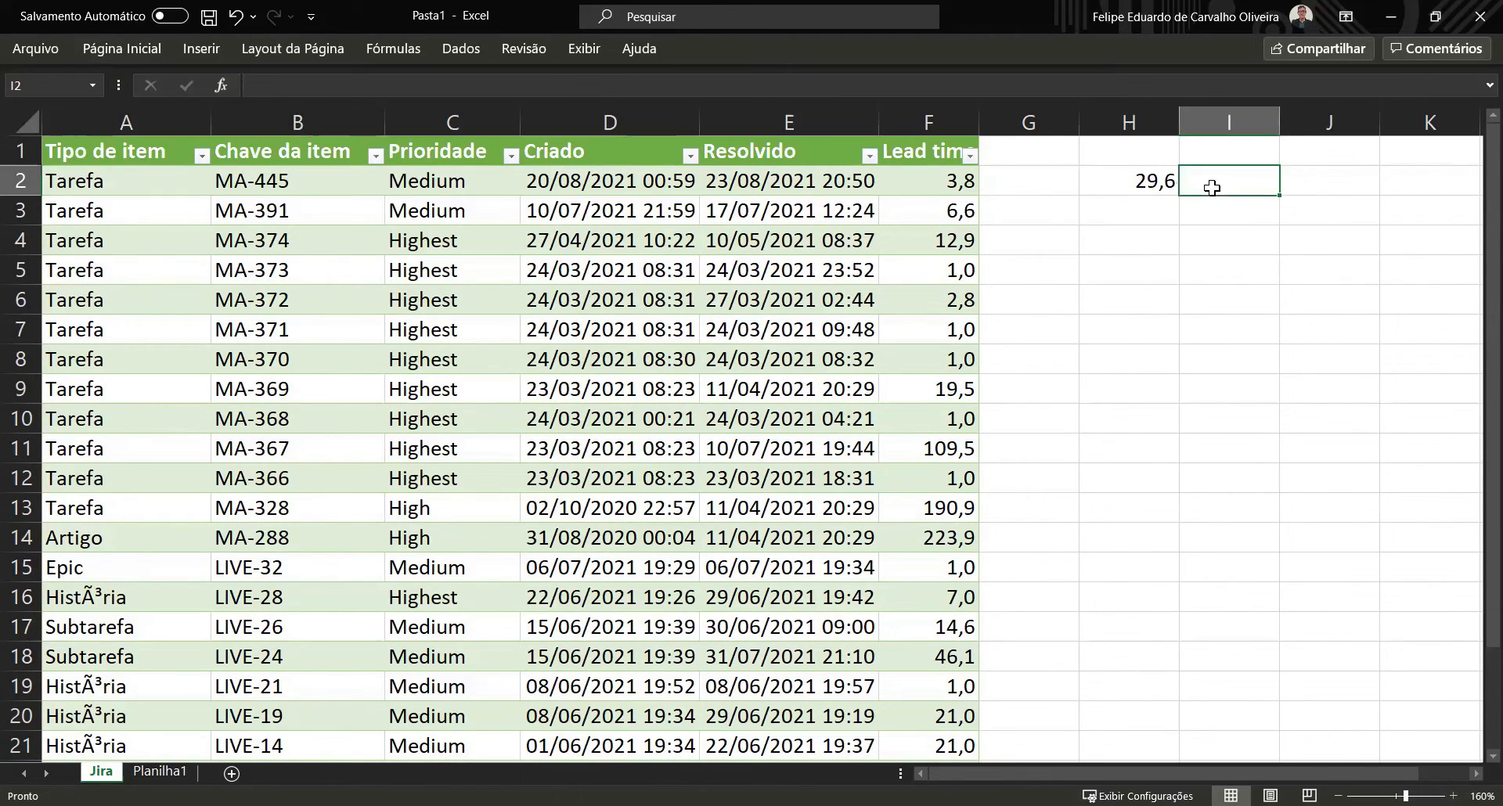
left_click(1123, 182)
key("ctrl+x")
key("Right")
key("ctrl+v")
Label the average with "Média" in cell H2 and make the label bold.
left_click(1125, 180)
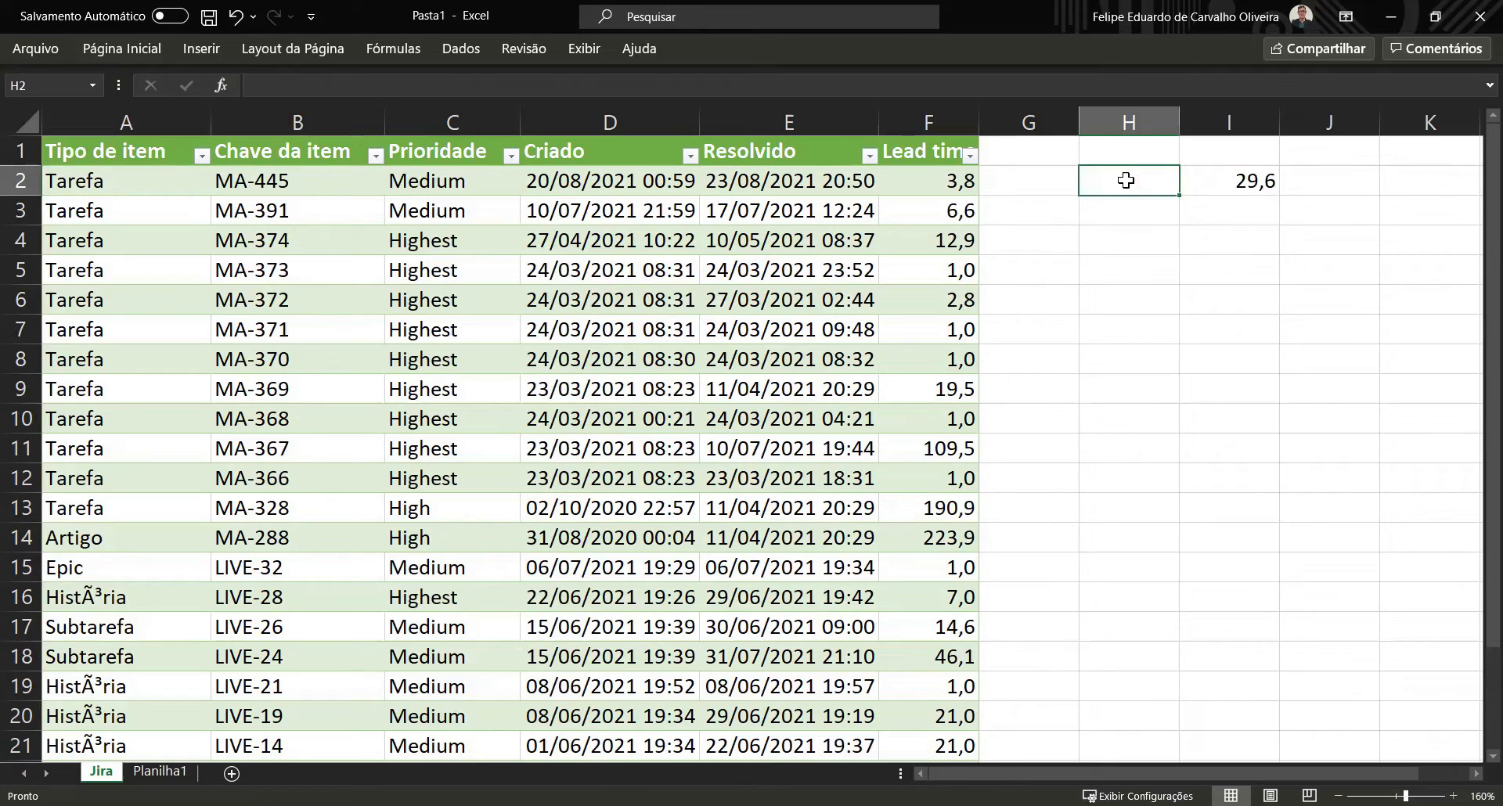
type("Médi")
key("BackSpace")
type("ia")
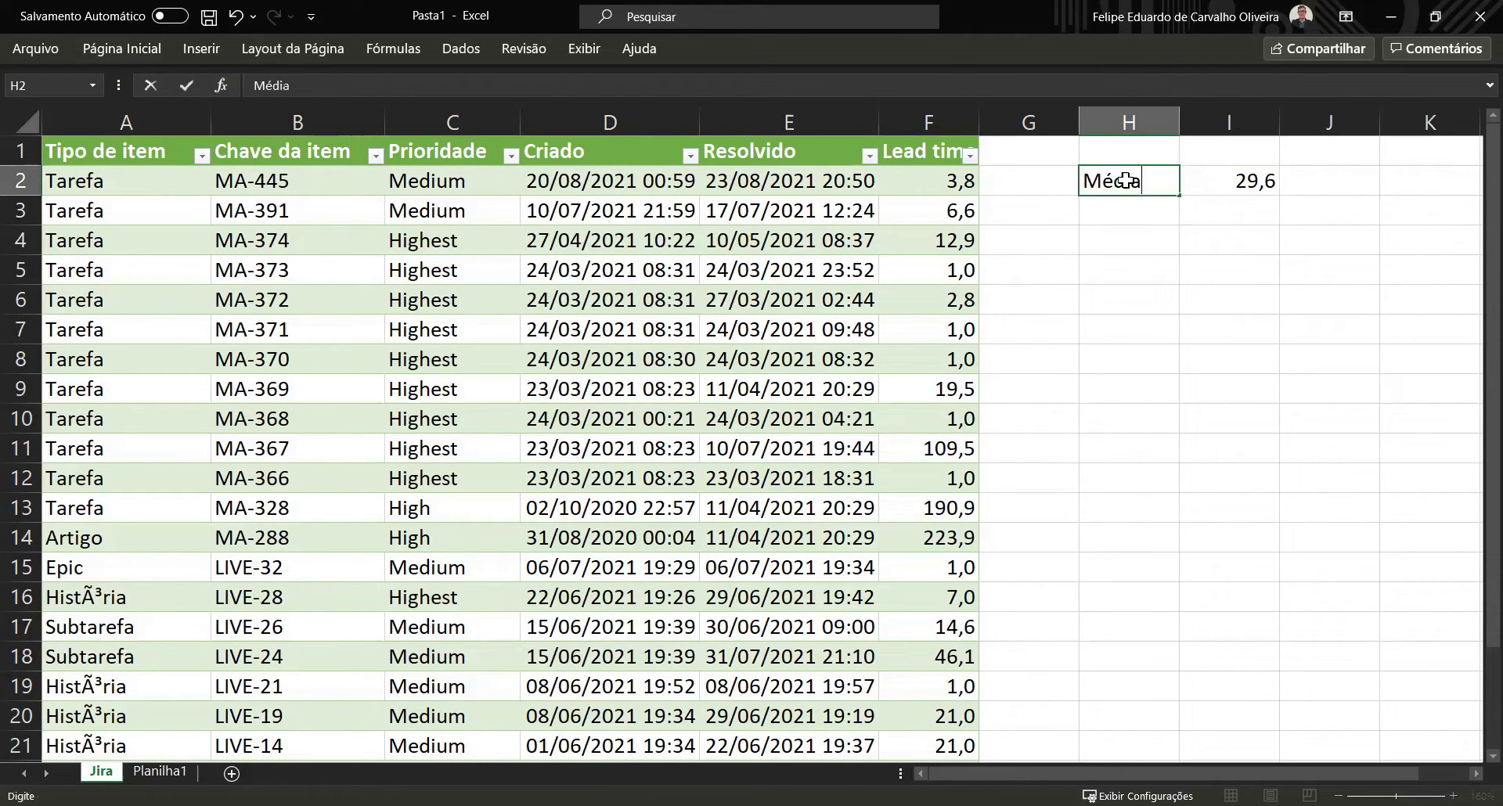
key("Right")
key("Left")
key("ctrl+n")
Enter the label "Desvio pad" in cell H3, below the Média label.
key("Down")
key("Right")
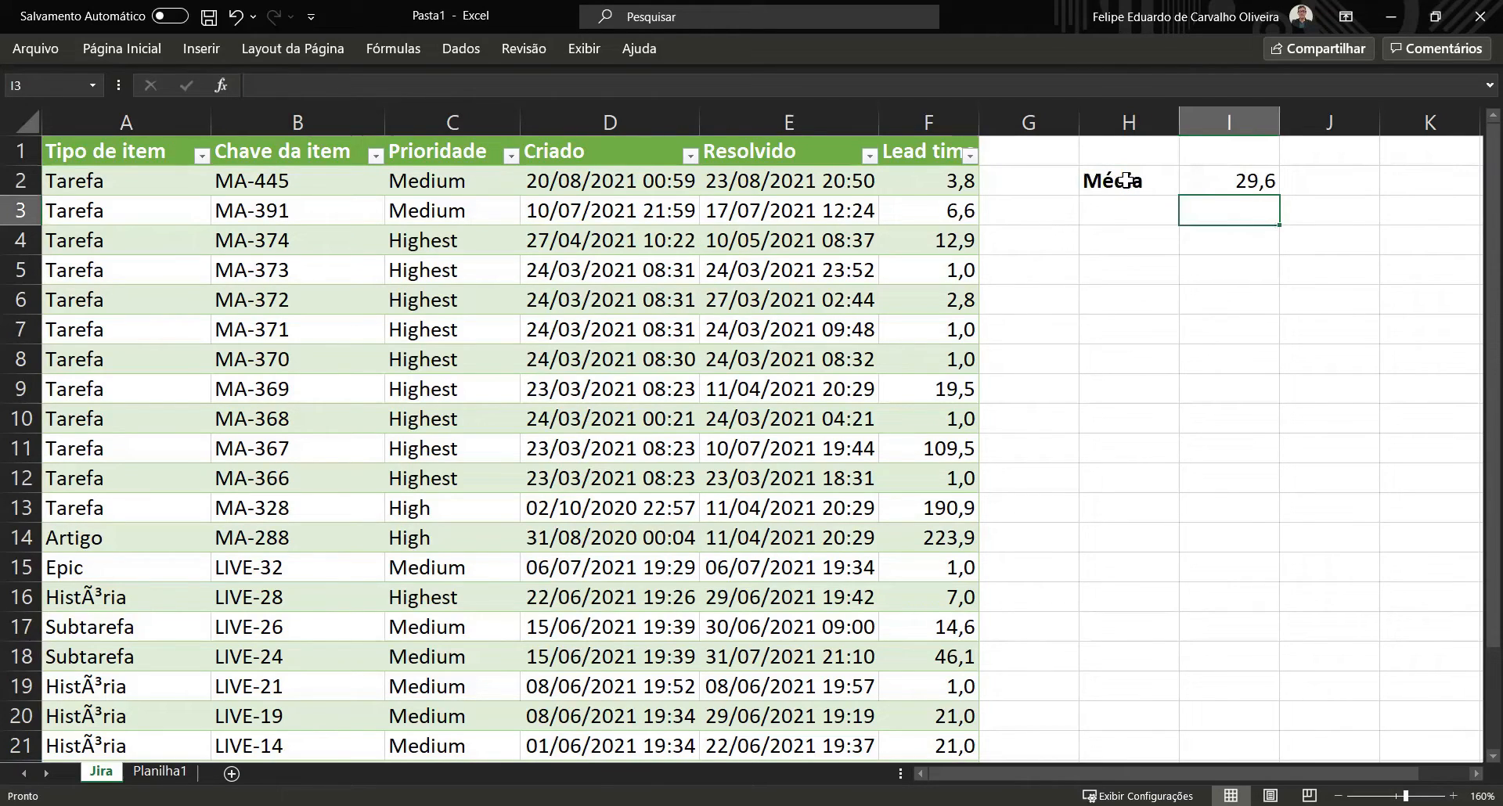
key("Left")
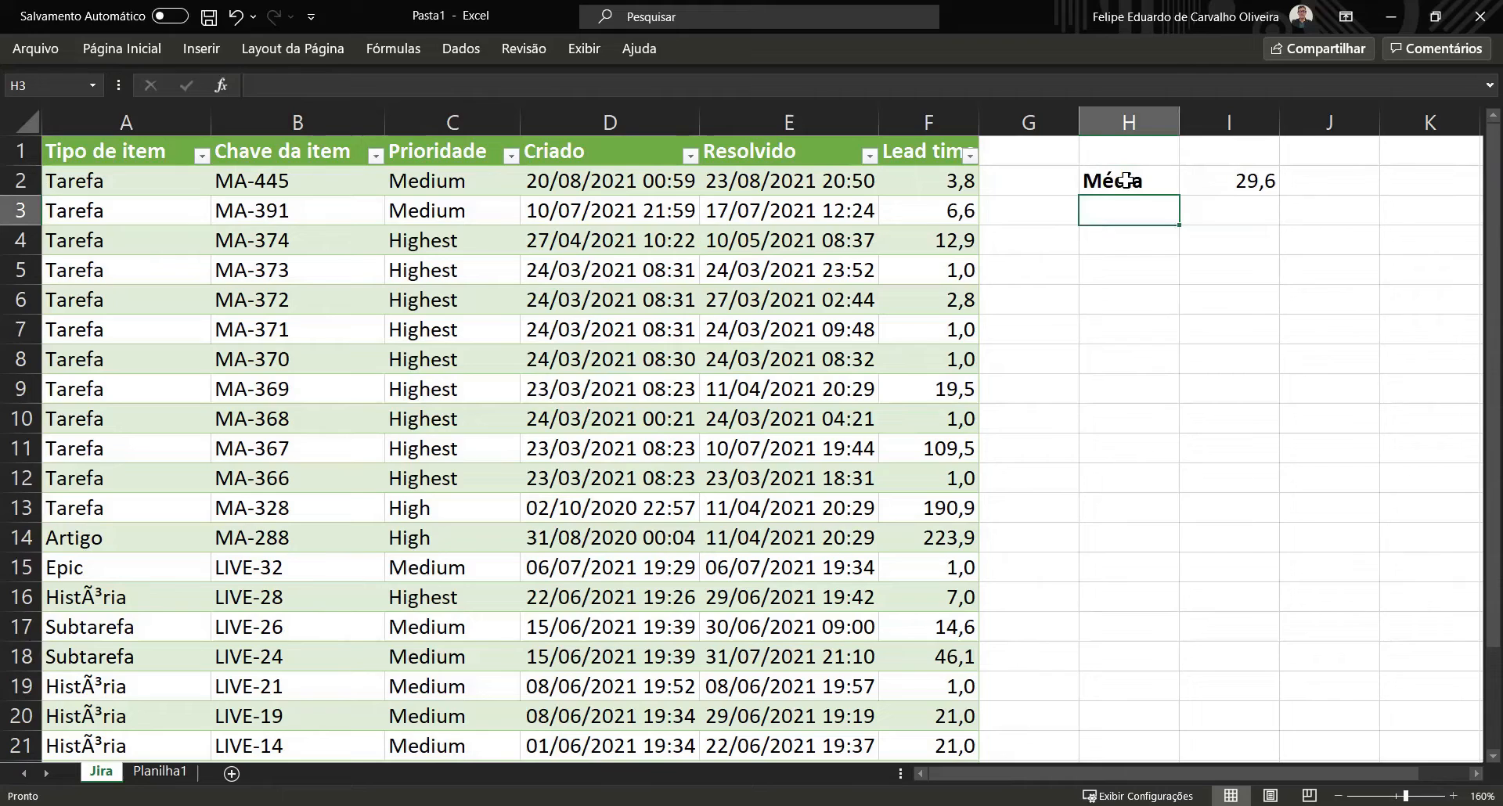
type("Desvio pad")
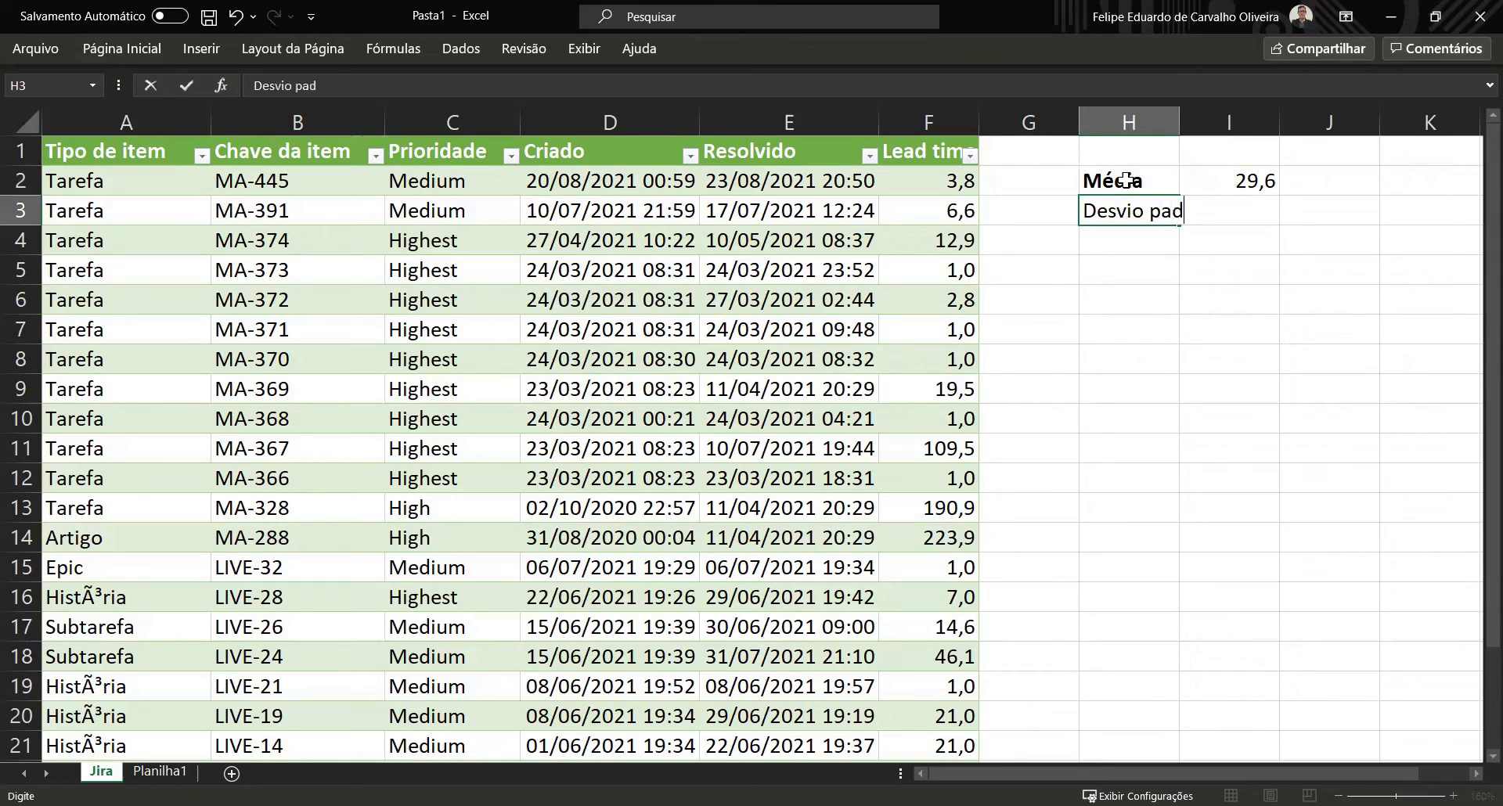
key("Tab")
Calculate the population standard deviation of the Lead time column in cell I3 with =DESVPAD.P(Jira[Lead time]).
type("=")
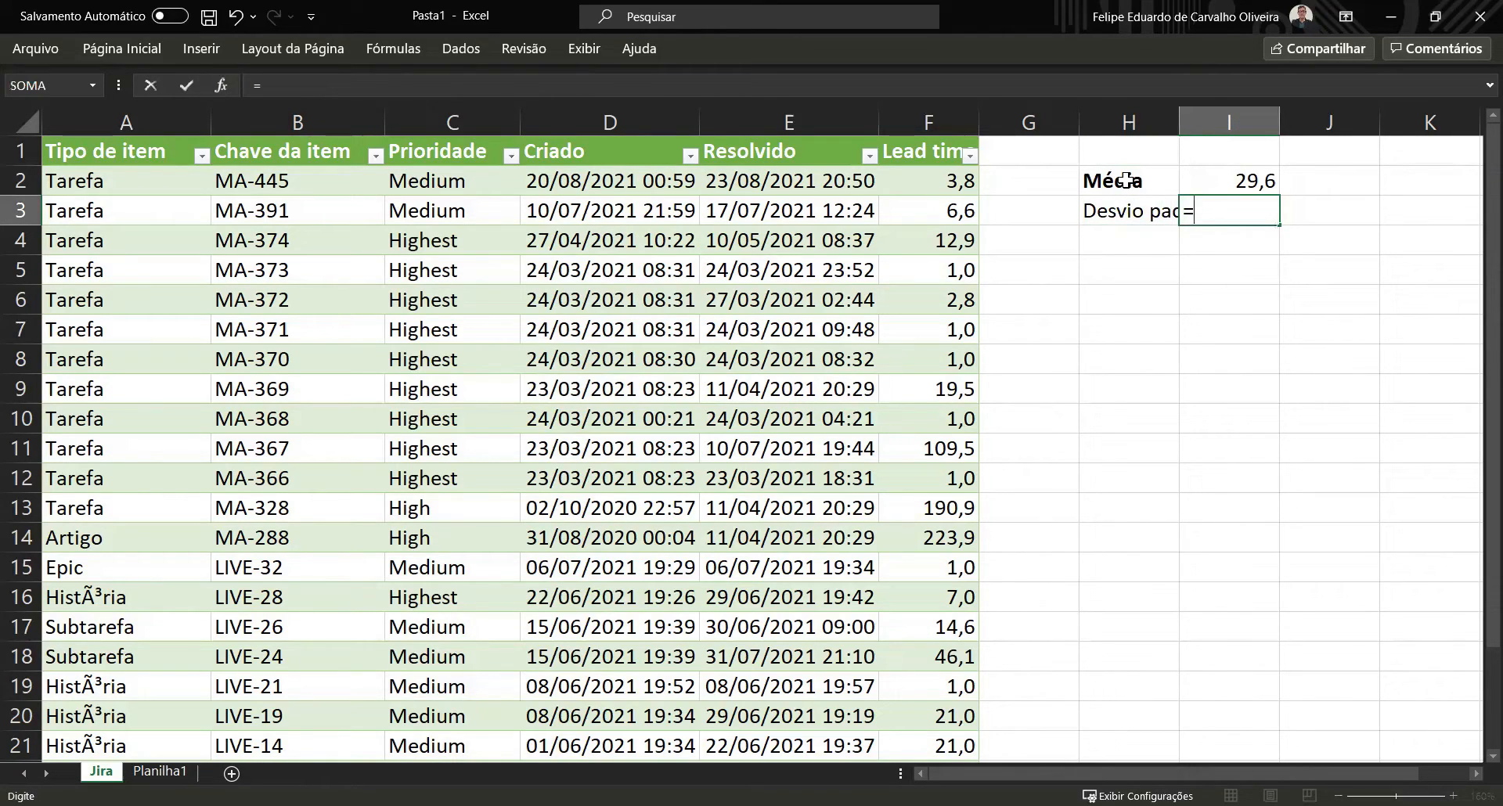
type("DESV")
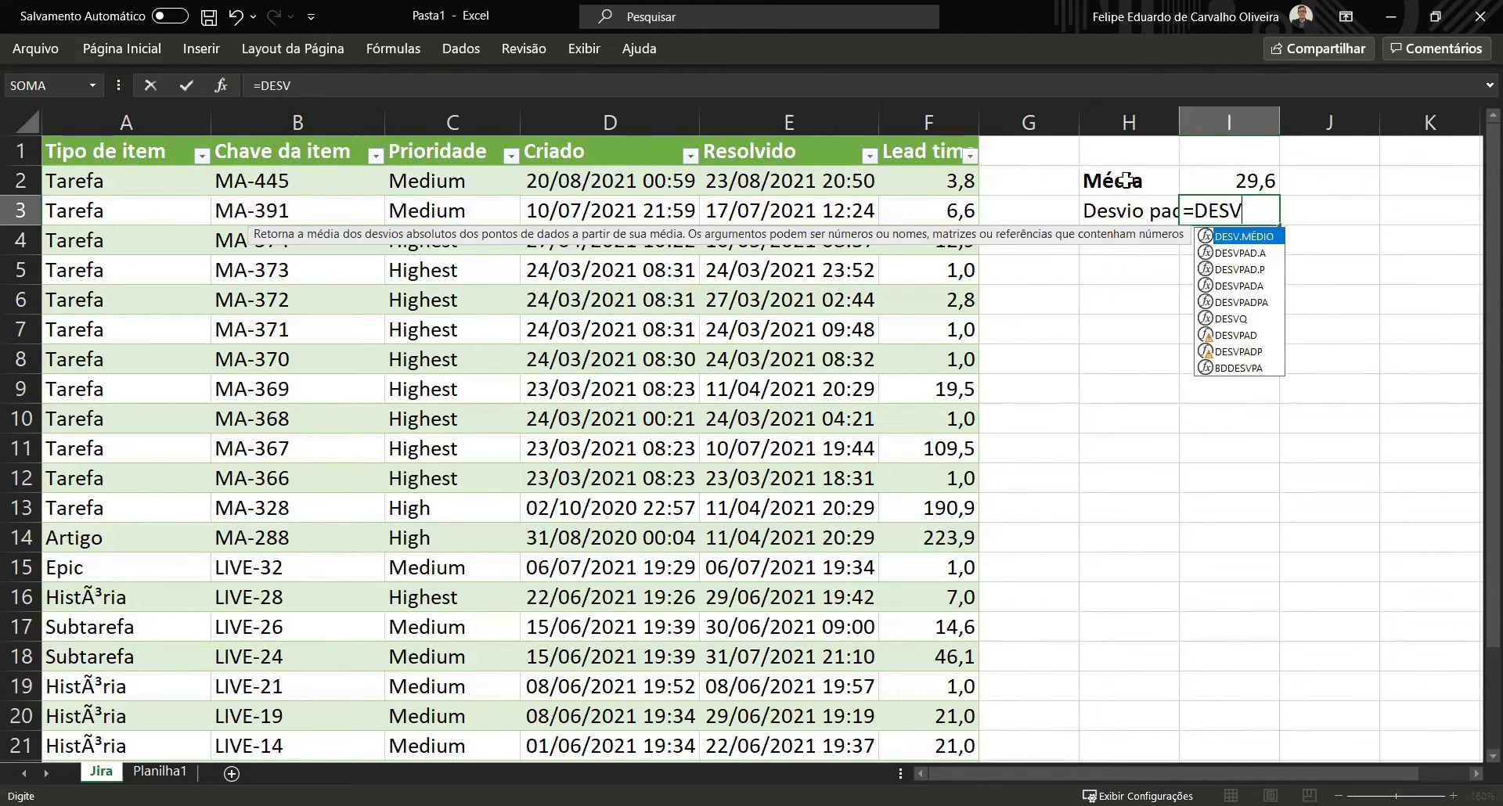
key("Down")
key("Down")
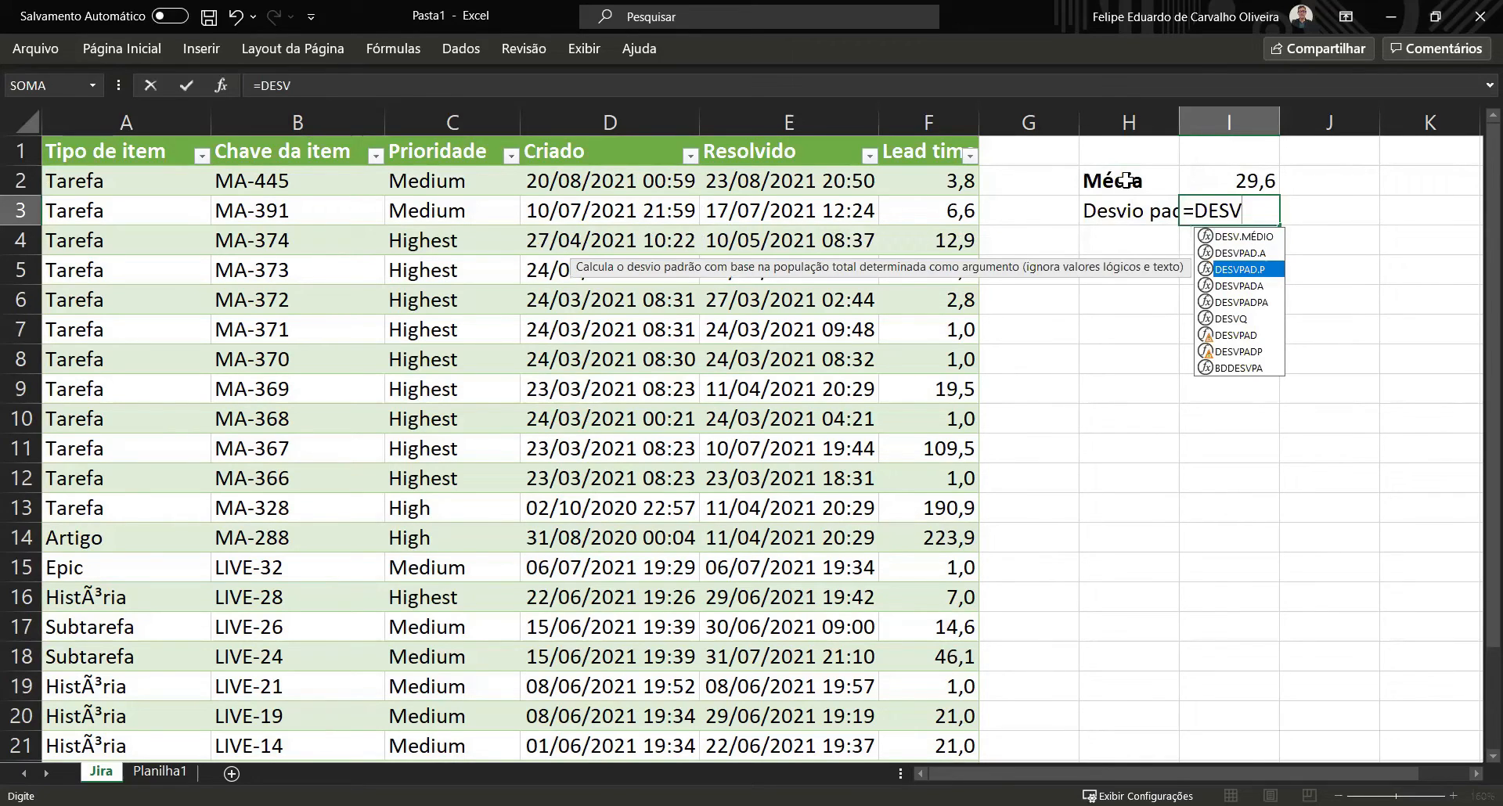
key("Tab")
key("Left")
key("Left")
key("Left")
key("Up")
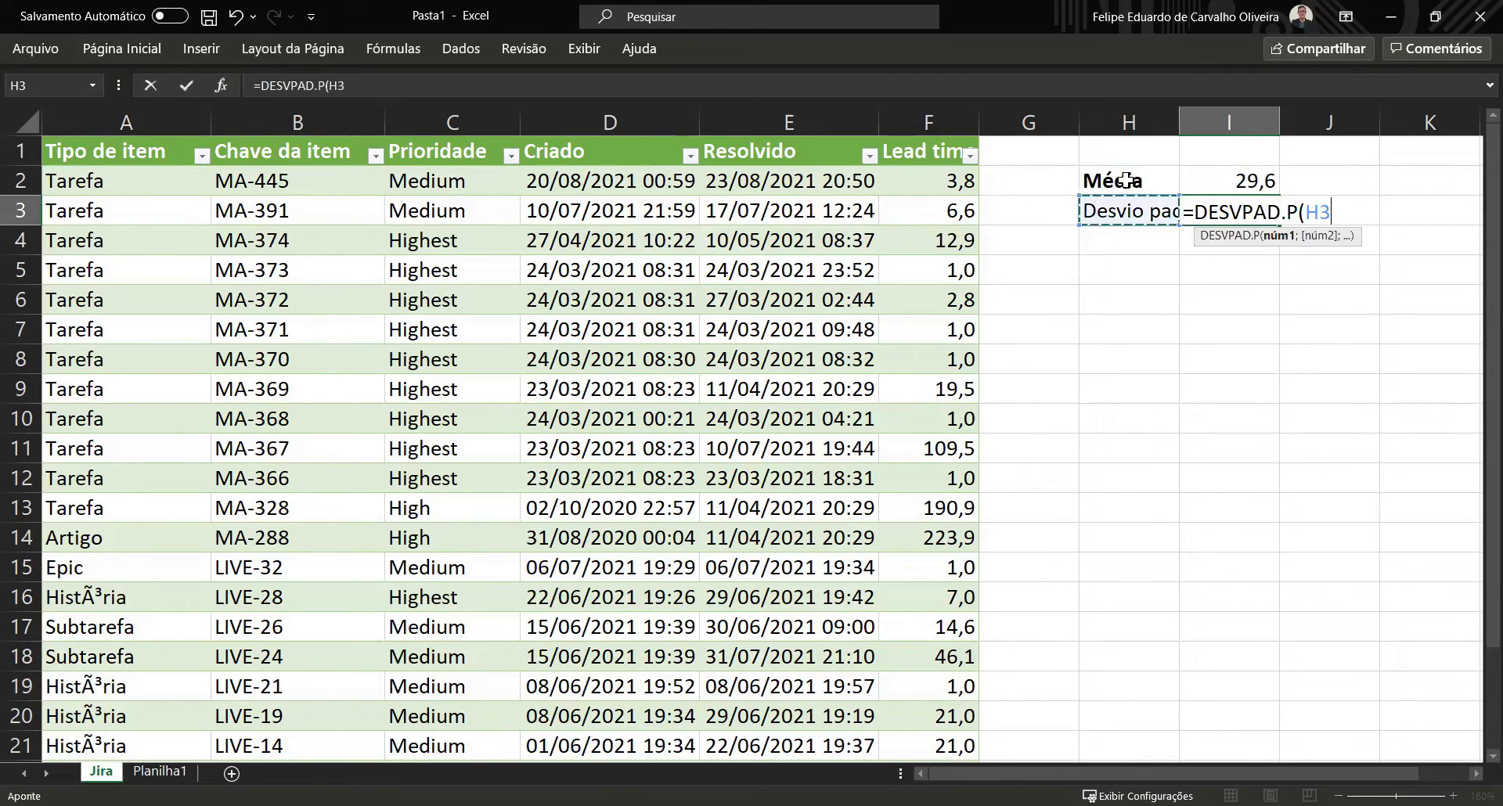
key("ctrl+shift+Down")
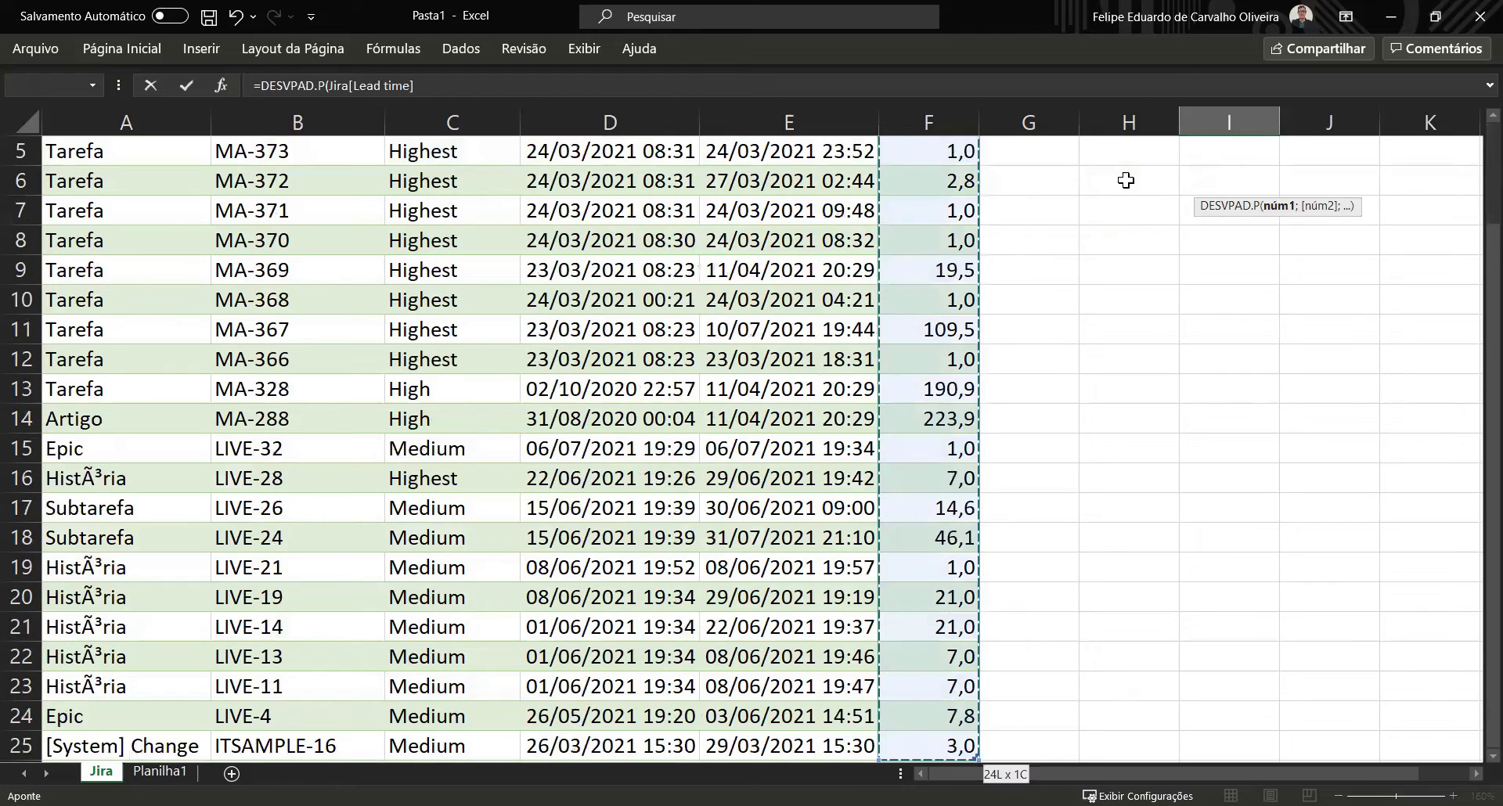
key("ctrl+Return")
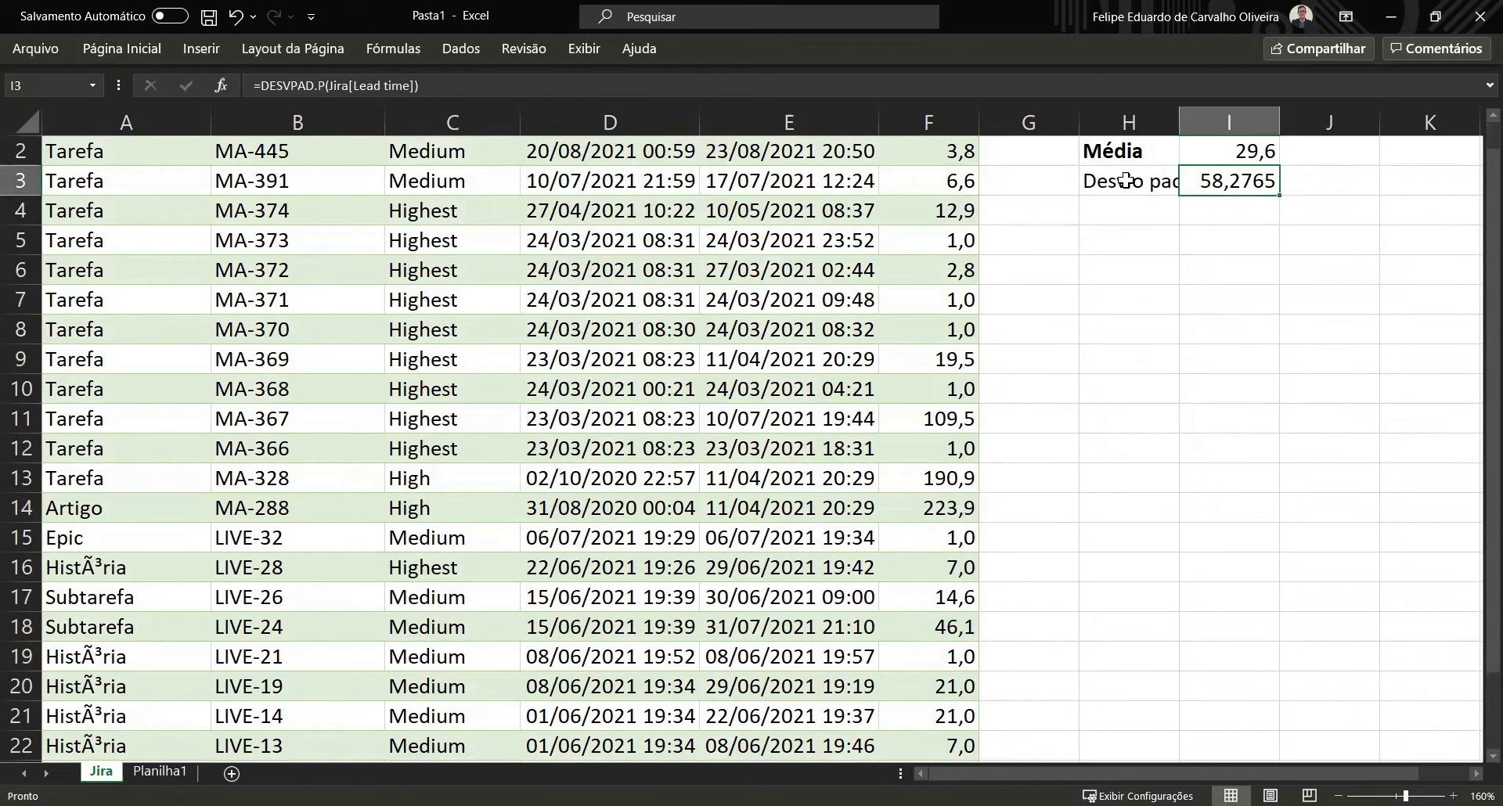
key("Down")
key("Left")
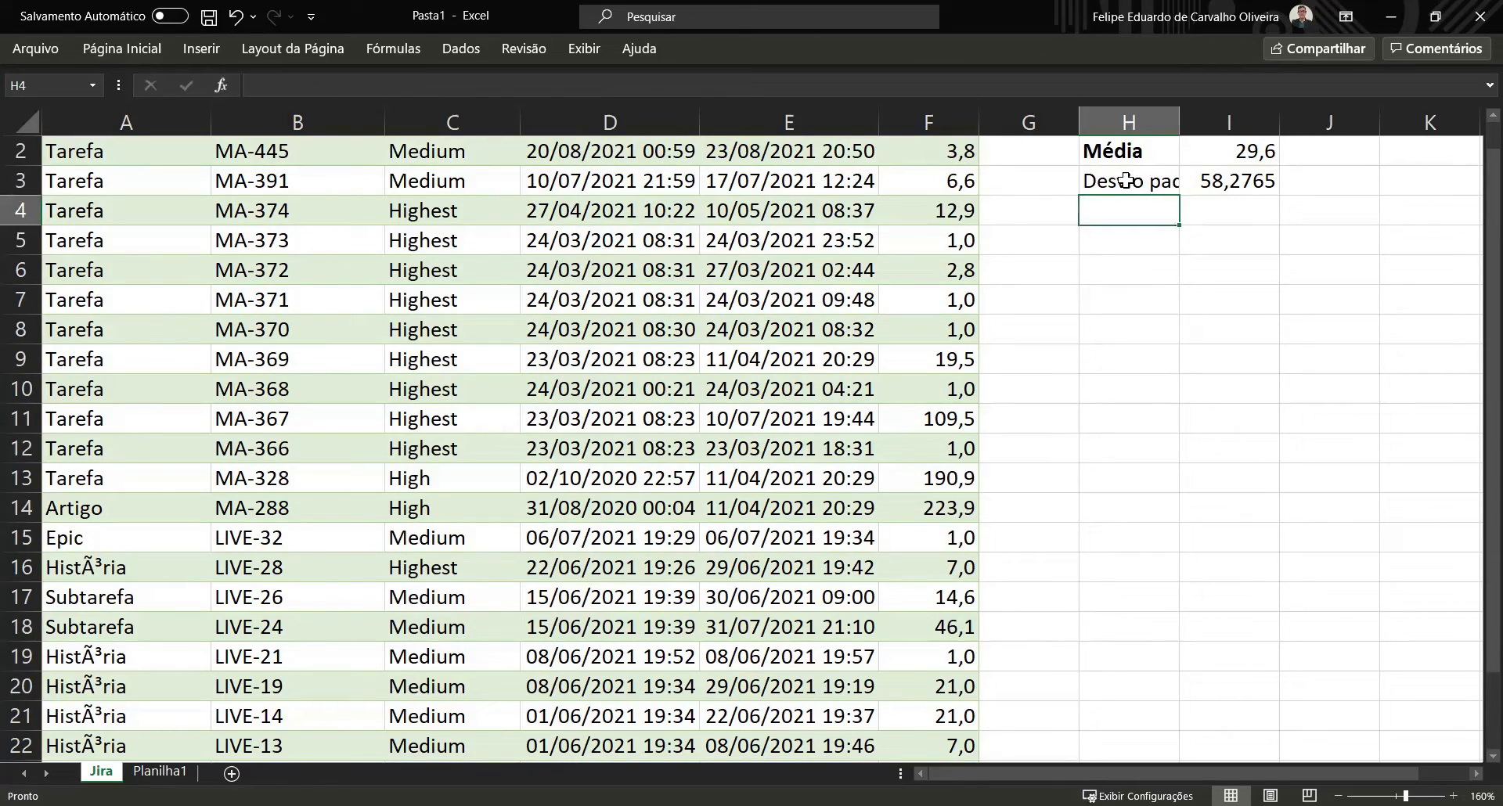
Add the label "Variação" in cell H4 and calculate standard deviation divided by average in cell I4 with =I3/I2.
type("Variação")
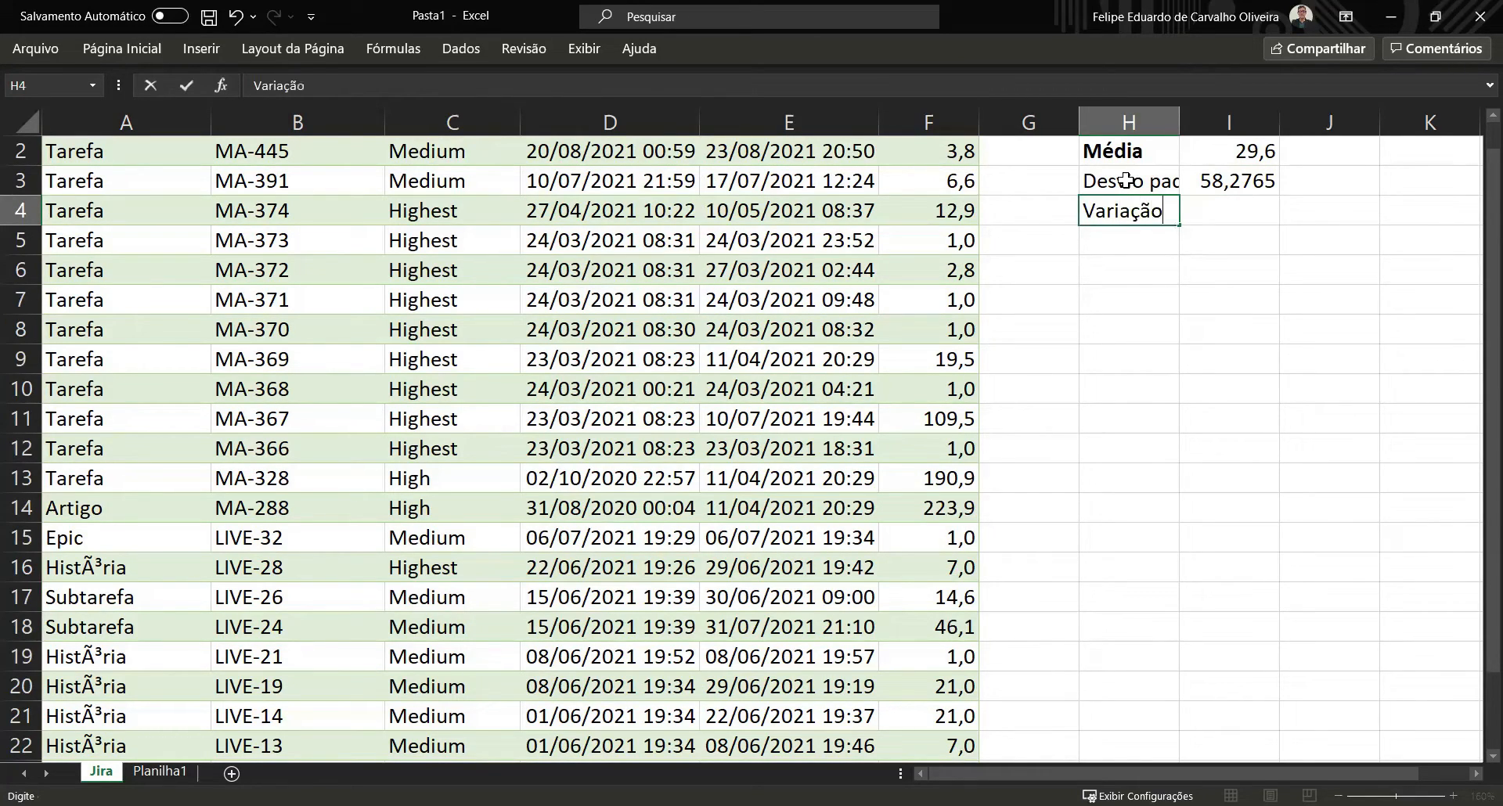
key("Tab")
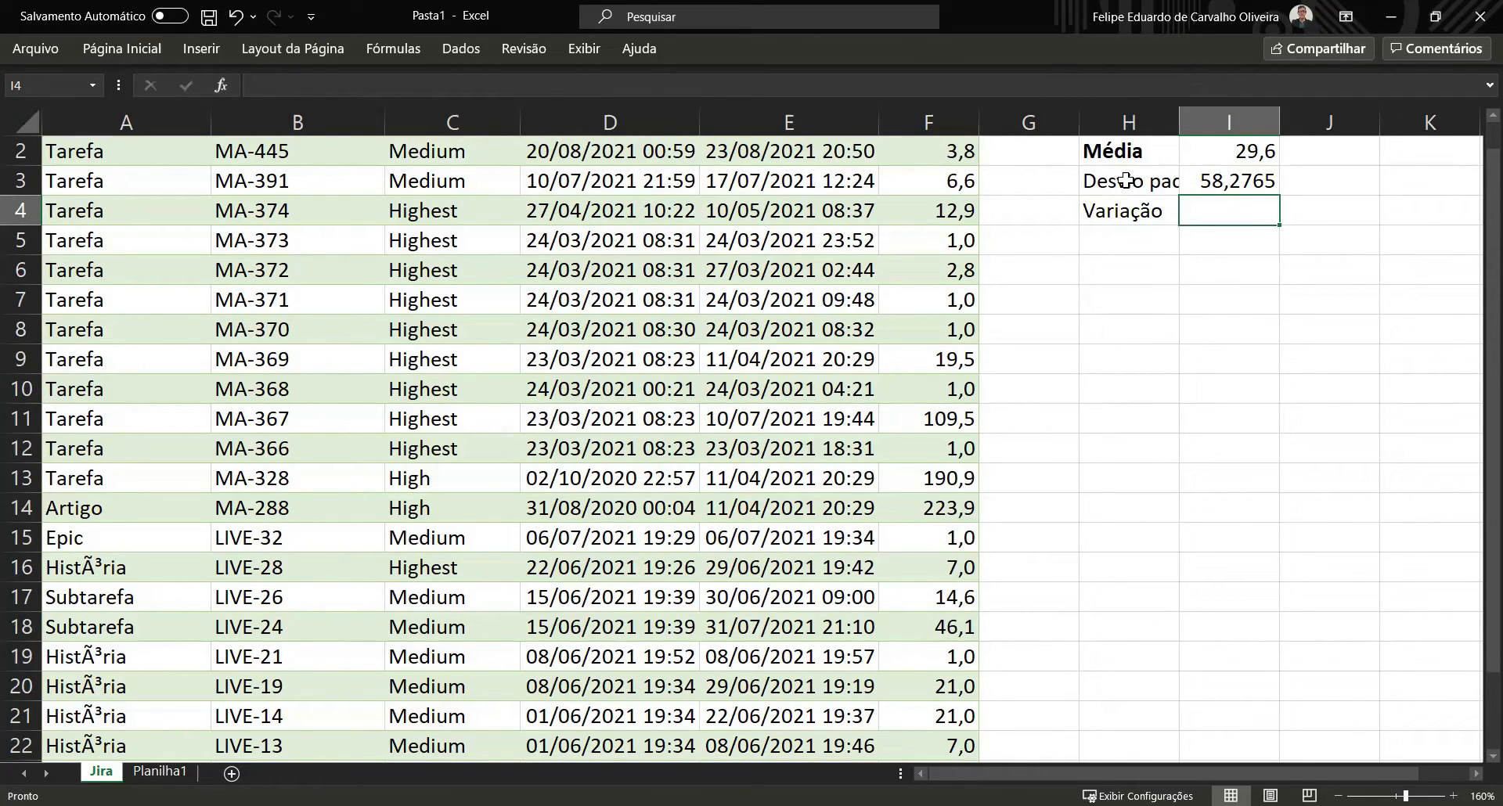
type("=")
key("Up")
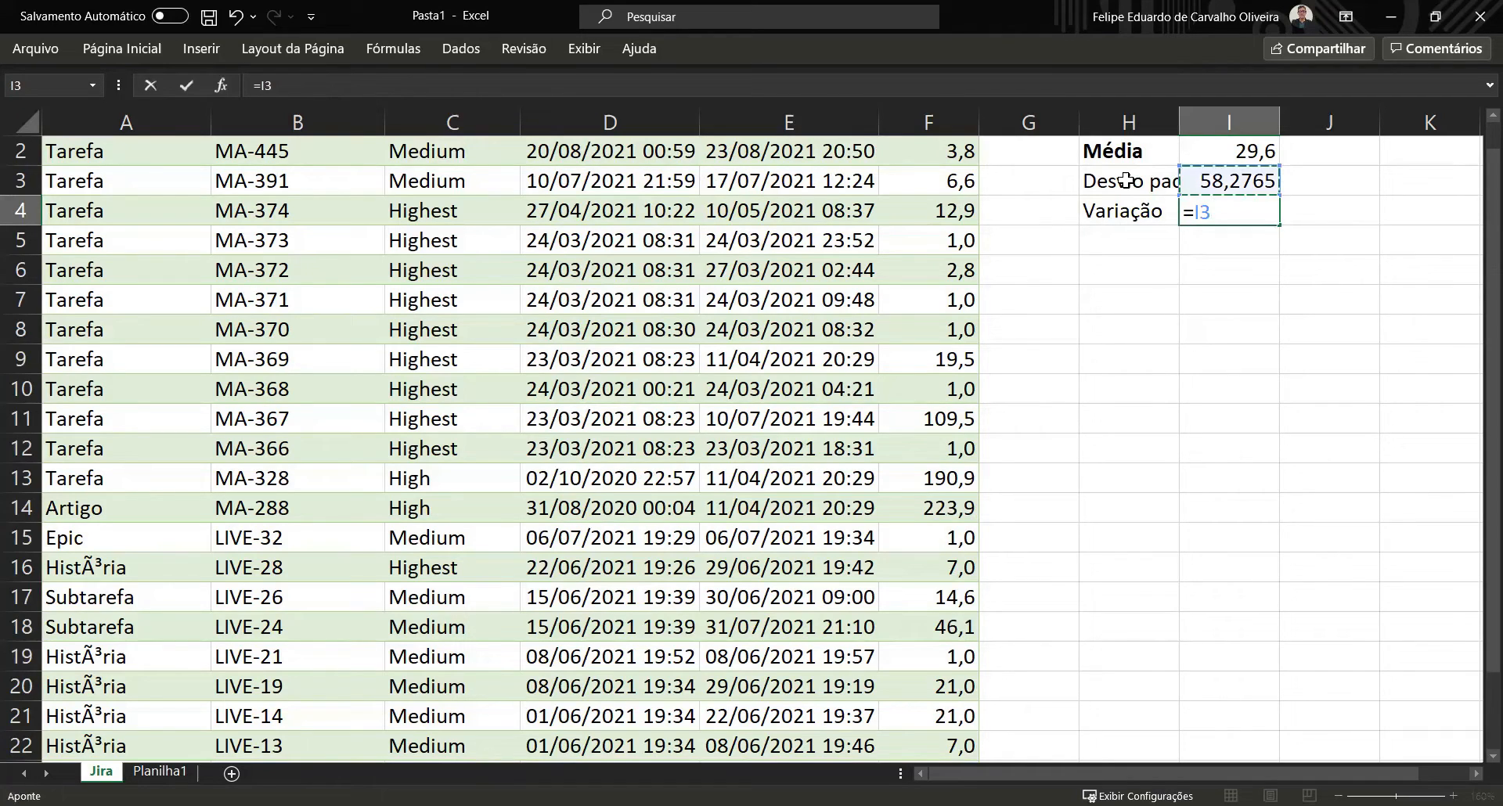
type("/")
key("Up")
key("Up")
key("Return")
key("Up")
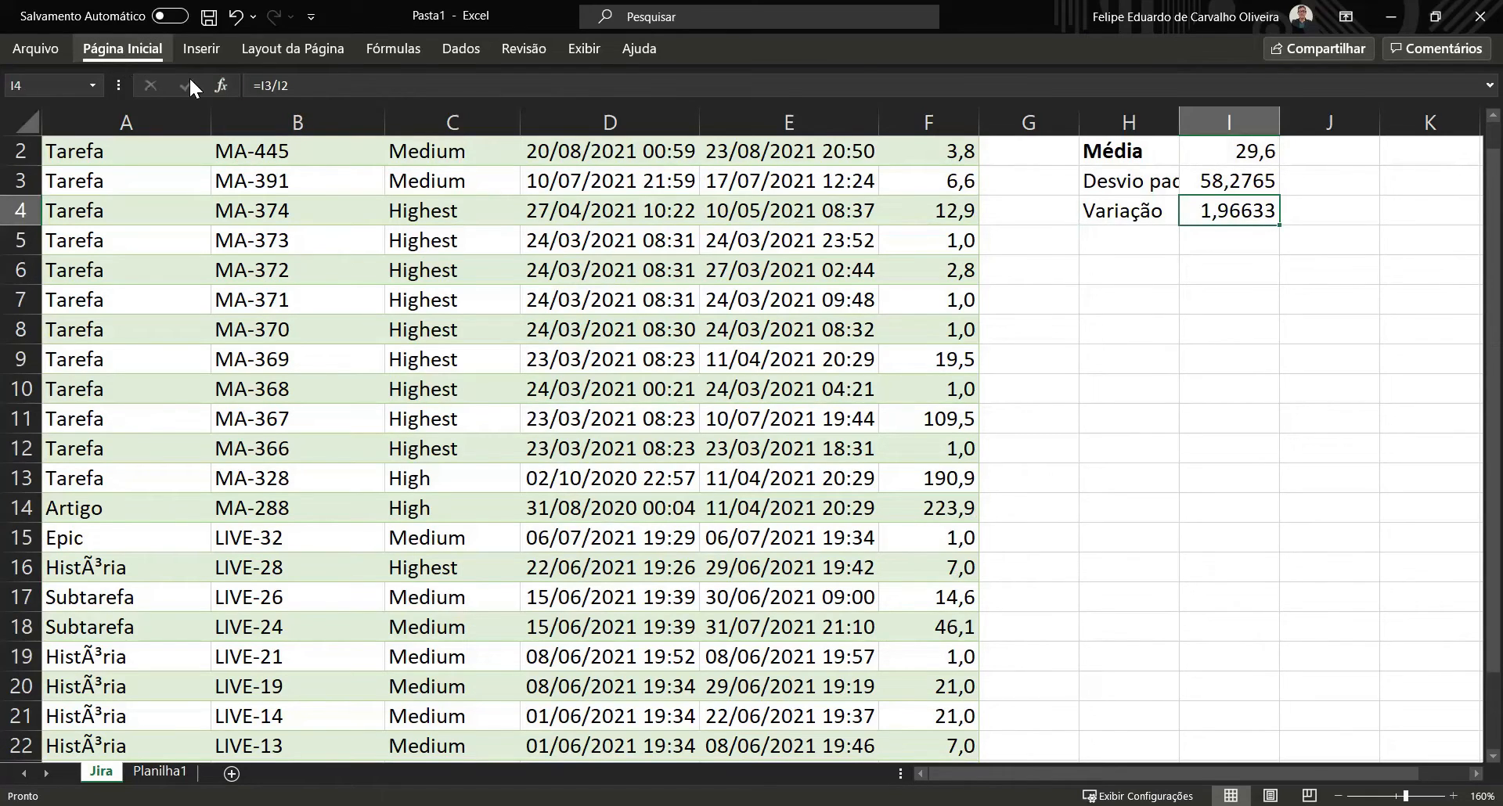
Format the variation result in cell I4 as a percentage.
left_click(141, 52)
left_click(587, 116)
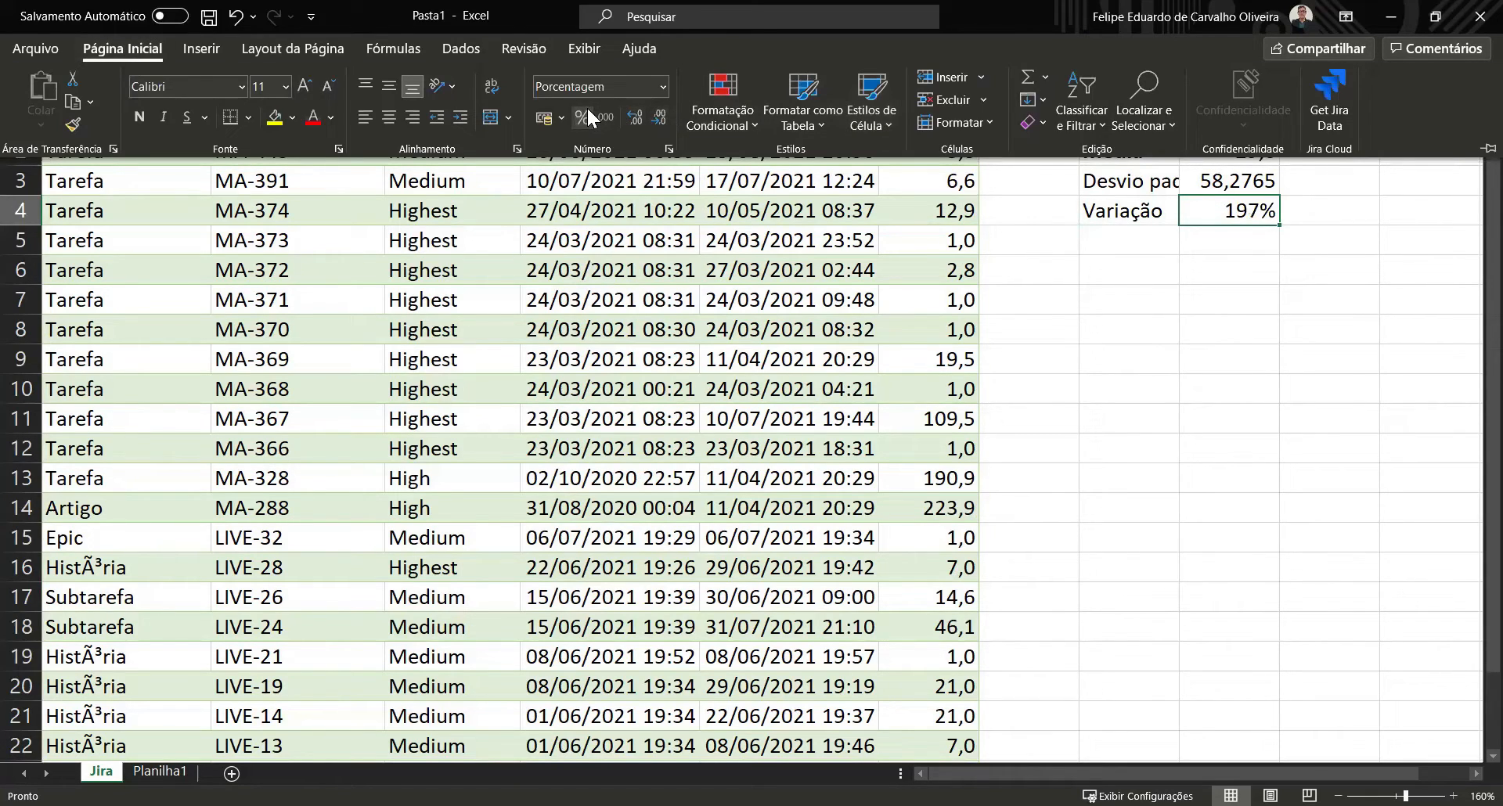
left_click(1115, 263)
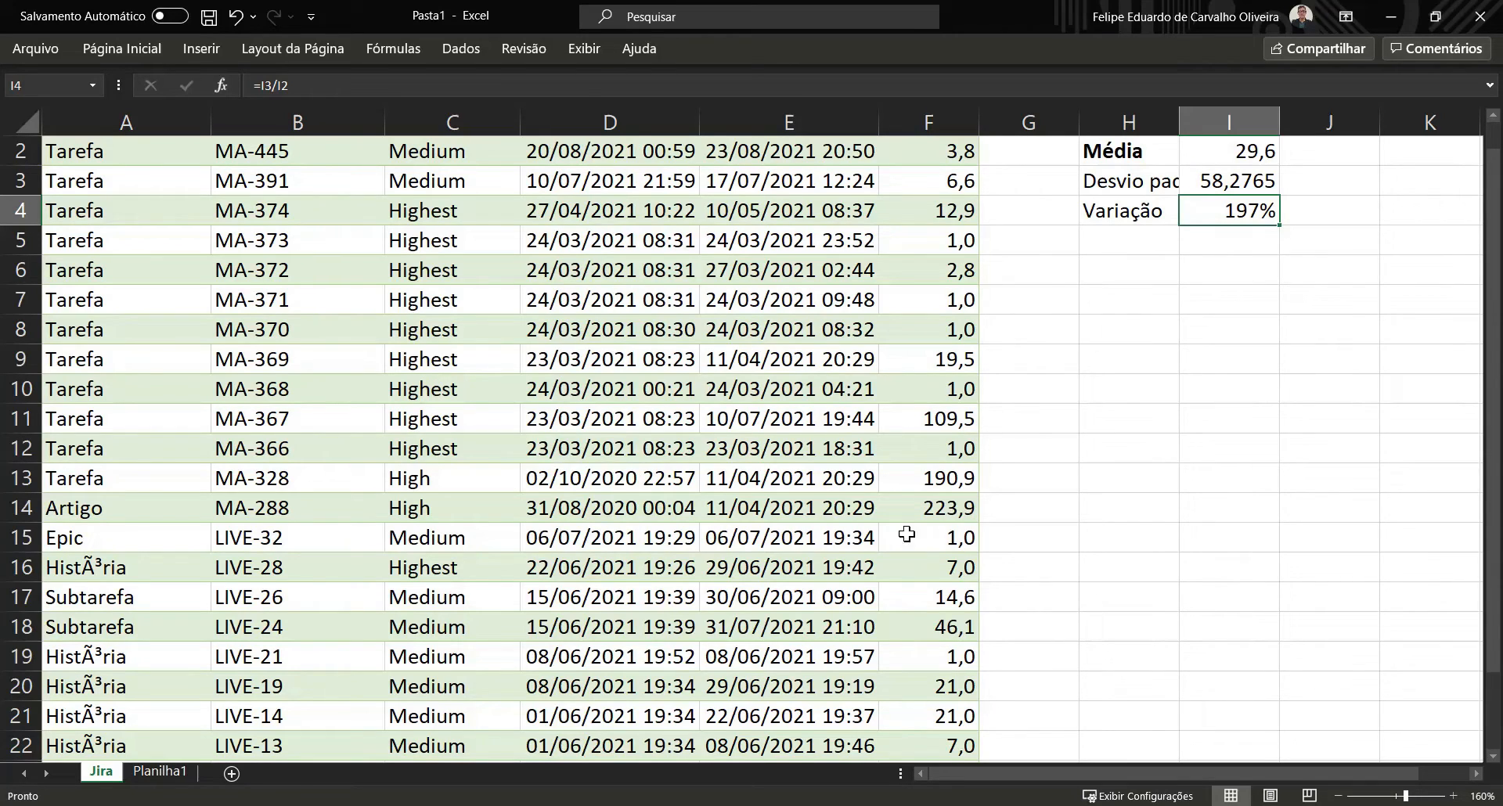
Try overwriting the lead times of items MA-288, MA-328 and MA-367 with 40, and check the variation cell.
left_click(914, 484)
left_click(921, 505)
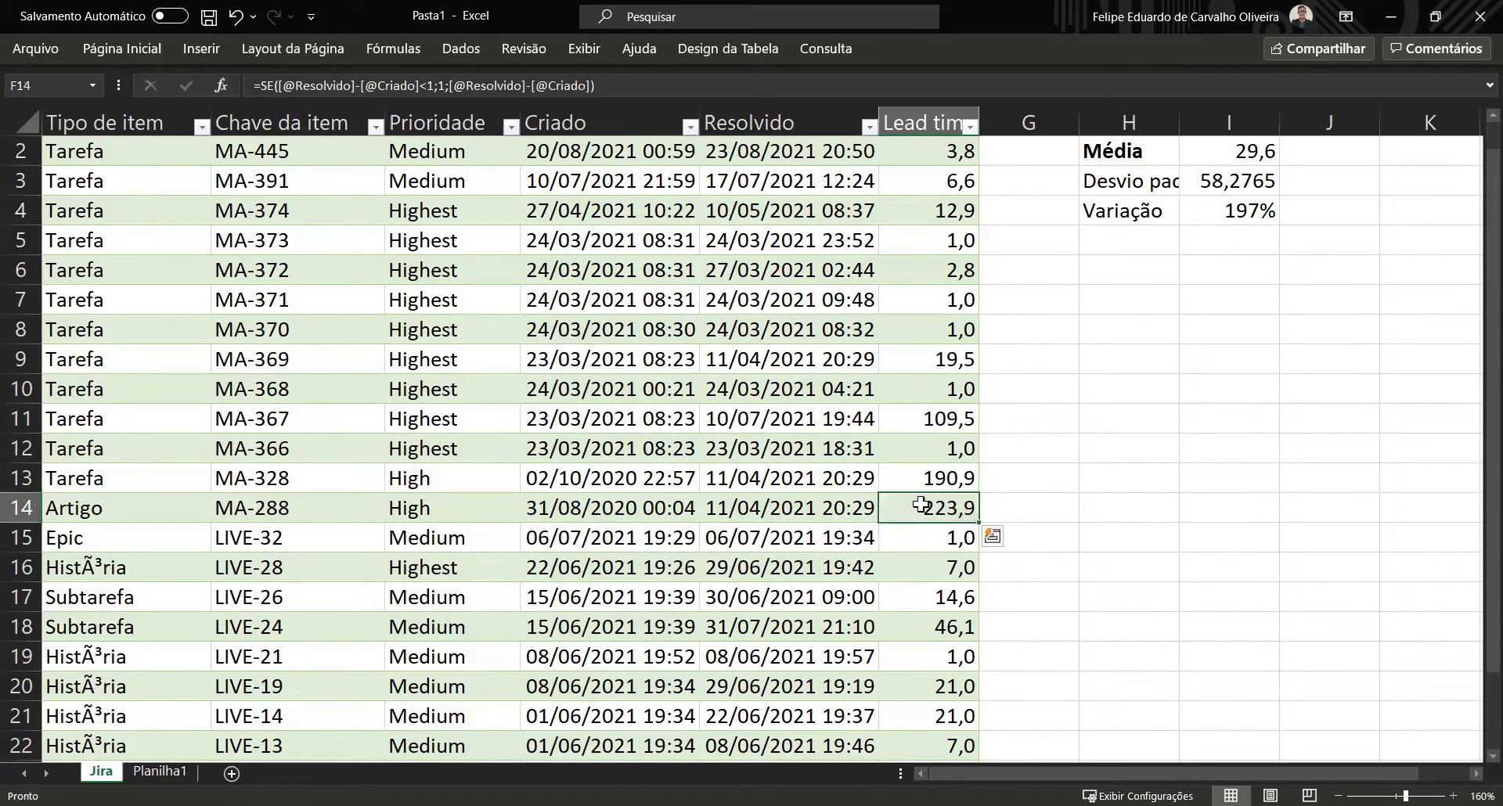
type("40")
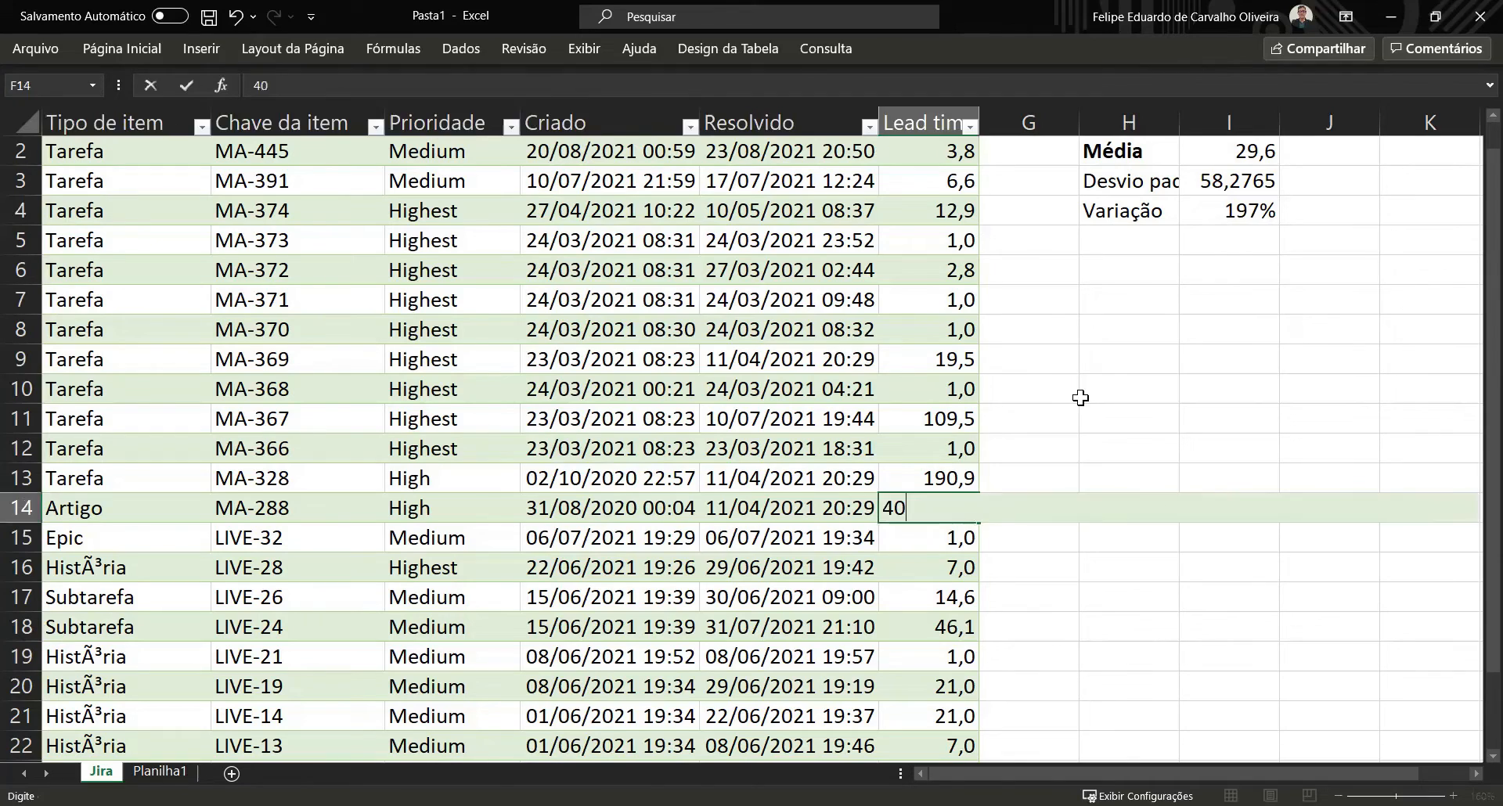
left_click(1080, 396)
left_click(911, 480)
type("40")
left_click(1107, 416)
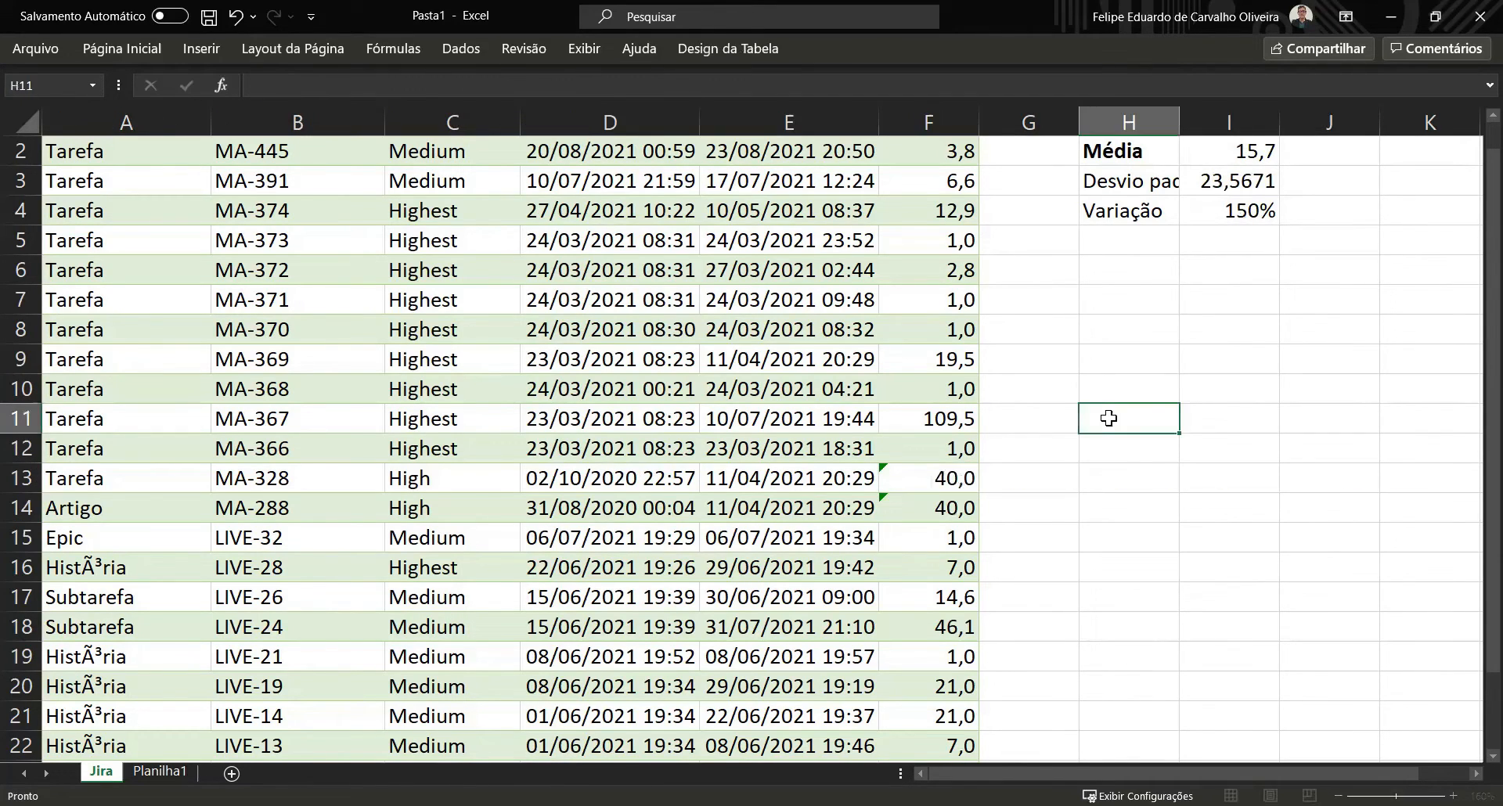
left_click(922, 412)
type("40")
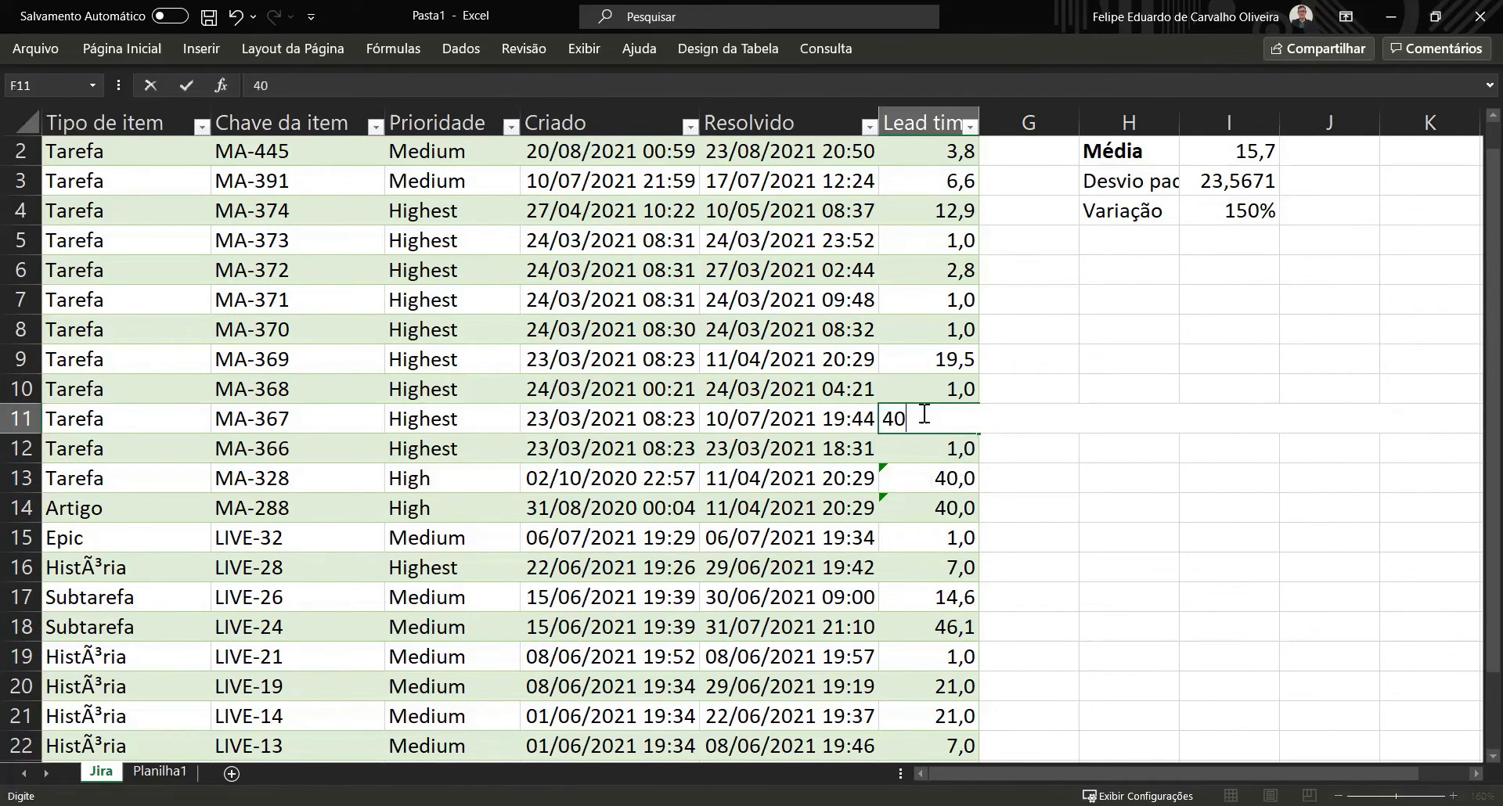
left_click(1068, 306)
left_click(1185, 222)
Try overwriting the lead times of items LIVE-24 and MA-328 with 10.
scroll(963, 329, "up", 1)
scroll(916, 383, "down", 3)
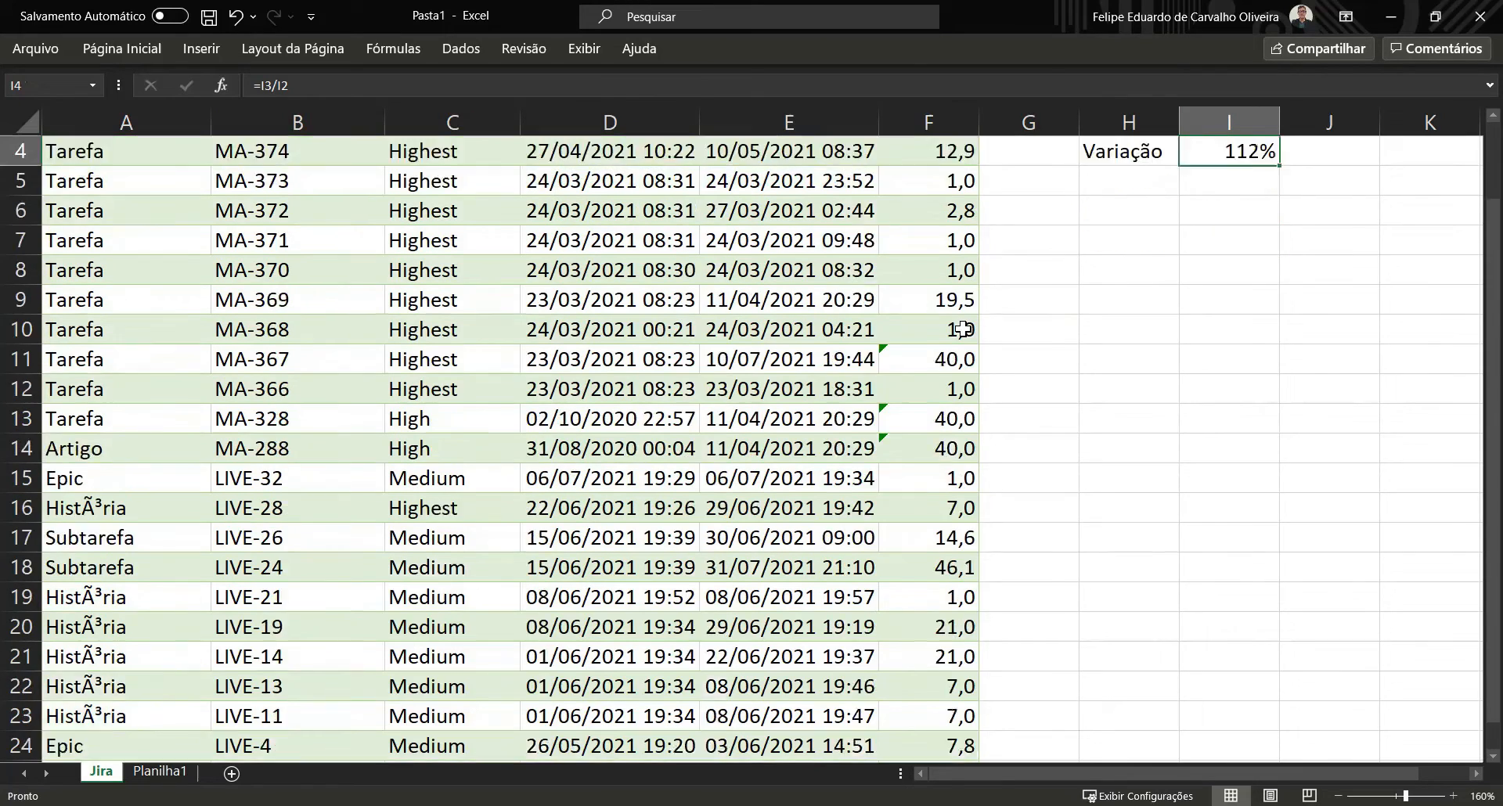
scroll(906, 432, "up", 1)
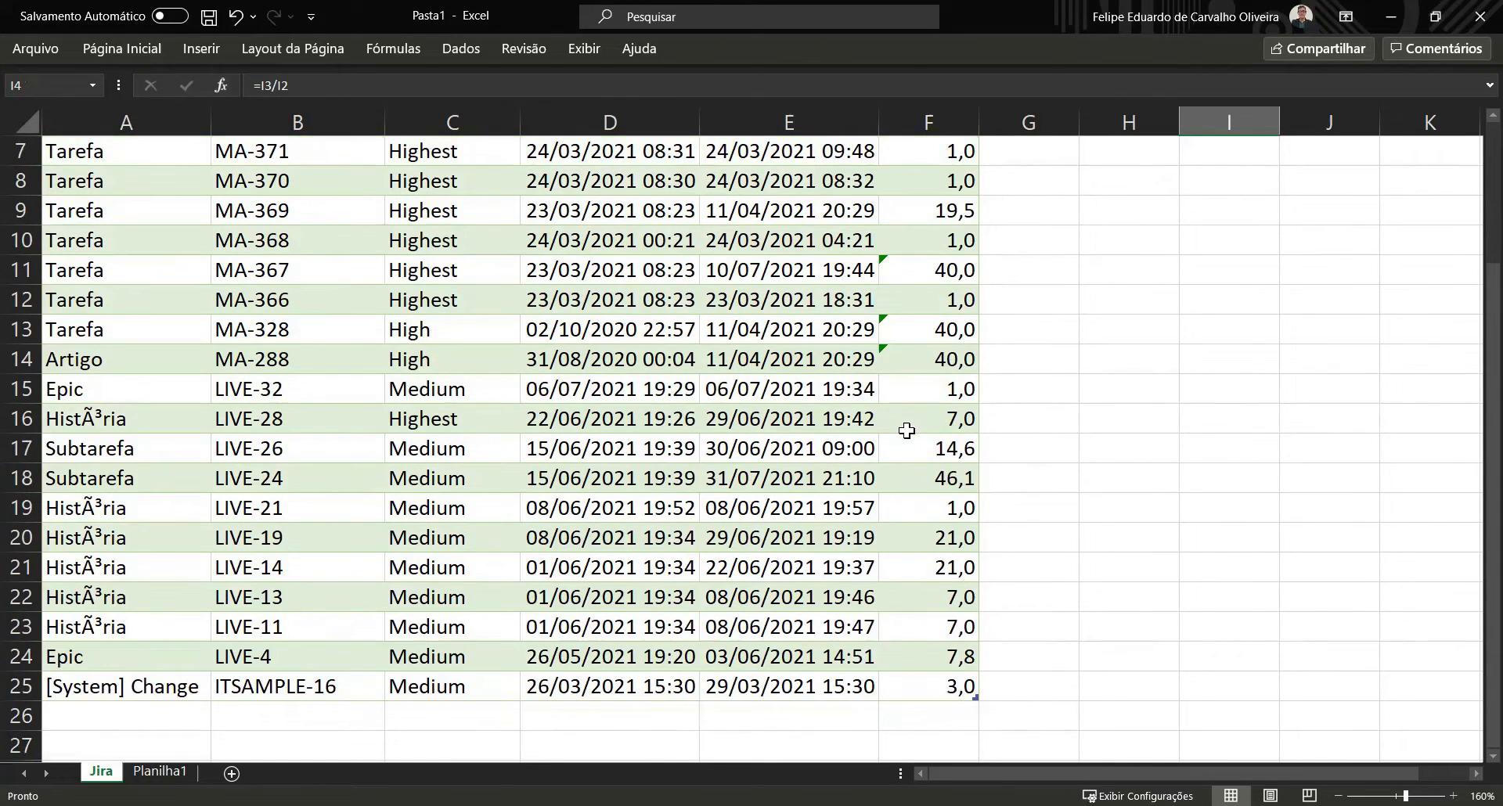
left_click(937, 479)
scroll(962, 473, "up", 2)
type("10")
left_click(1056, 467)
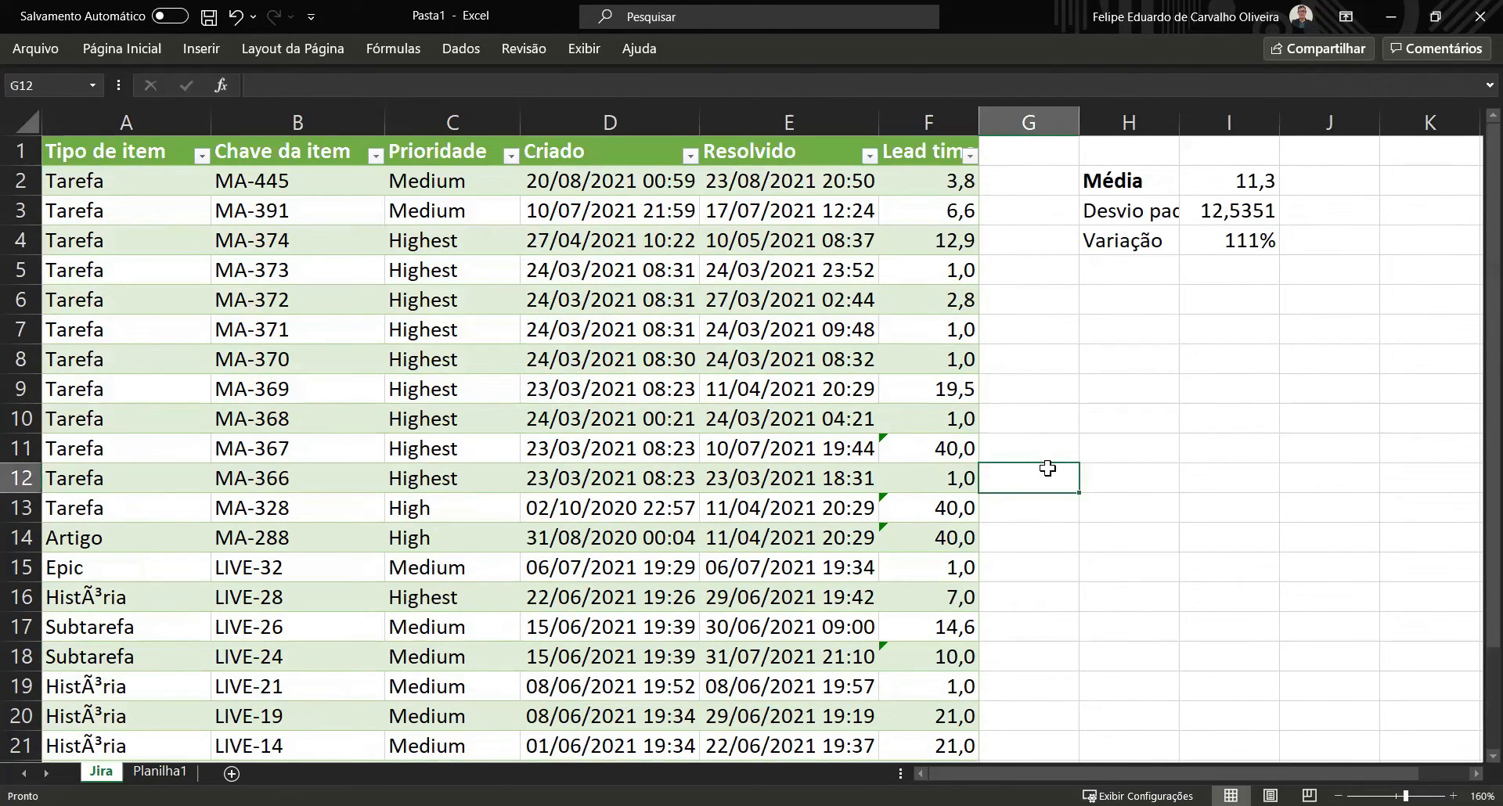
double_click(930, 510)
key("BackSpace")
key("BackSpace")
type("10")
left_click(1080, 507)
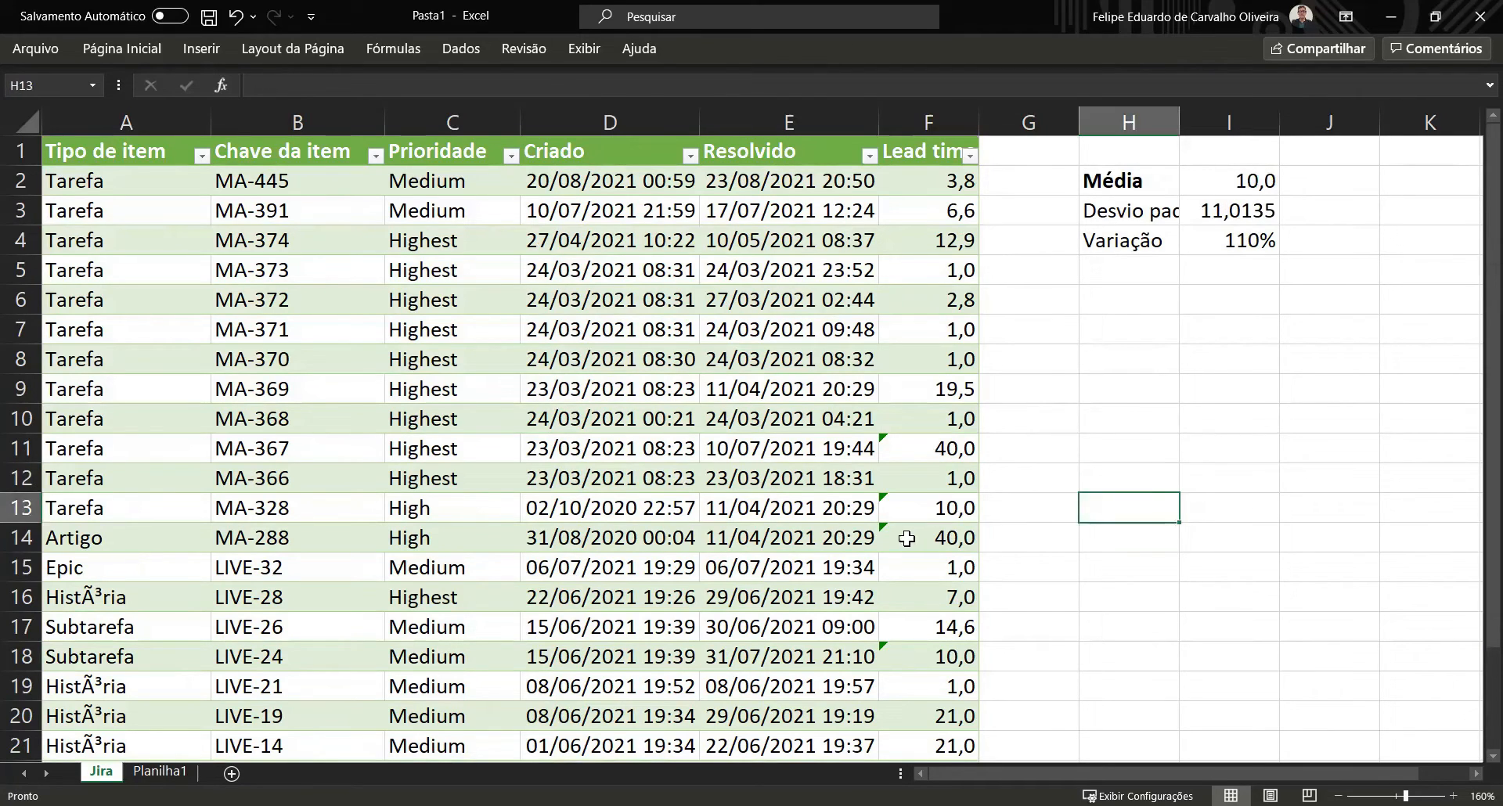
Try overwriting the lead times of items MA-288 and MA-367 with 10.
left_click(908, 538)
type("10")
left_click(1084, 469)
double_click(953, 445)
key("BackSpace")
key("BackSpace")
type("10")
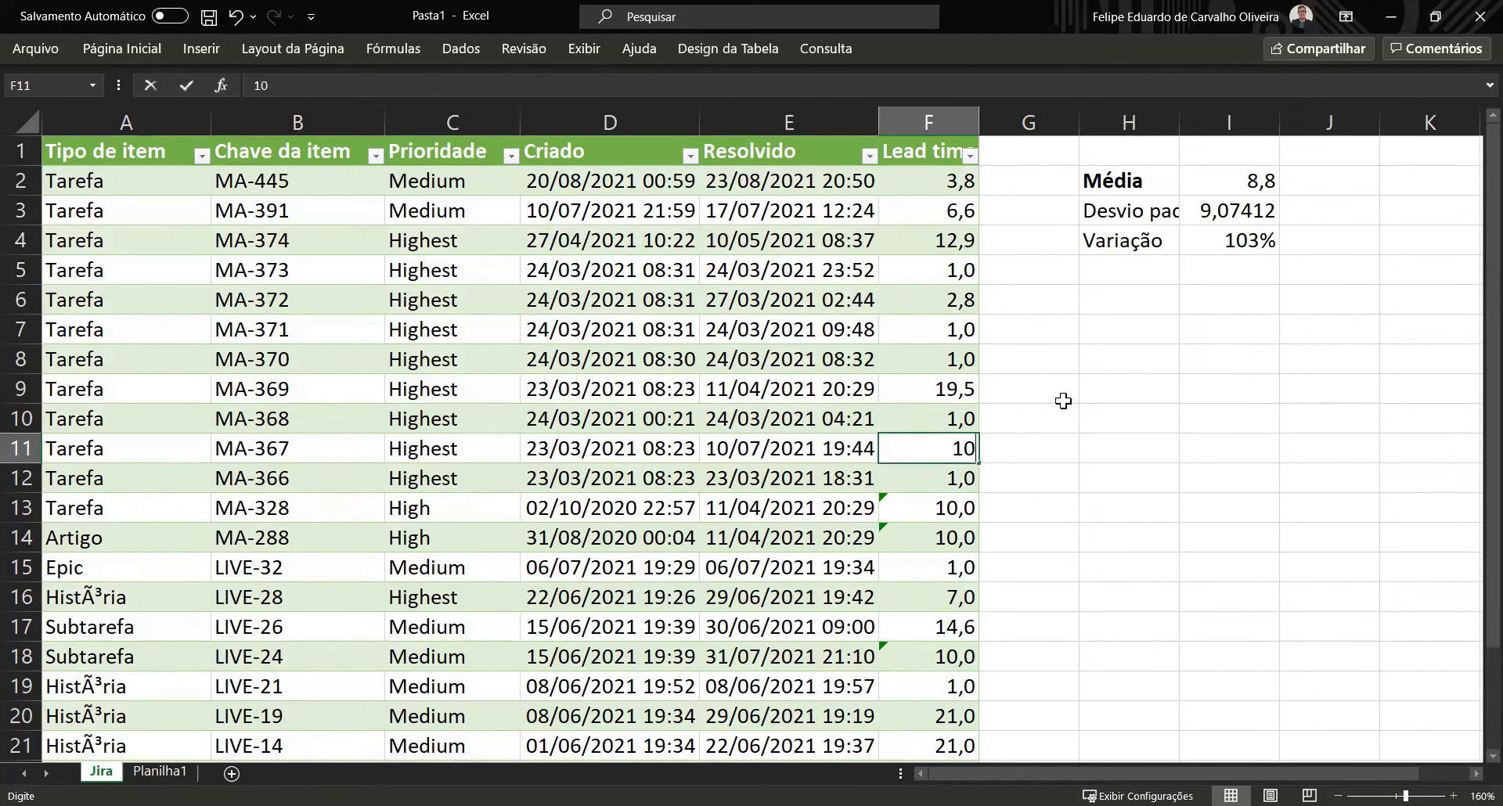
left_click(1065, 398)
Try overwriting the lead times of items MA-374 and MA-369 with 10.
left_click(908, 241)
type("10")
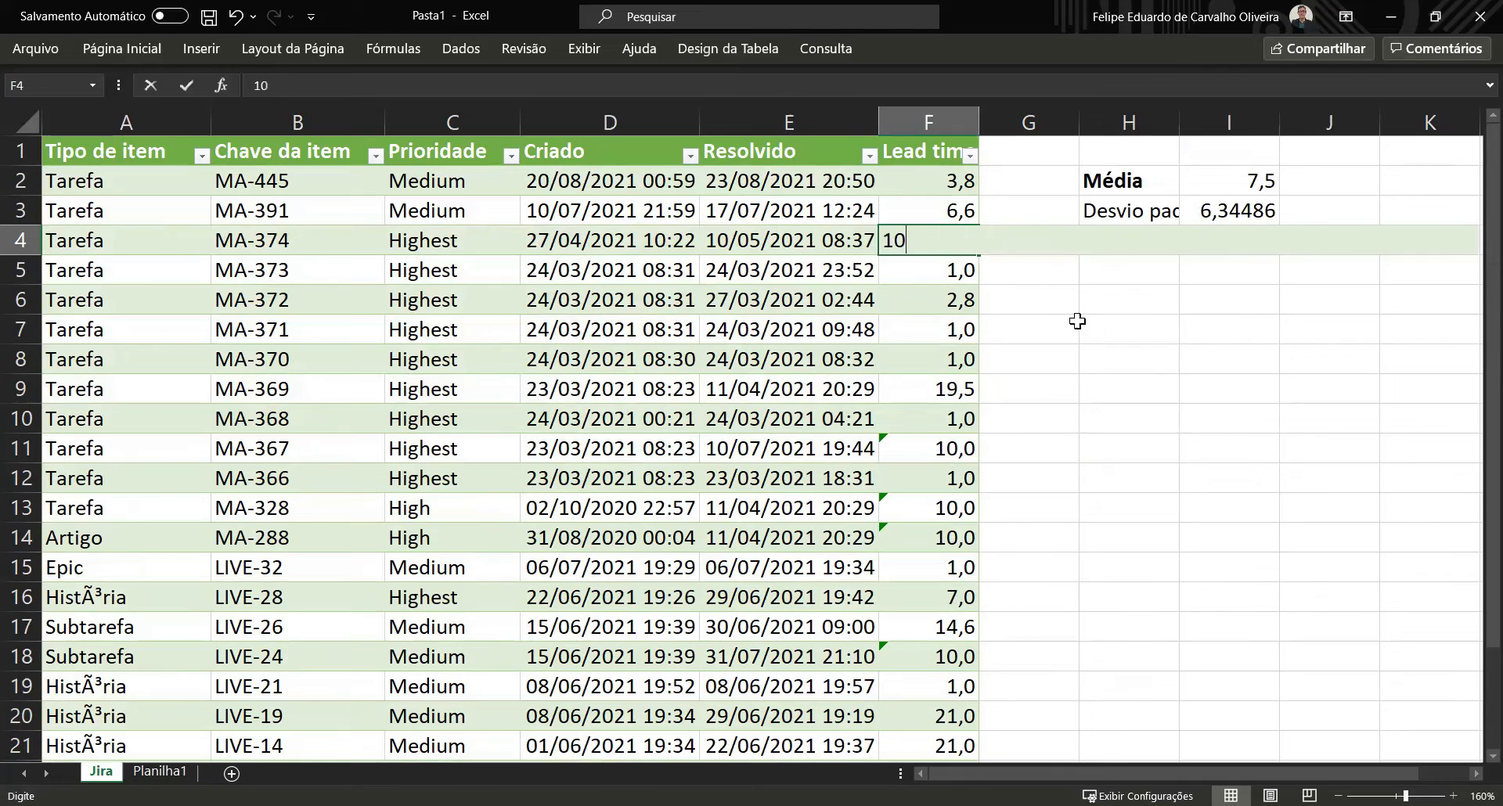
left_click(1084, 328)
left_click(915, 388)
type("10")
left_click(1070, 420)
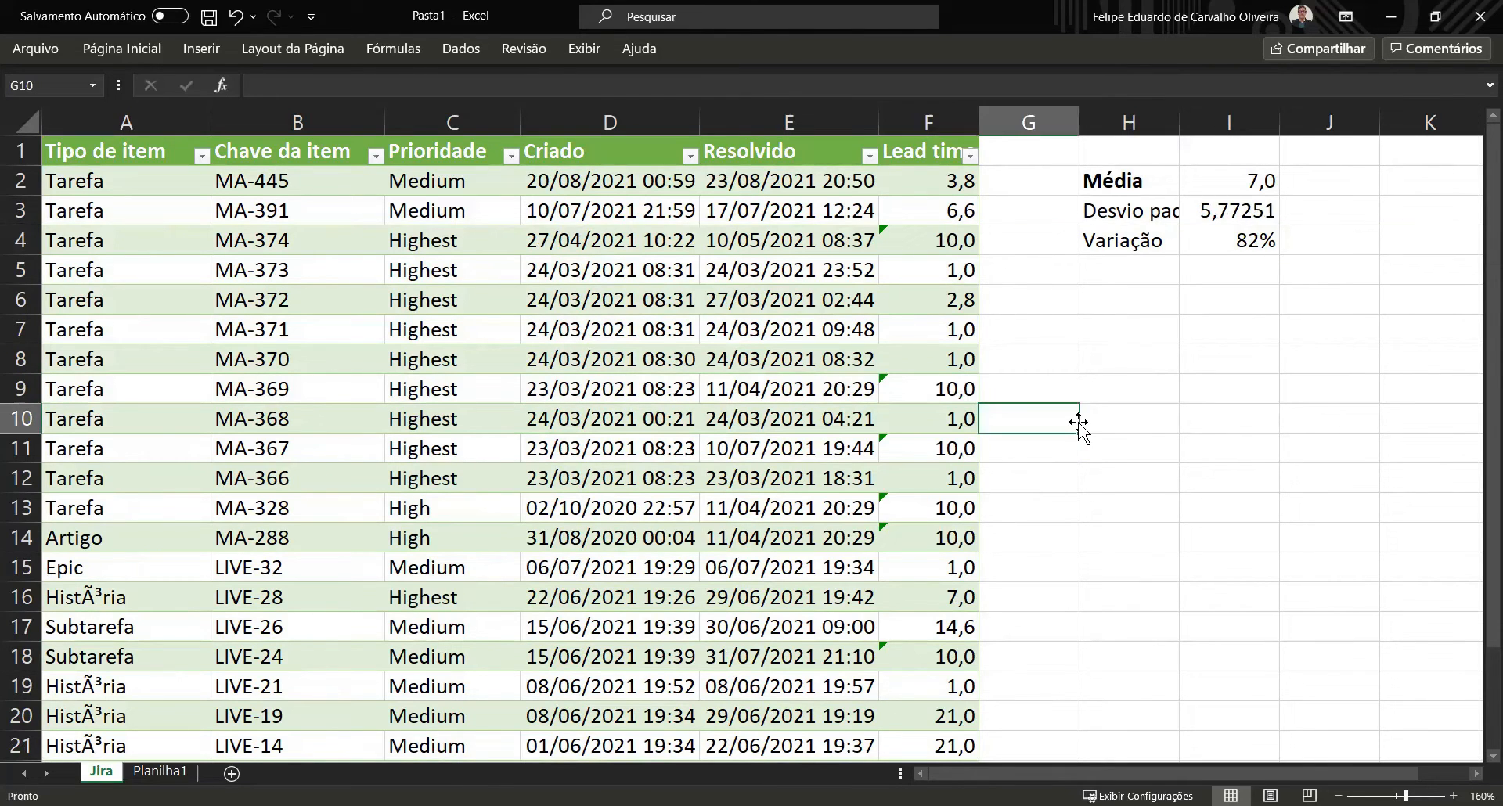
Try a lead time of 2 for item MA-367 and 3 for item MA-369.
scroll(1073, 423, "down", 4)
scroll(978, 467, "up", 4)
left_click(947, 448)
type("2")
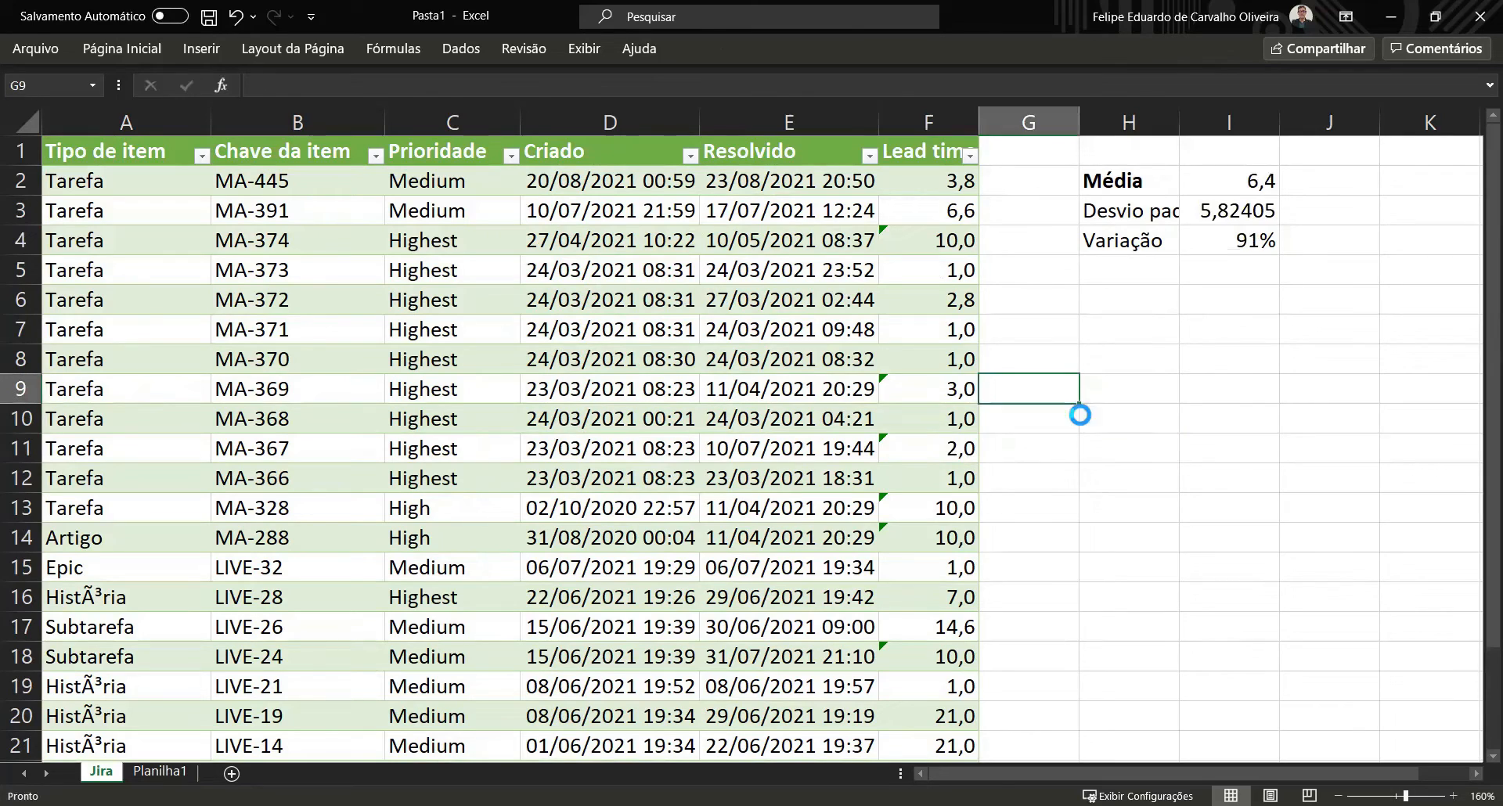
Undo all the manual lead time changes to restore the formula in every Lead time cell.
key("ctrl+z")
key("ctrl+z")
key("ctrl+z")
key("ctrl+z")
key("ctrl+z")
key("ctrl+z")
key("ctrl+z")
key("ctrl+z")
key("ctrl+z")
key("ctrl+z")
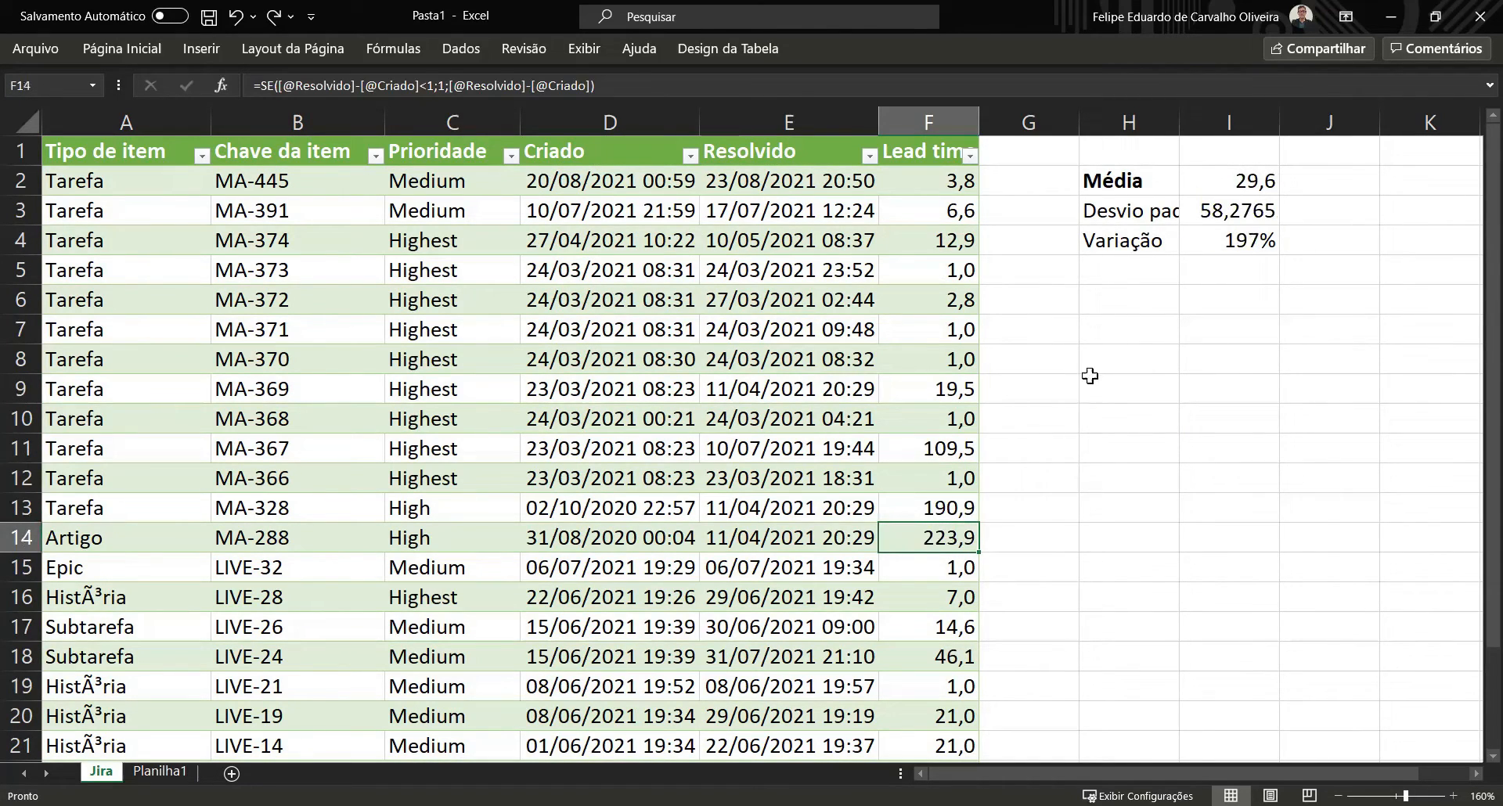
Make the labels "Desvio pad" and "Variação" bold and widen column H to fit the text.
left_click(1112, 214)
key("ctrl+n")
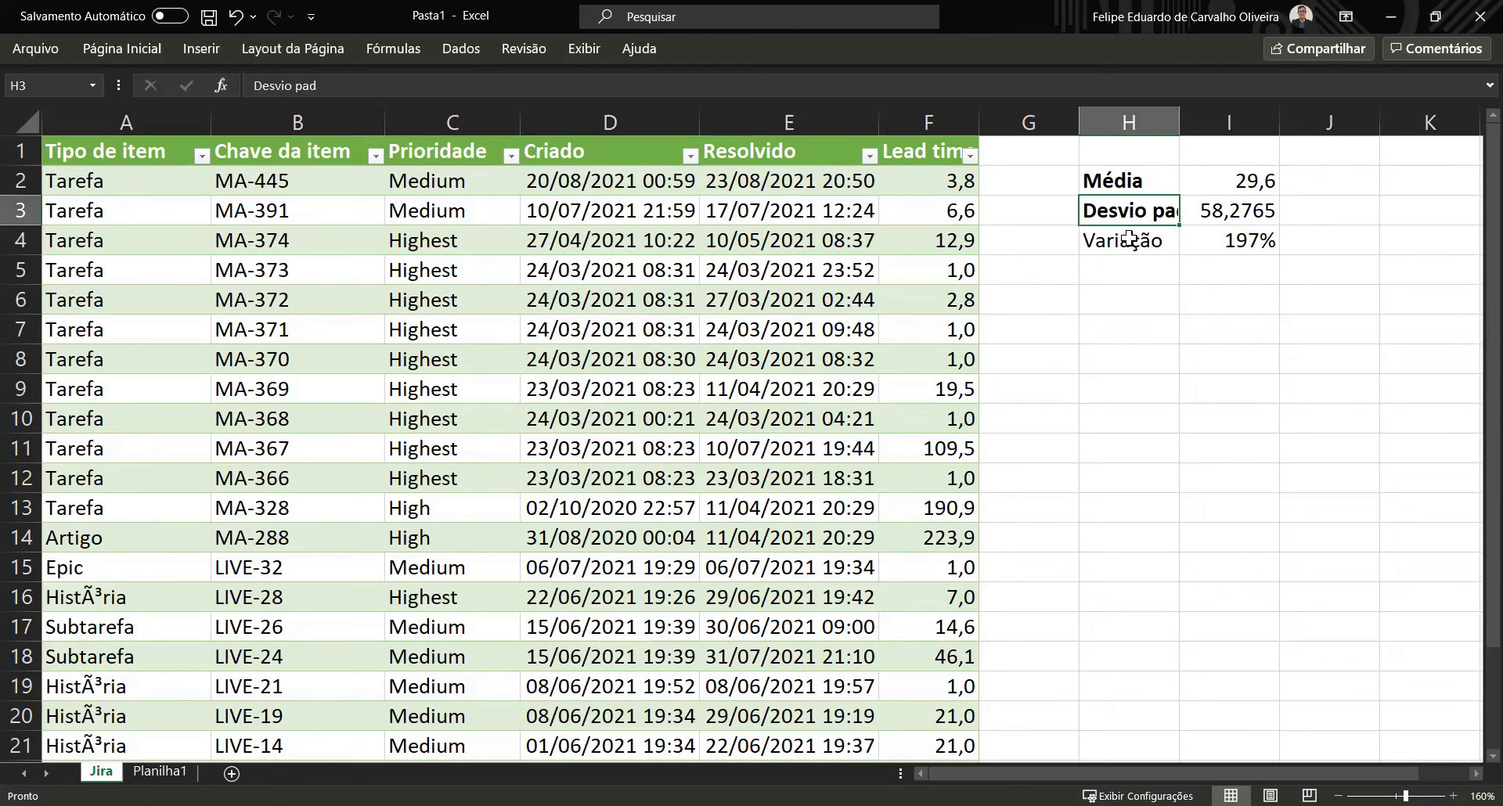
left_click(1127, 240)
key("ctrl+n")
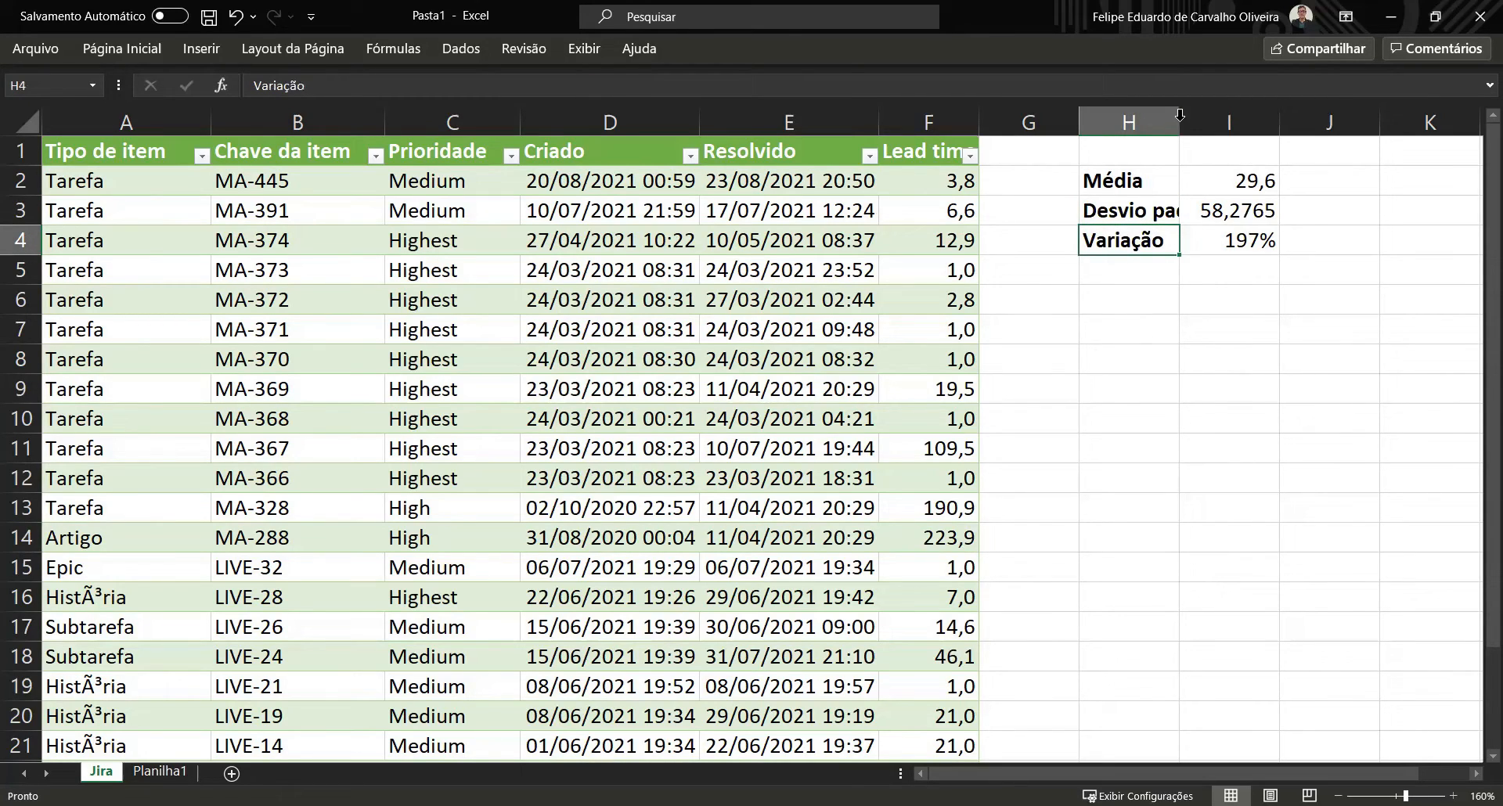
left_click_drag(1179, 119, 1193, 119)
Calculate the median of the Lead time column in cell H5 with =MED(Jira[Lead time]).
left_click(1159, 259)
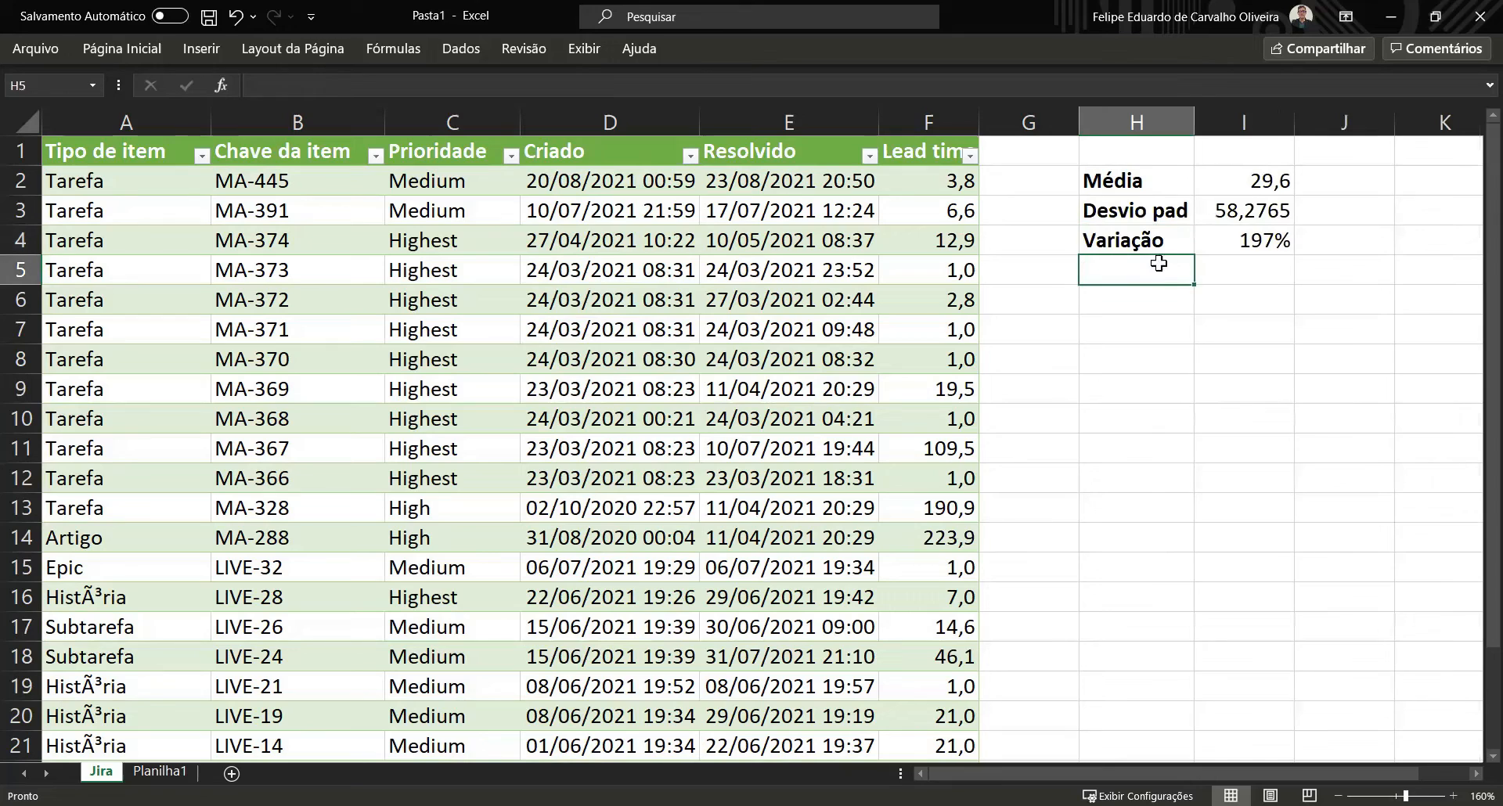
type("=")
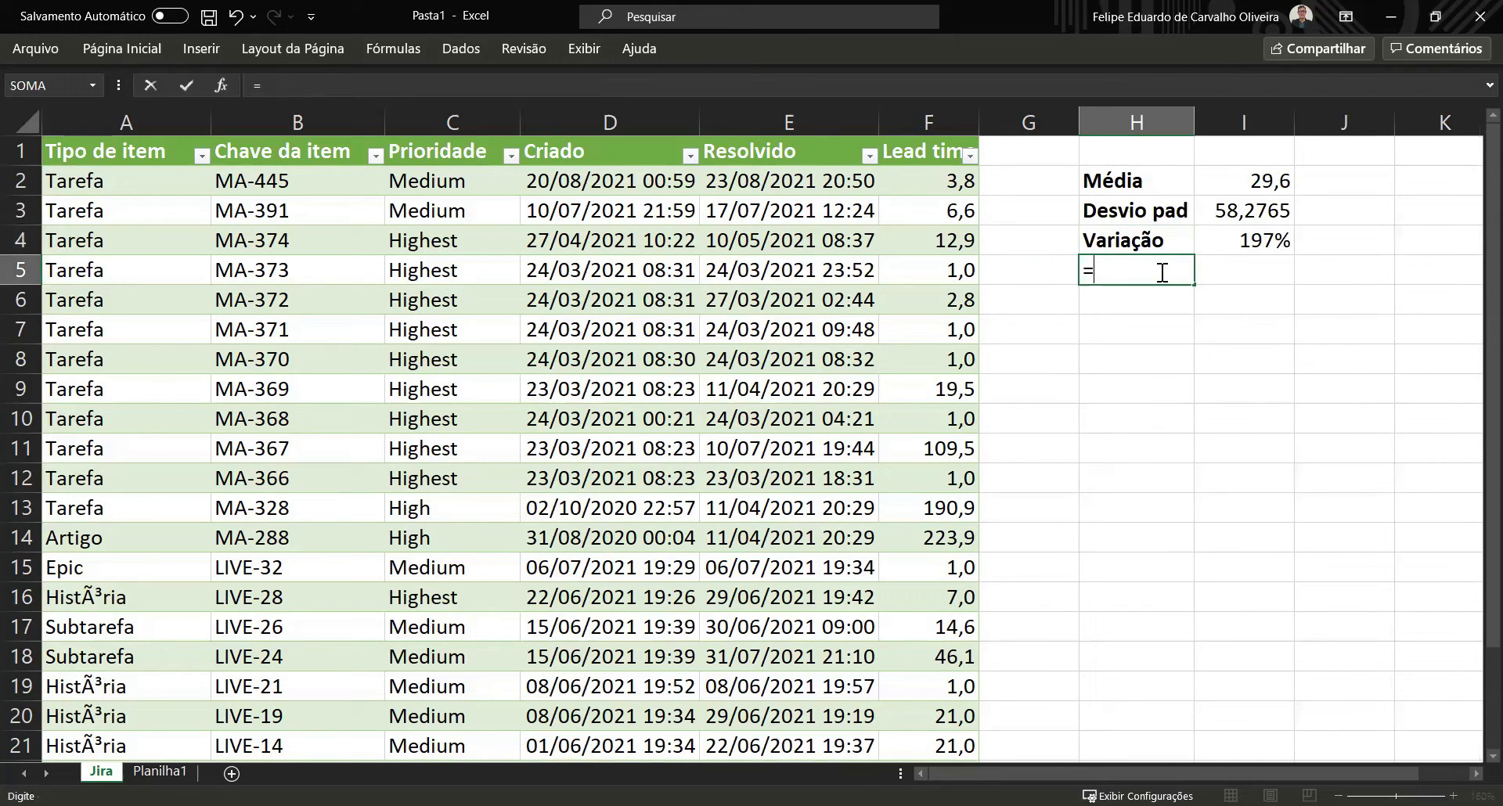
type("MED(")
key("Left")
key("Left")
key("Up")
key("Up")
key("Up")
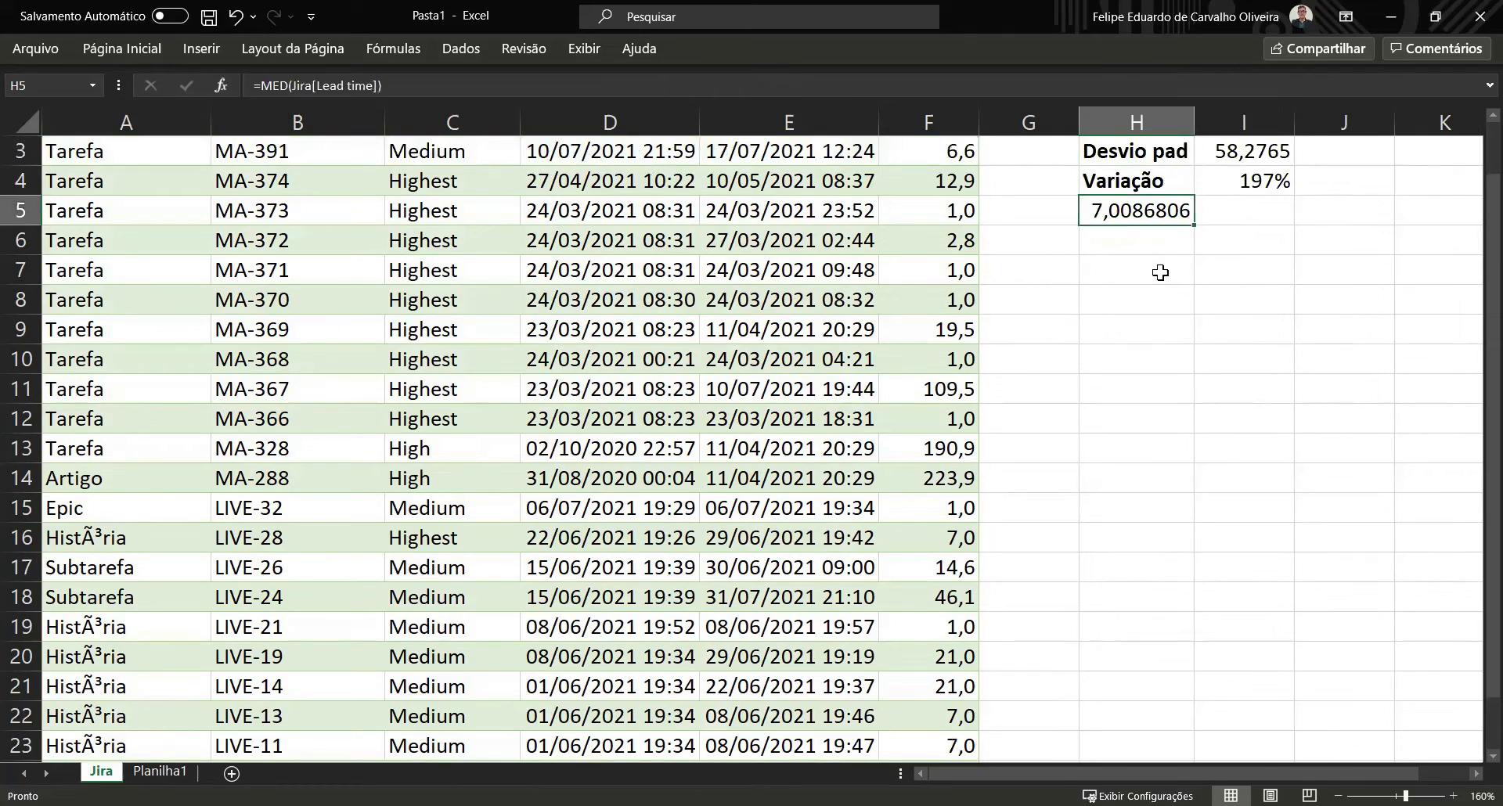
Move the median formula from cell H5 to cell I5 and enter the label "Mediana" in H5.
key("ctrl+x")
key("Right")
key("ctrl+v")
key("Left")
type("Mediana")
key("Return")
key("Up")
key("Down")
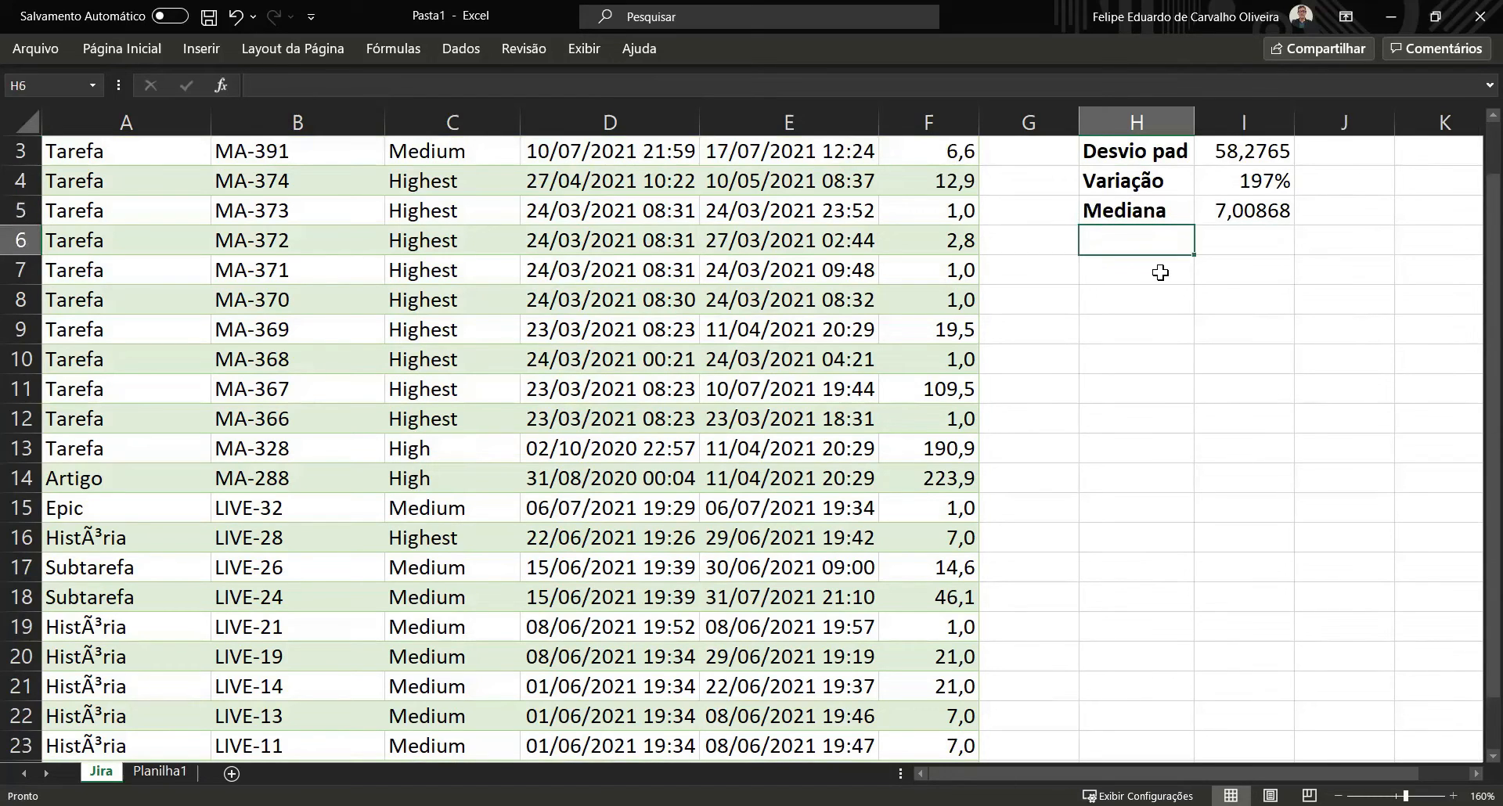
key("Up")
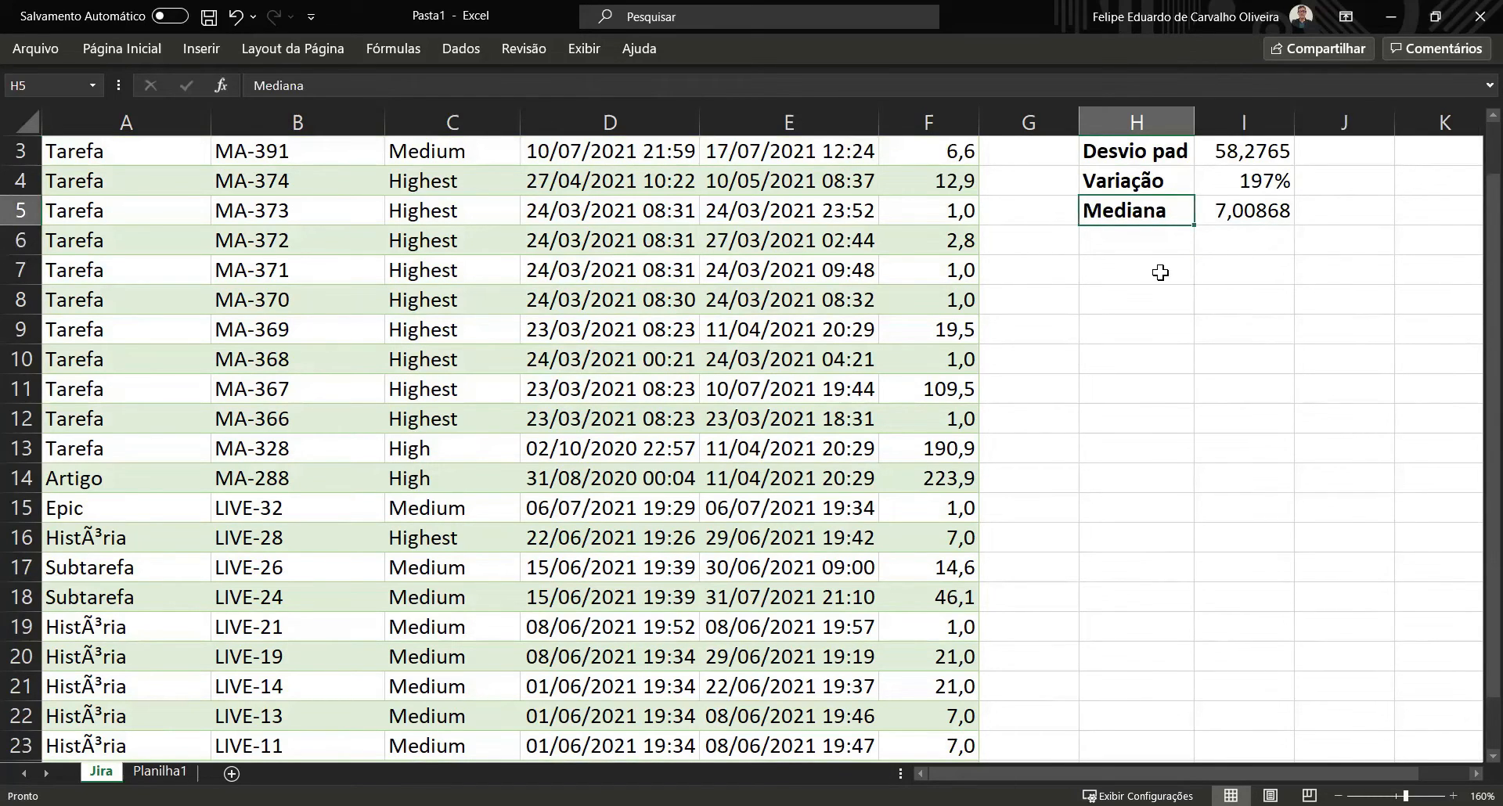
key("Up")
key("Up")
key("Up")
key("Up")
key("Left")
key("Down")
key("Down")
key("Left")
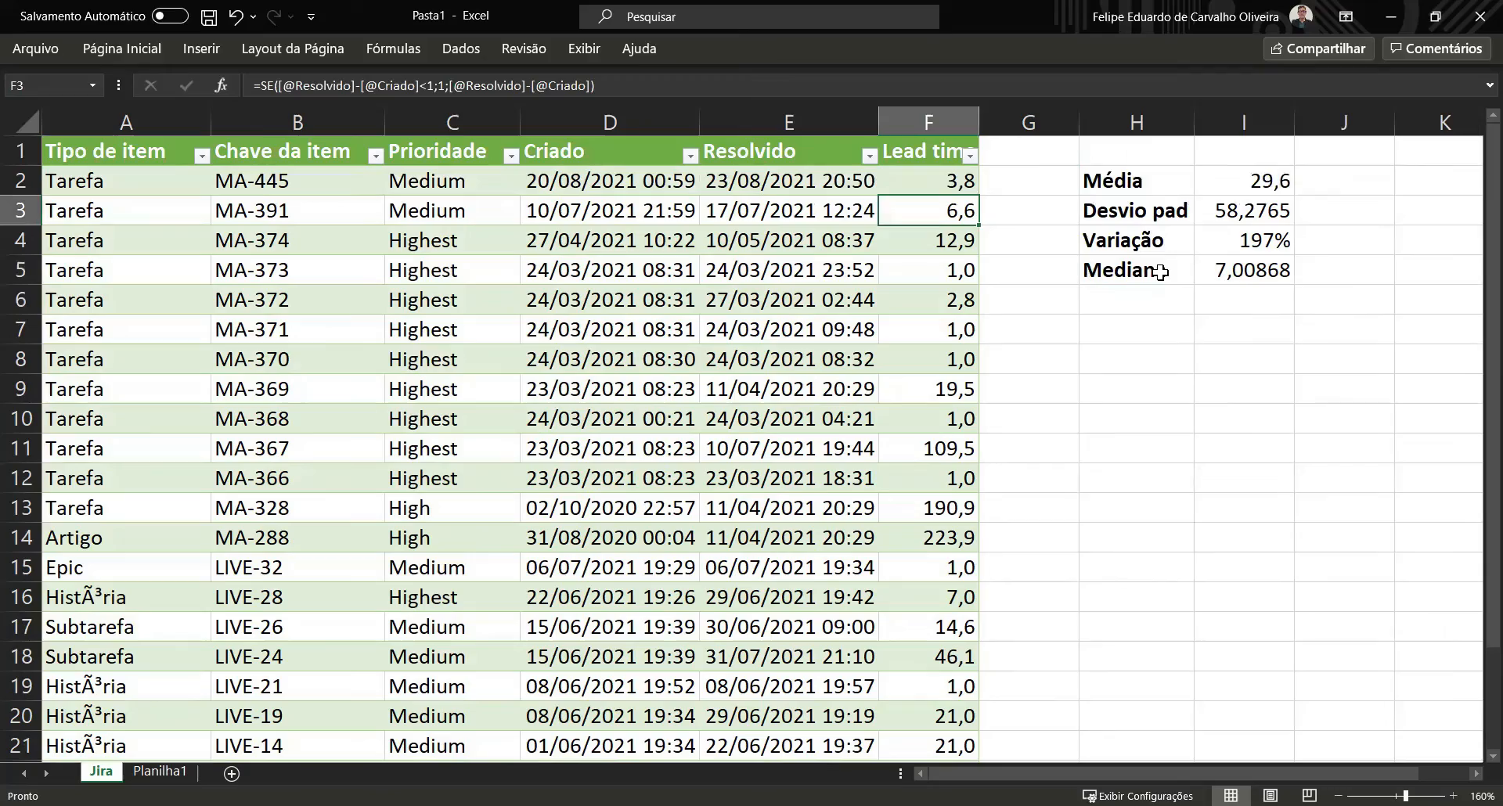